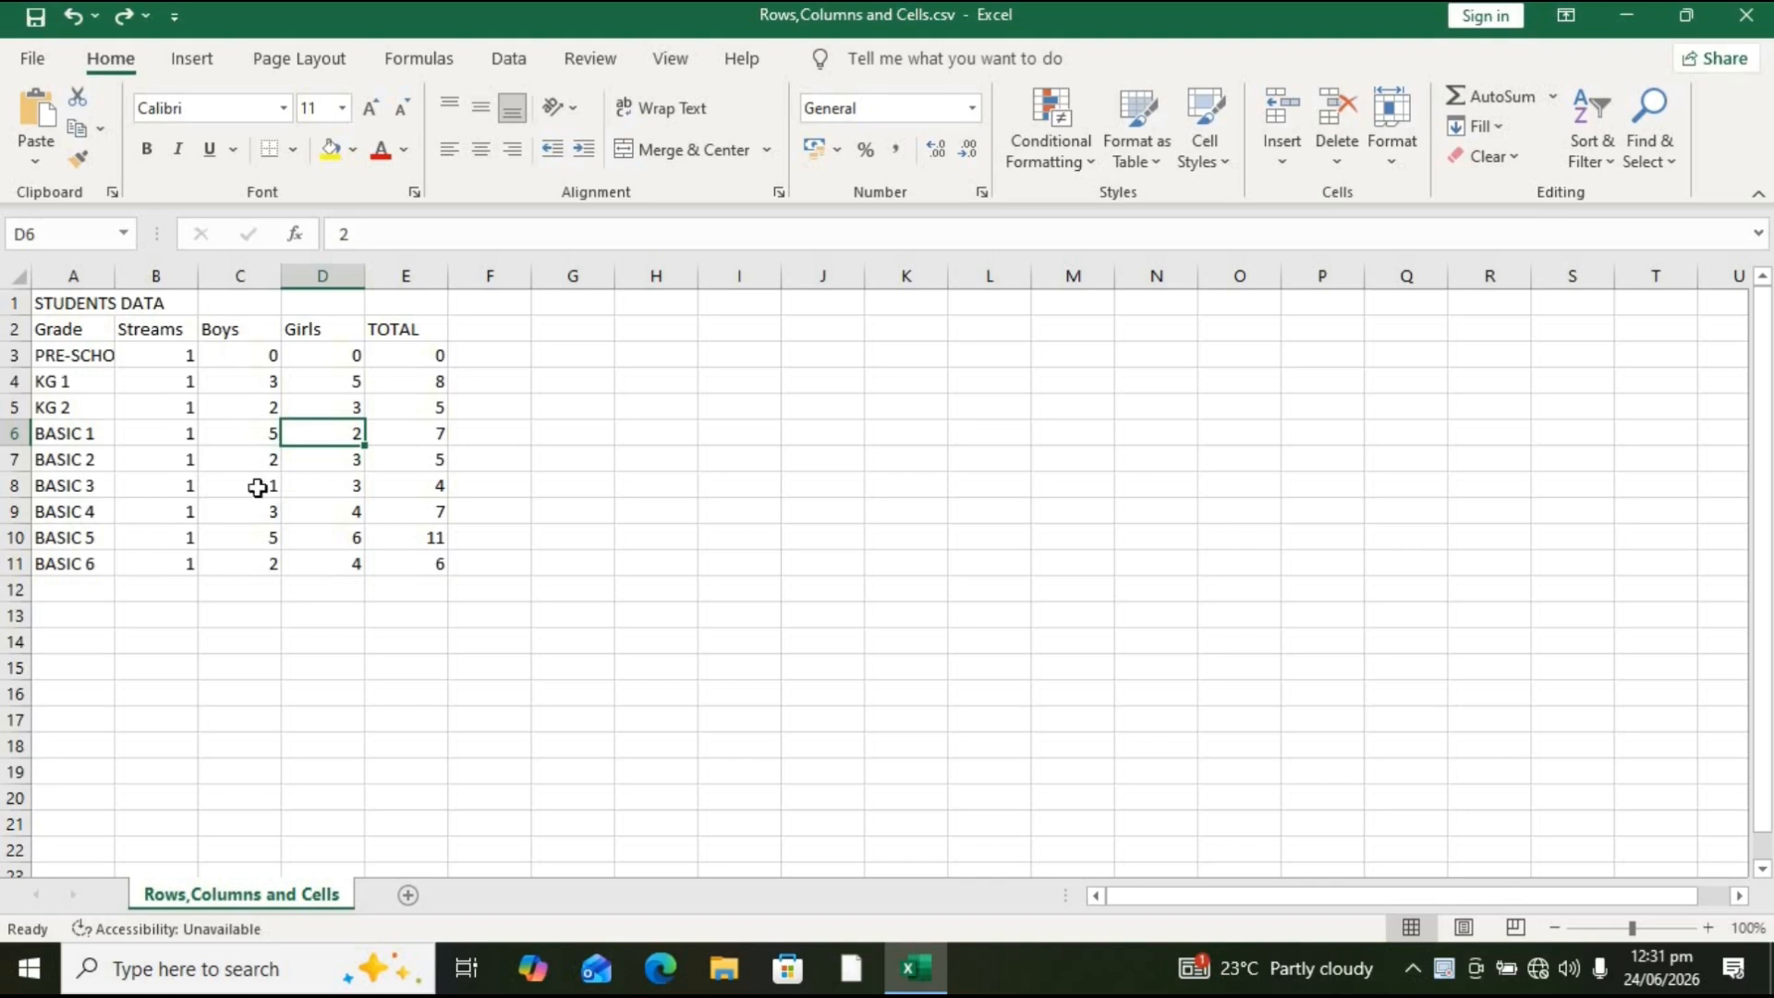
Step: Examine the student data table's header row, grade rows and individual cells across the columns
{"action": "left_click", "coordinate": [106, 611]}
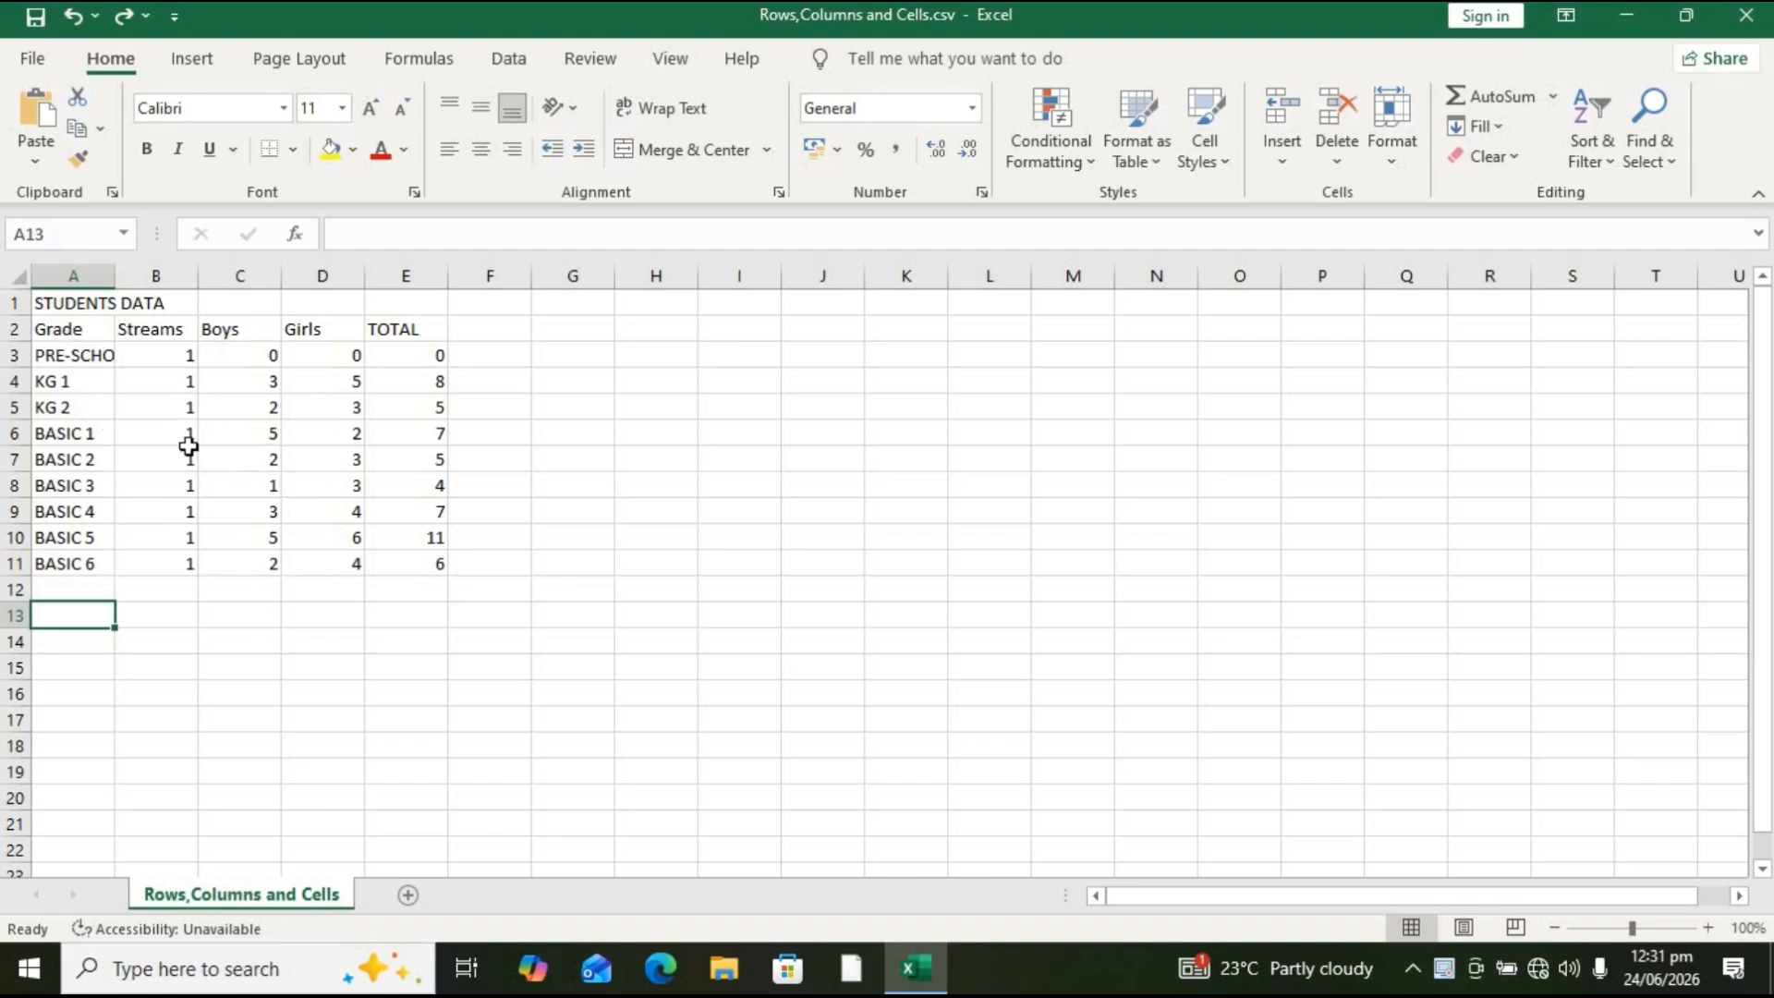
{"action": "left_click", "coordinate": [71, 335]}
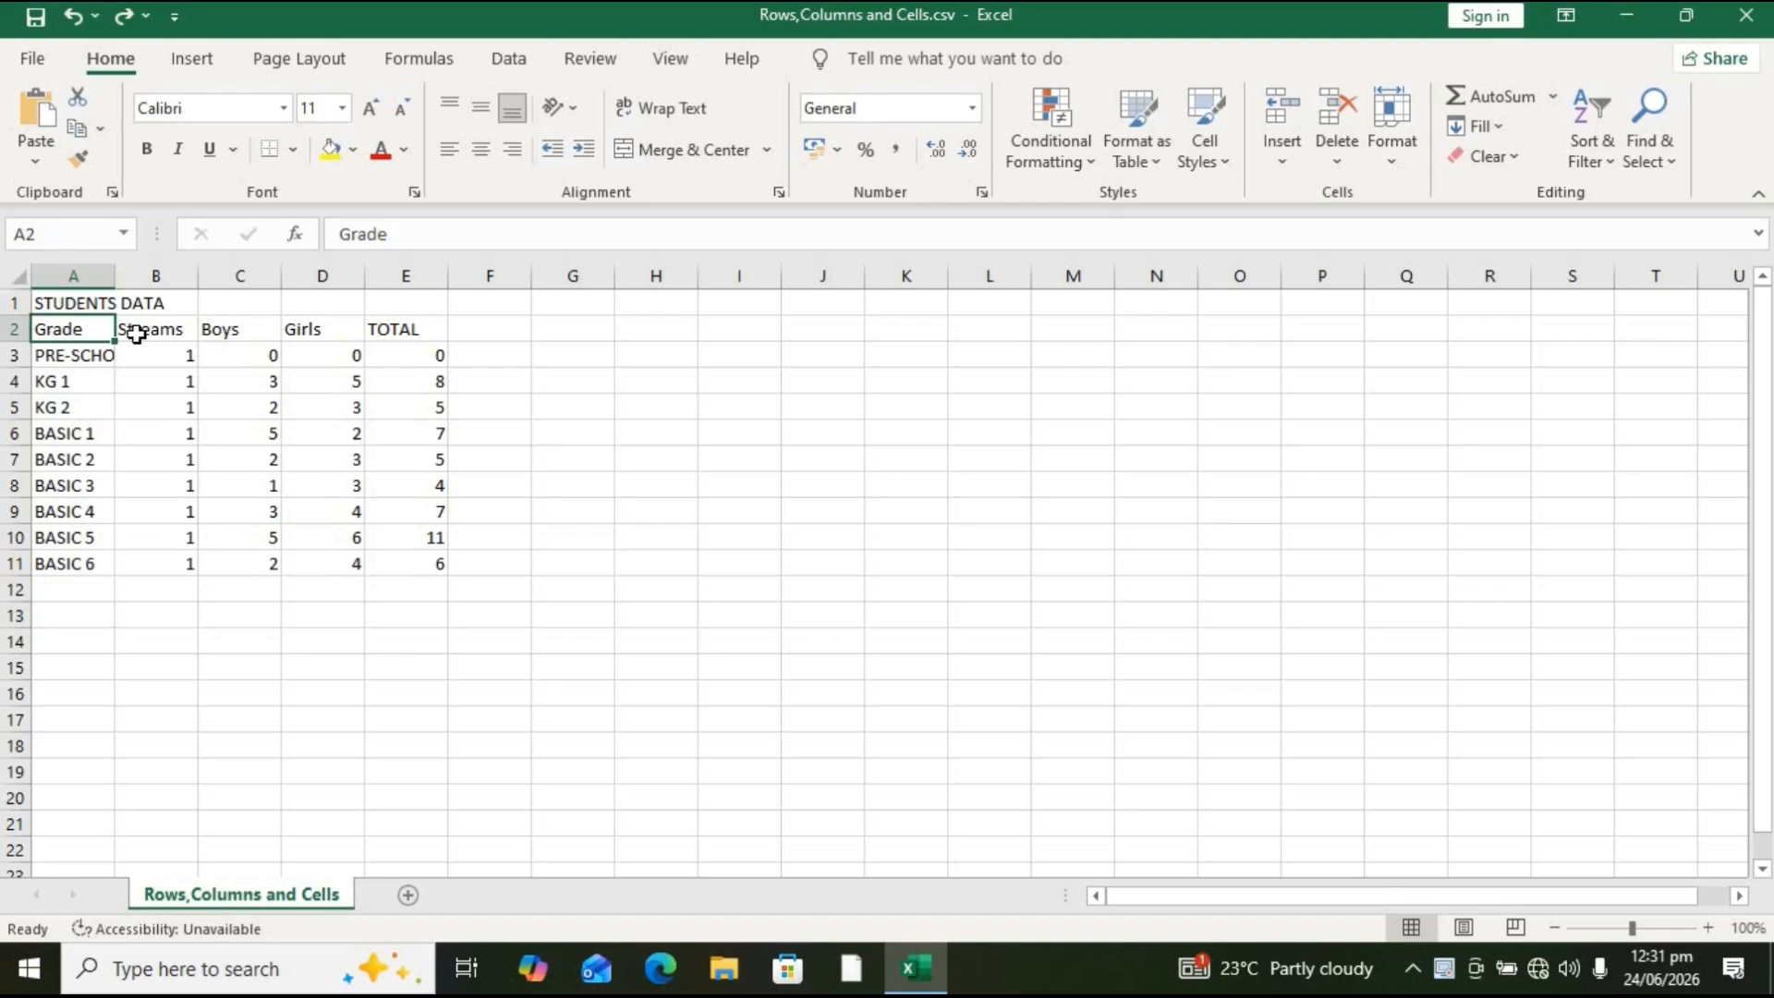
{"action": "left_click", "coordinate": [136, 335]}
{"action": "left_click", "coordinate": [226, 335]}
{"action": "left_click", "coordinate": [303, 330]}
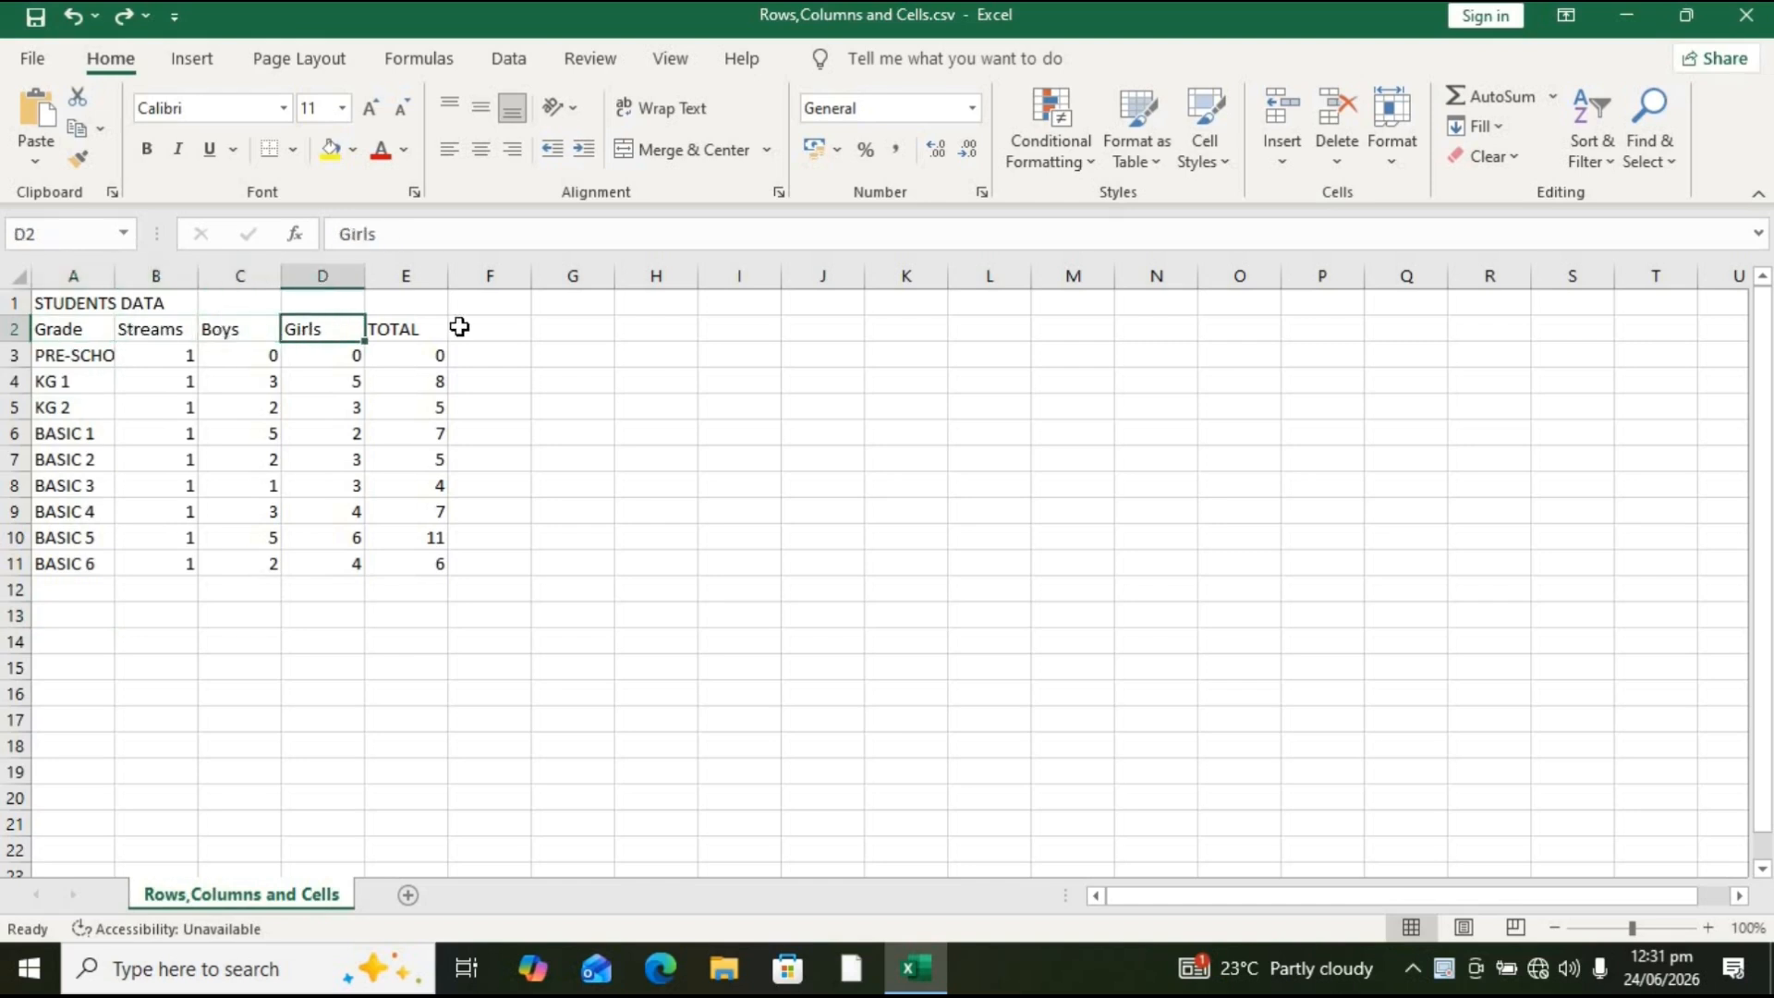
{"action": "left_click", "coordinate": [460, 329]}
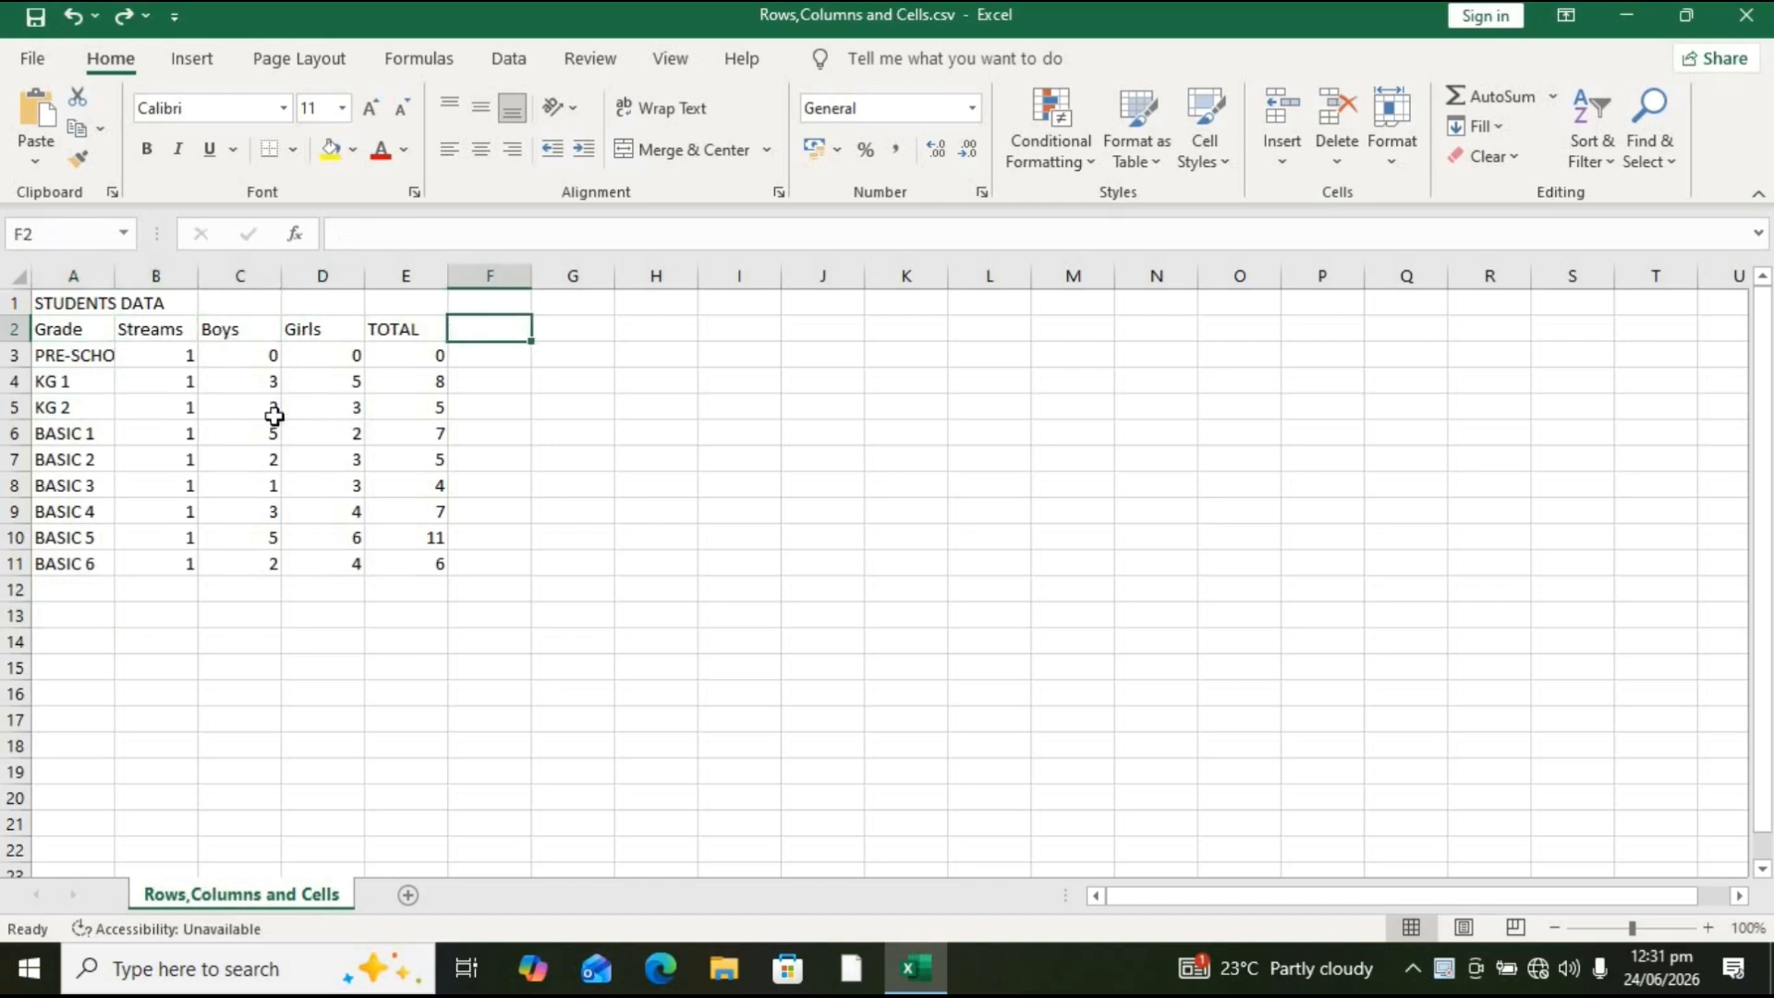
{"action": "left_click", "coordinate": [80, 366]}
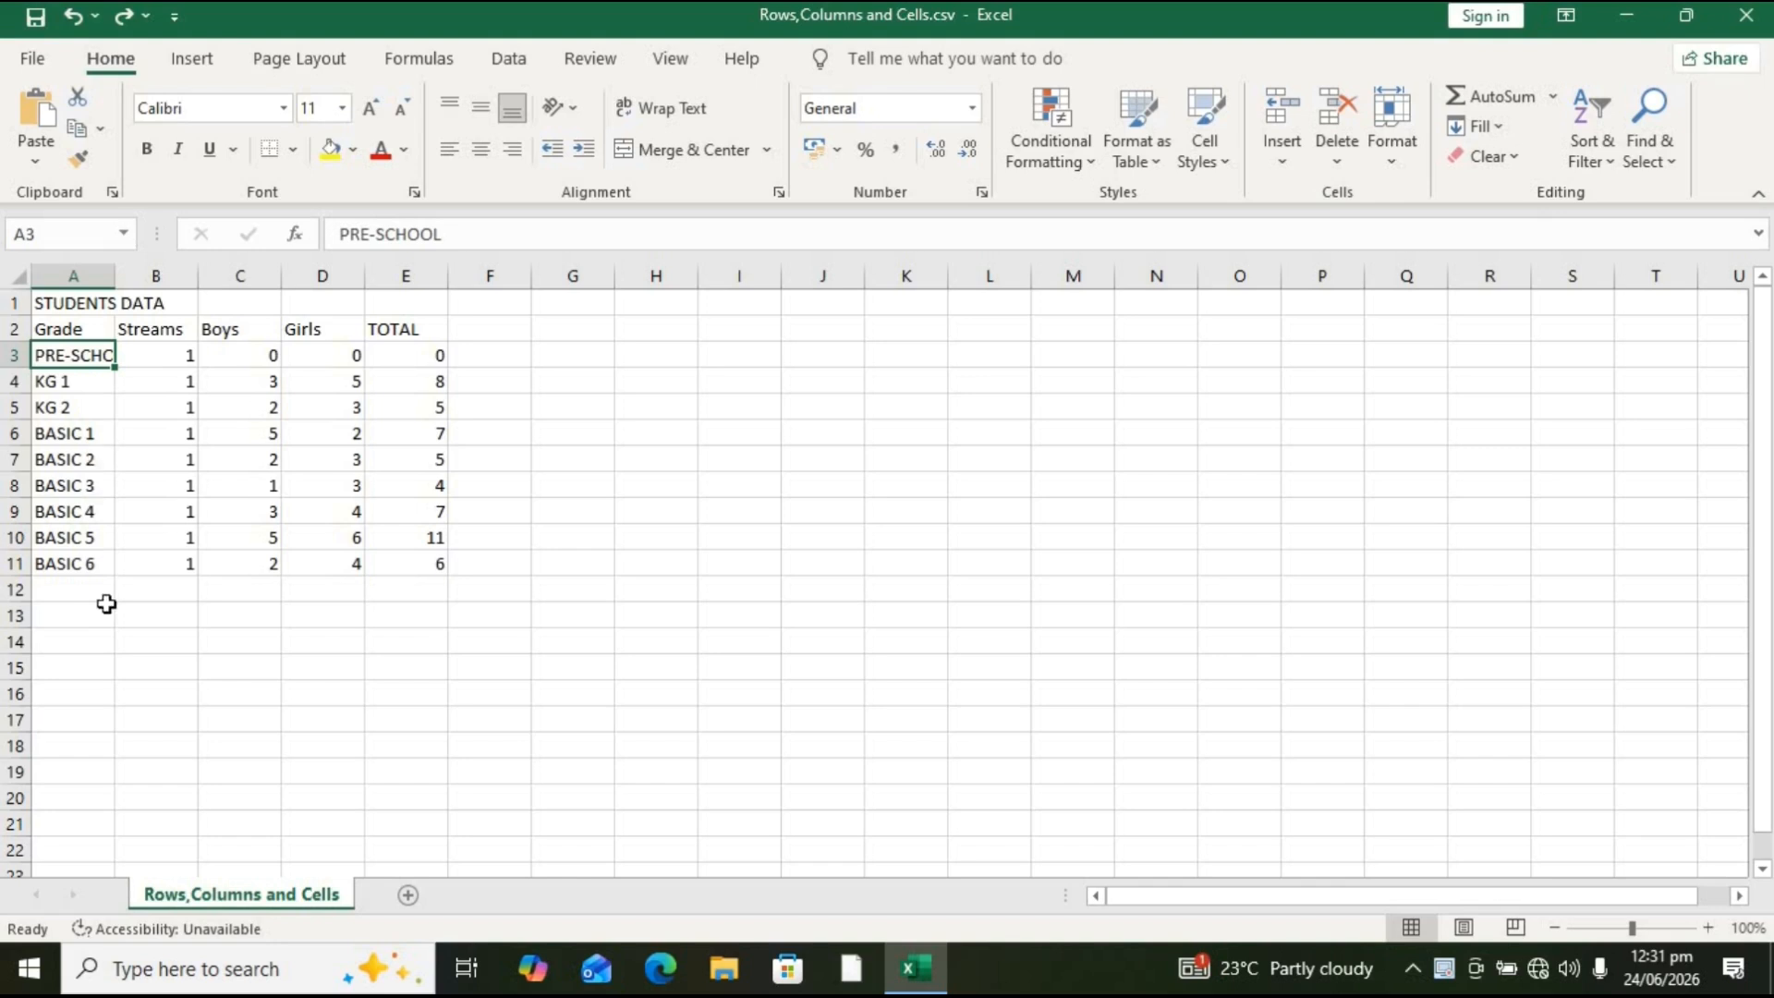
{"action": "left_click", "coordinate": [359, 558]}
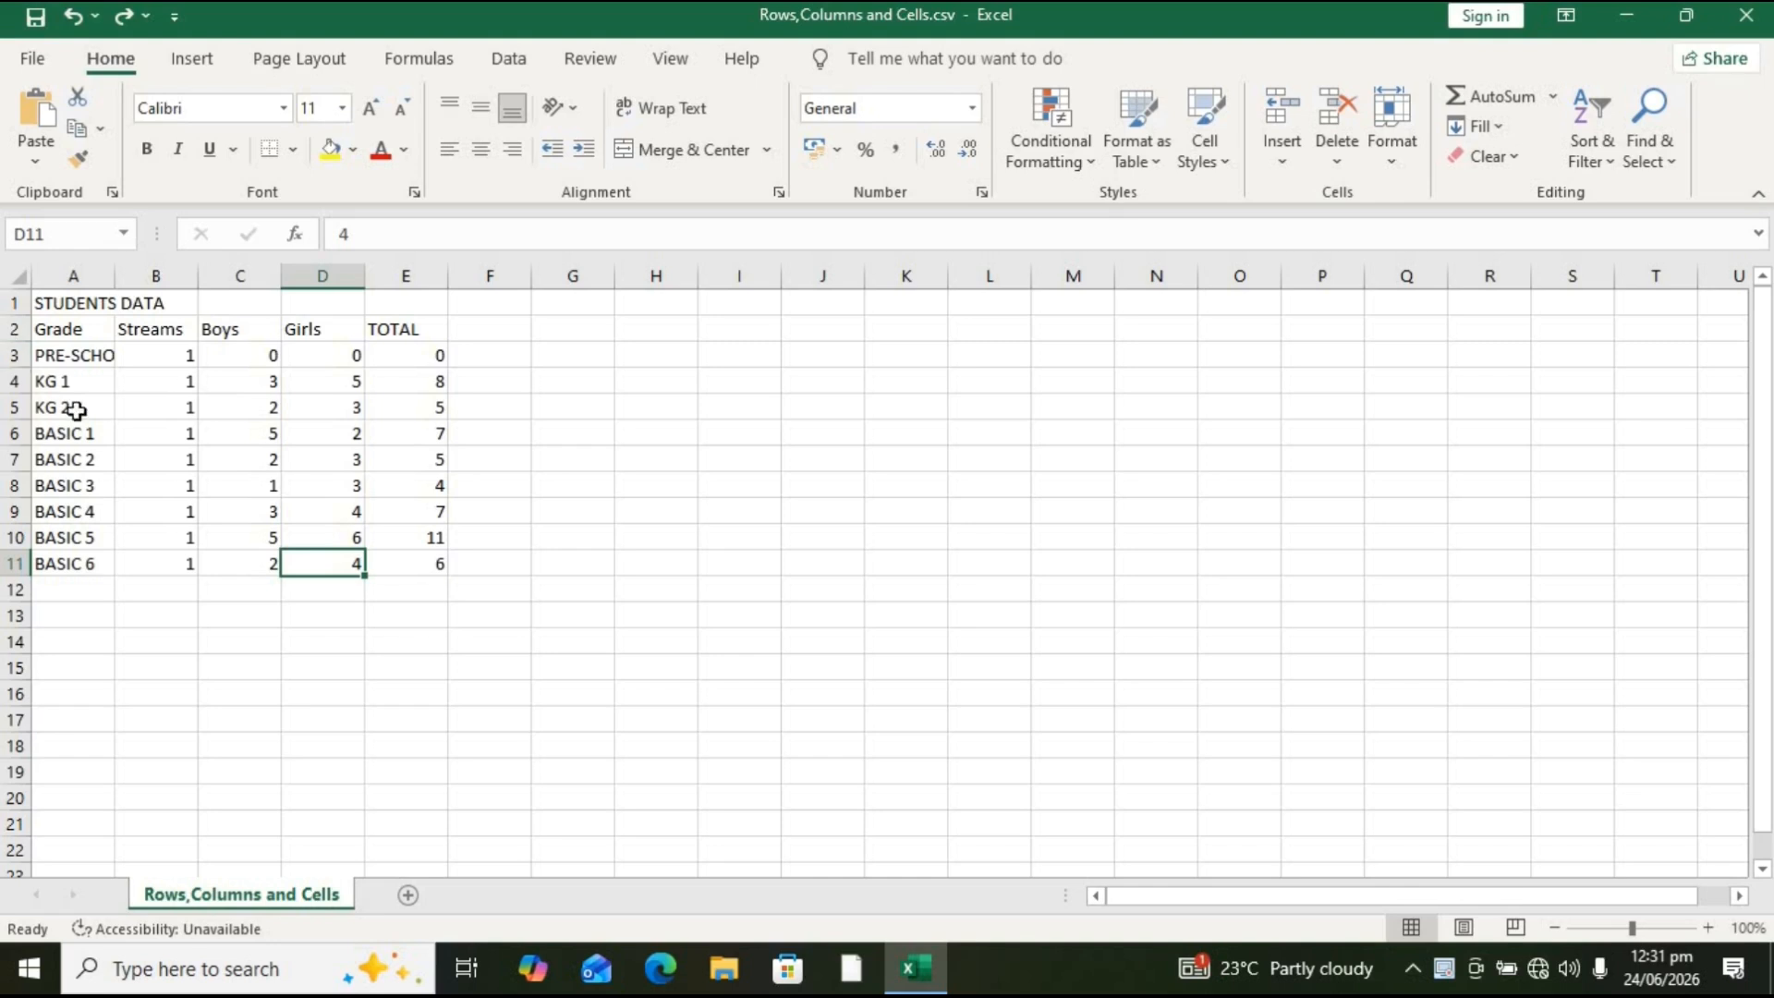
{"action": "left_click", "coordinate": [428, 352]}
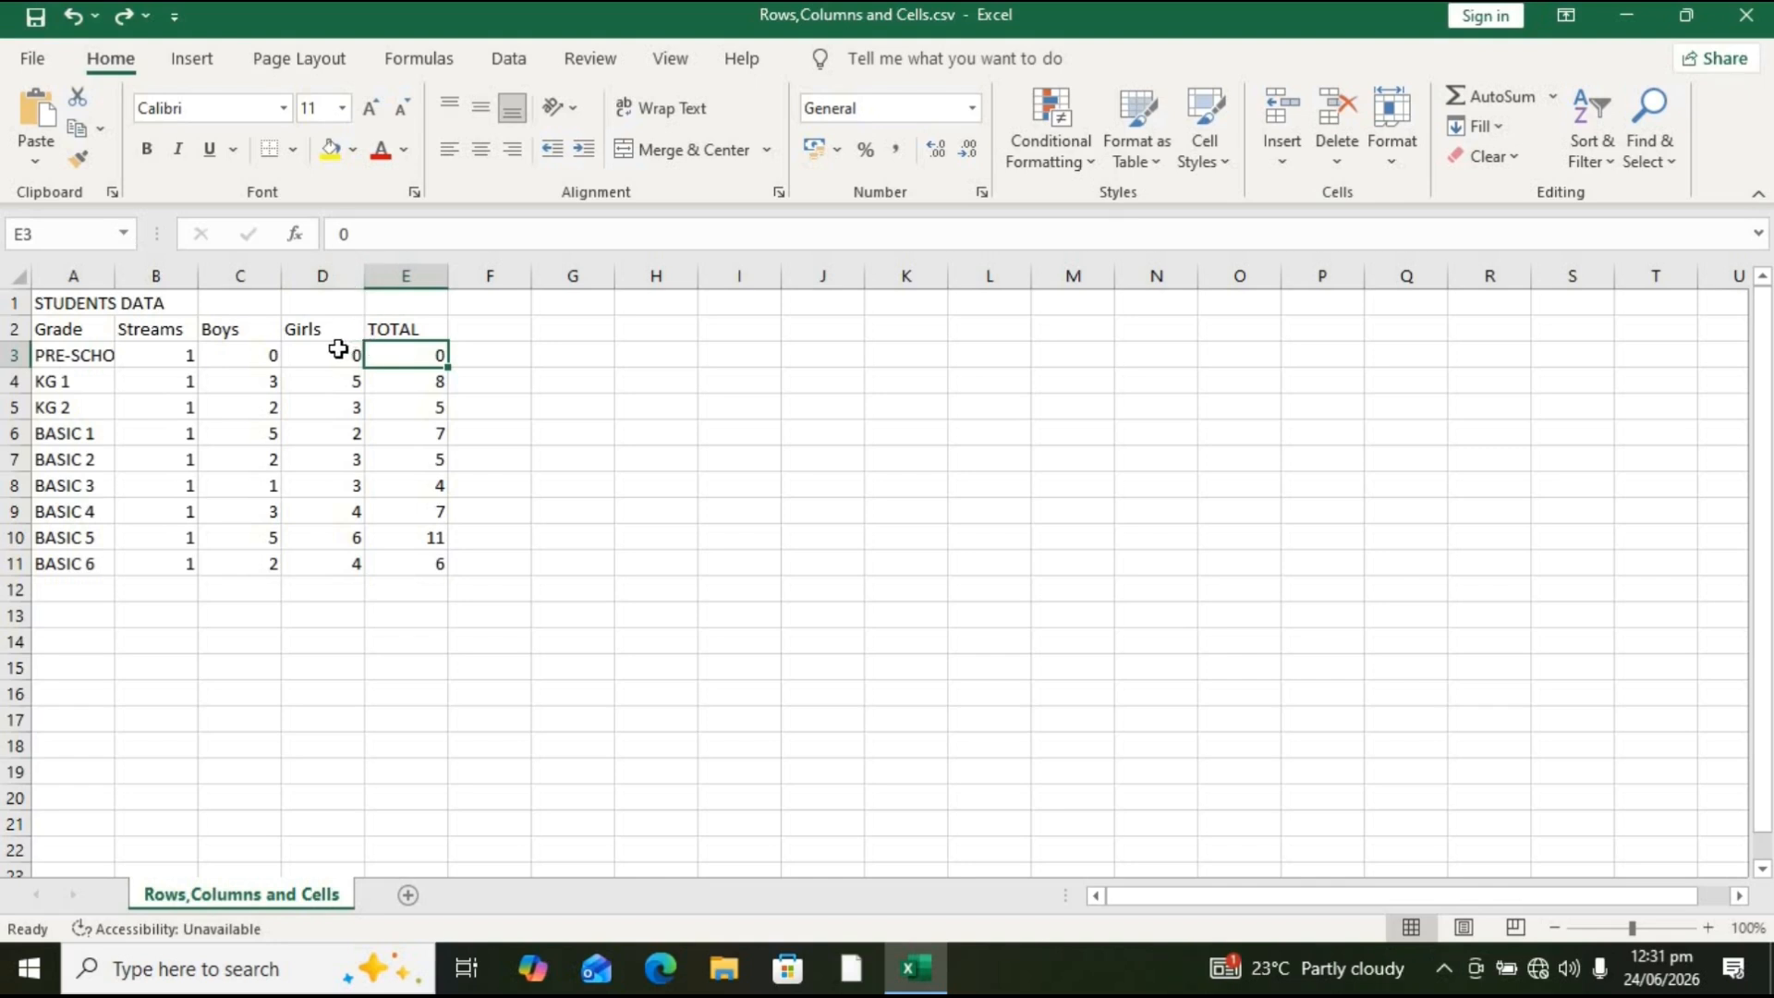
Step: Insert a blank sheet column before the TOTAL column
{"action": "left_click", "coordinate": [405, 276]}
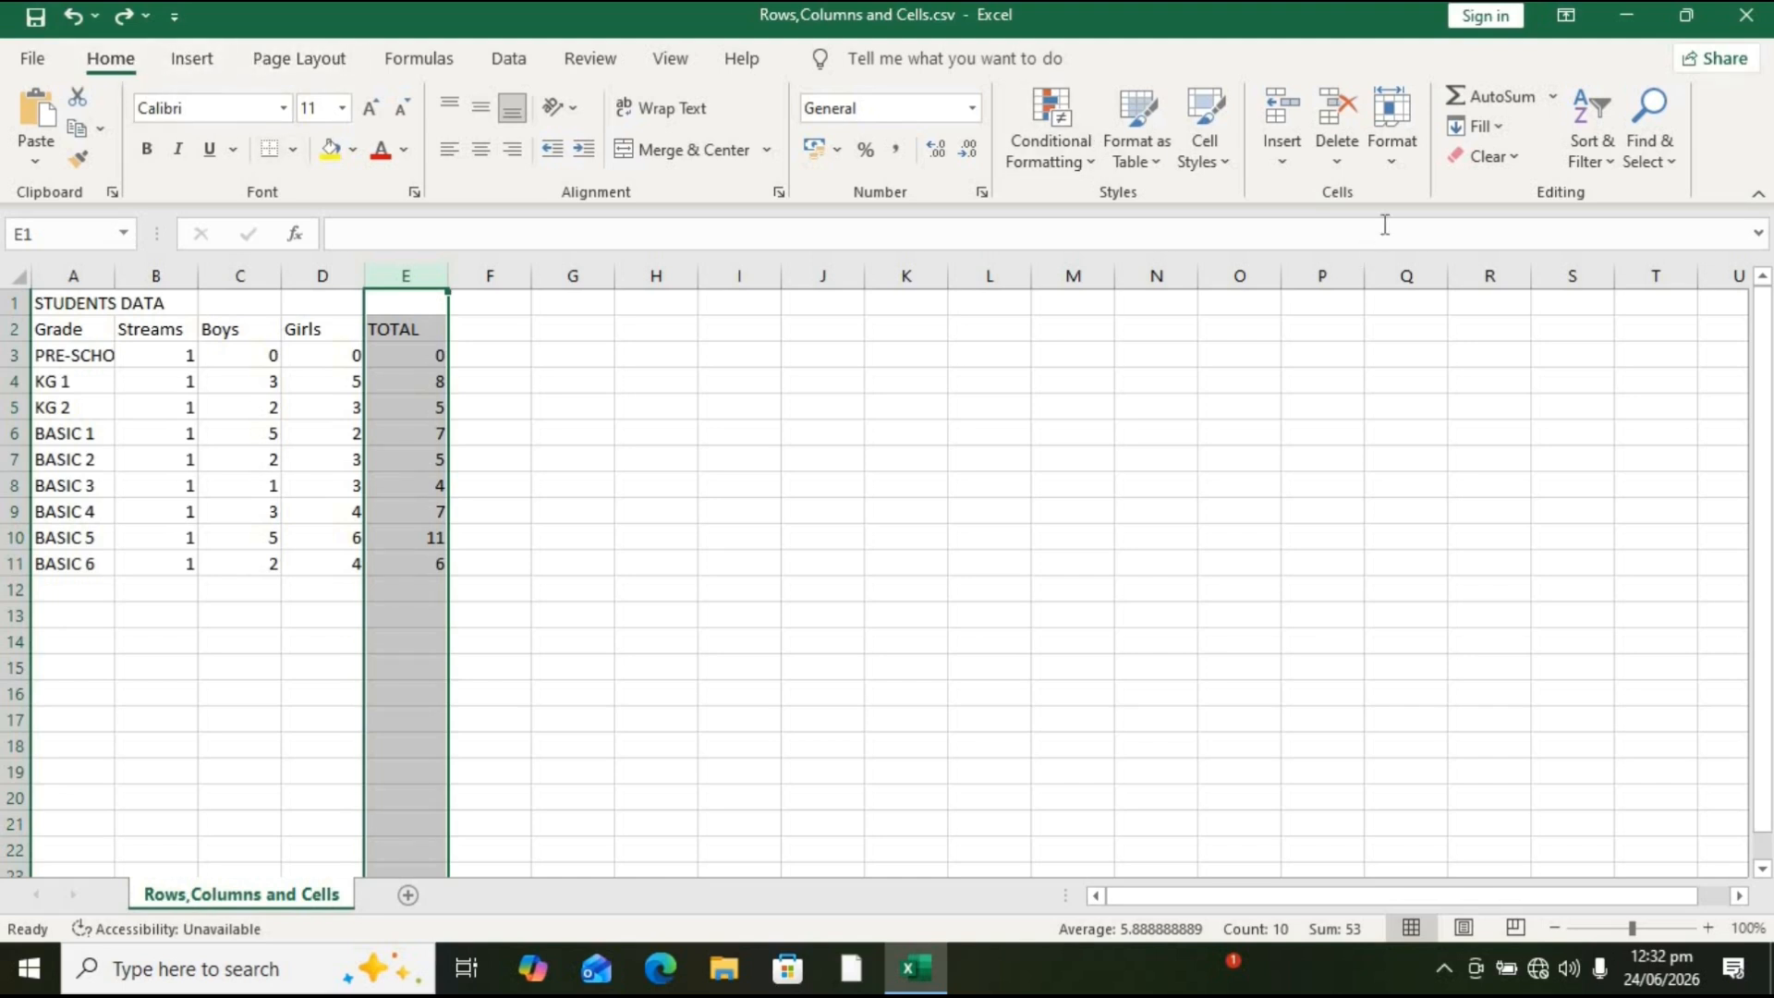
{"action": "left_click", "coordinate": [1281, 164]}
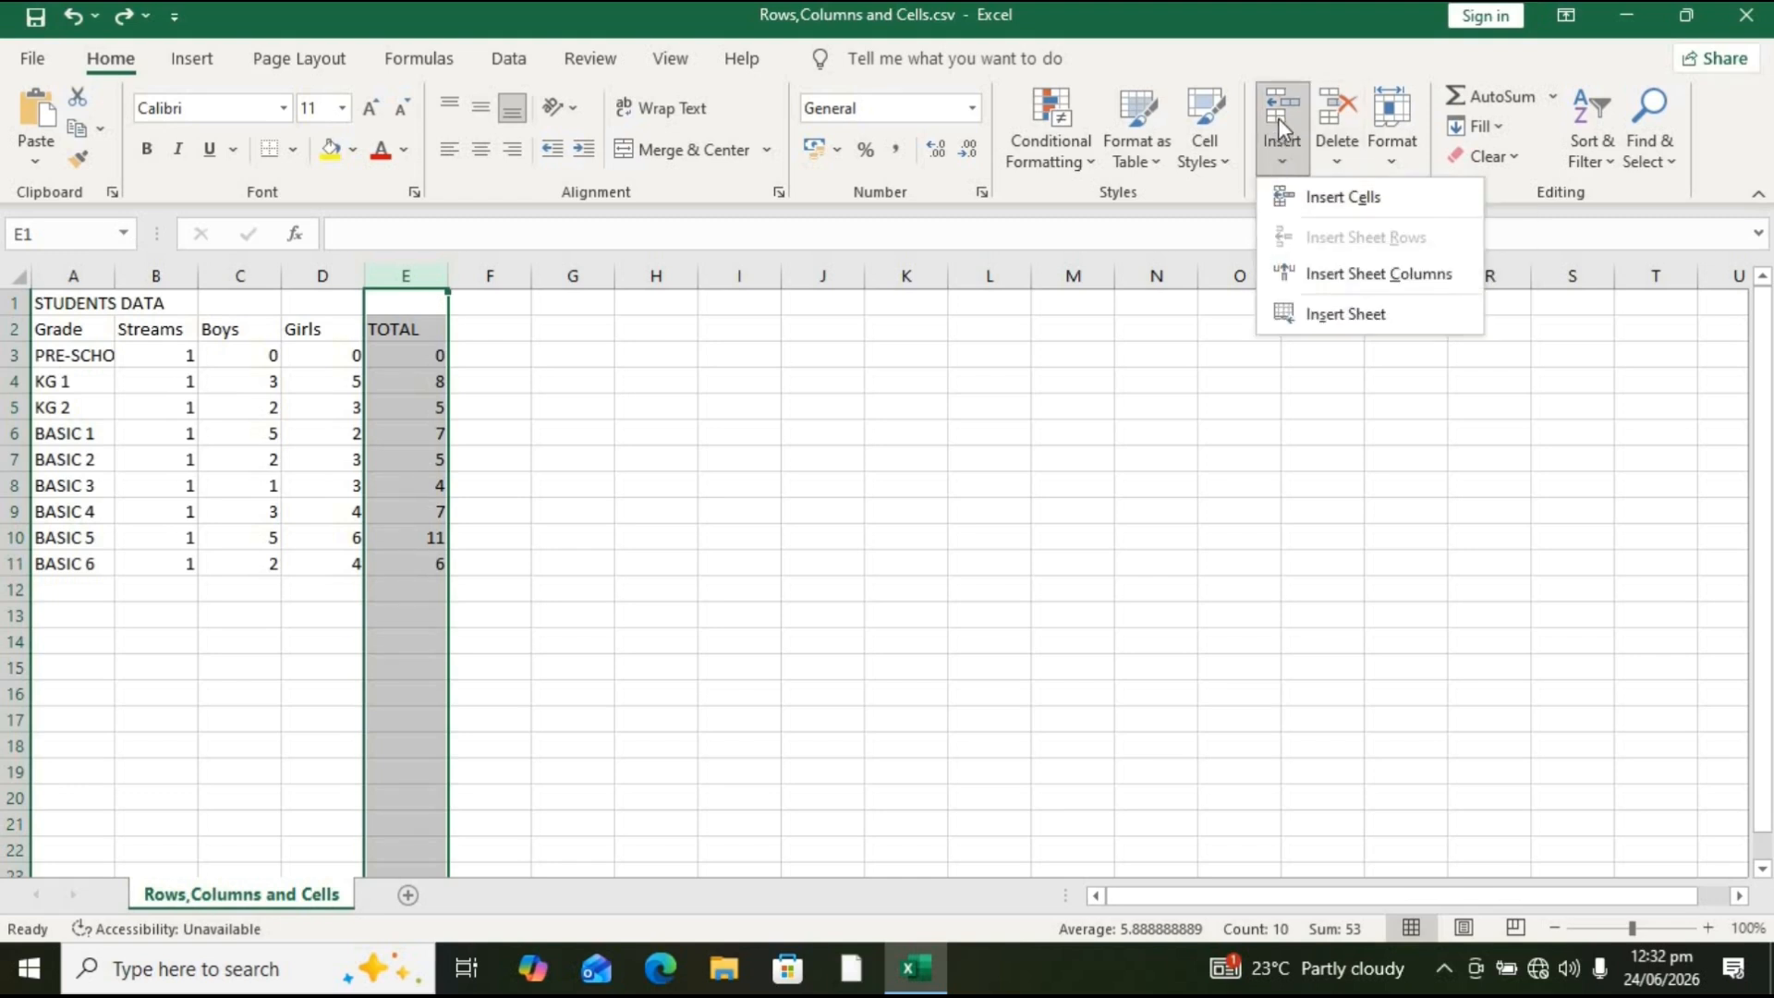
{"action": "left_click", "coordinate": [1356, 274]}
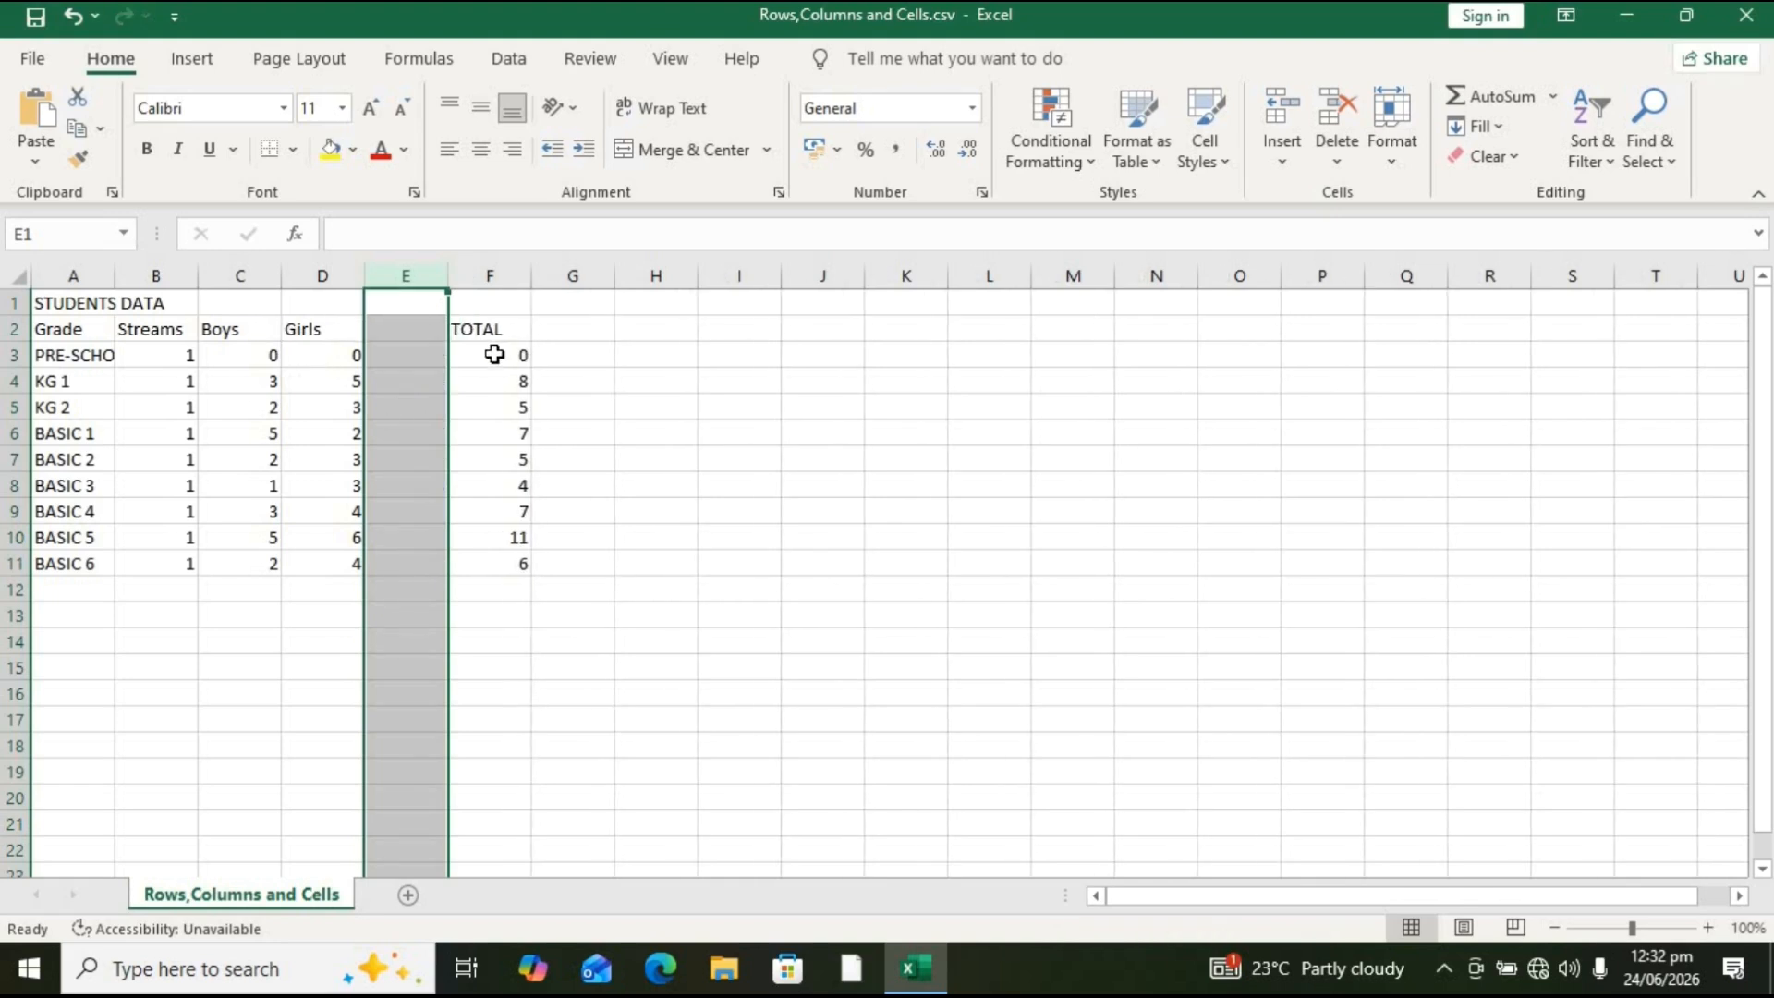
Step: Inspect the cells and columns around the new blank column and the grade entries
{"action": "left_click", "coordinate": [394, 352]}
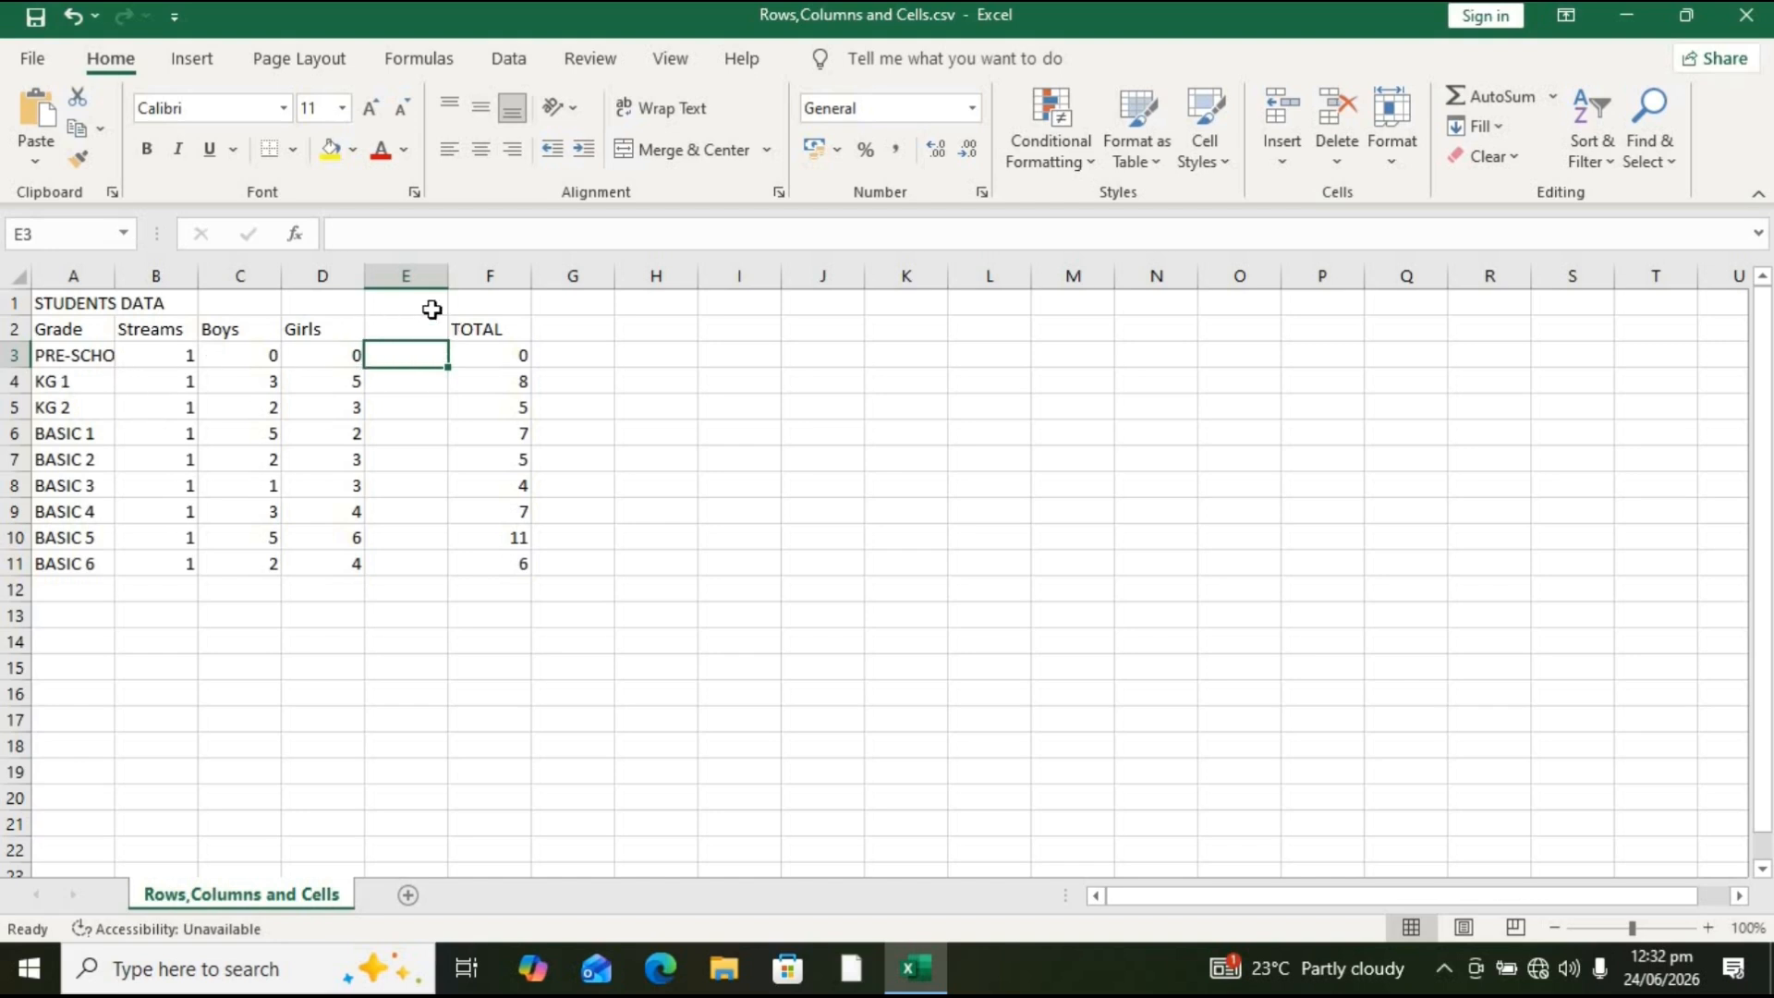
{"action": "left_click", "coordinate": [488, 323]}
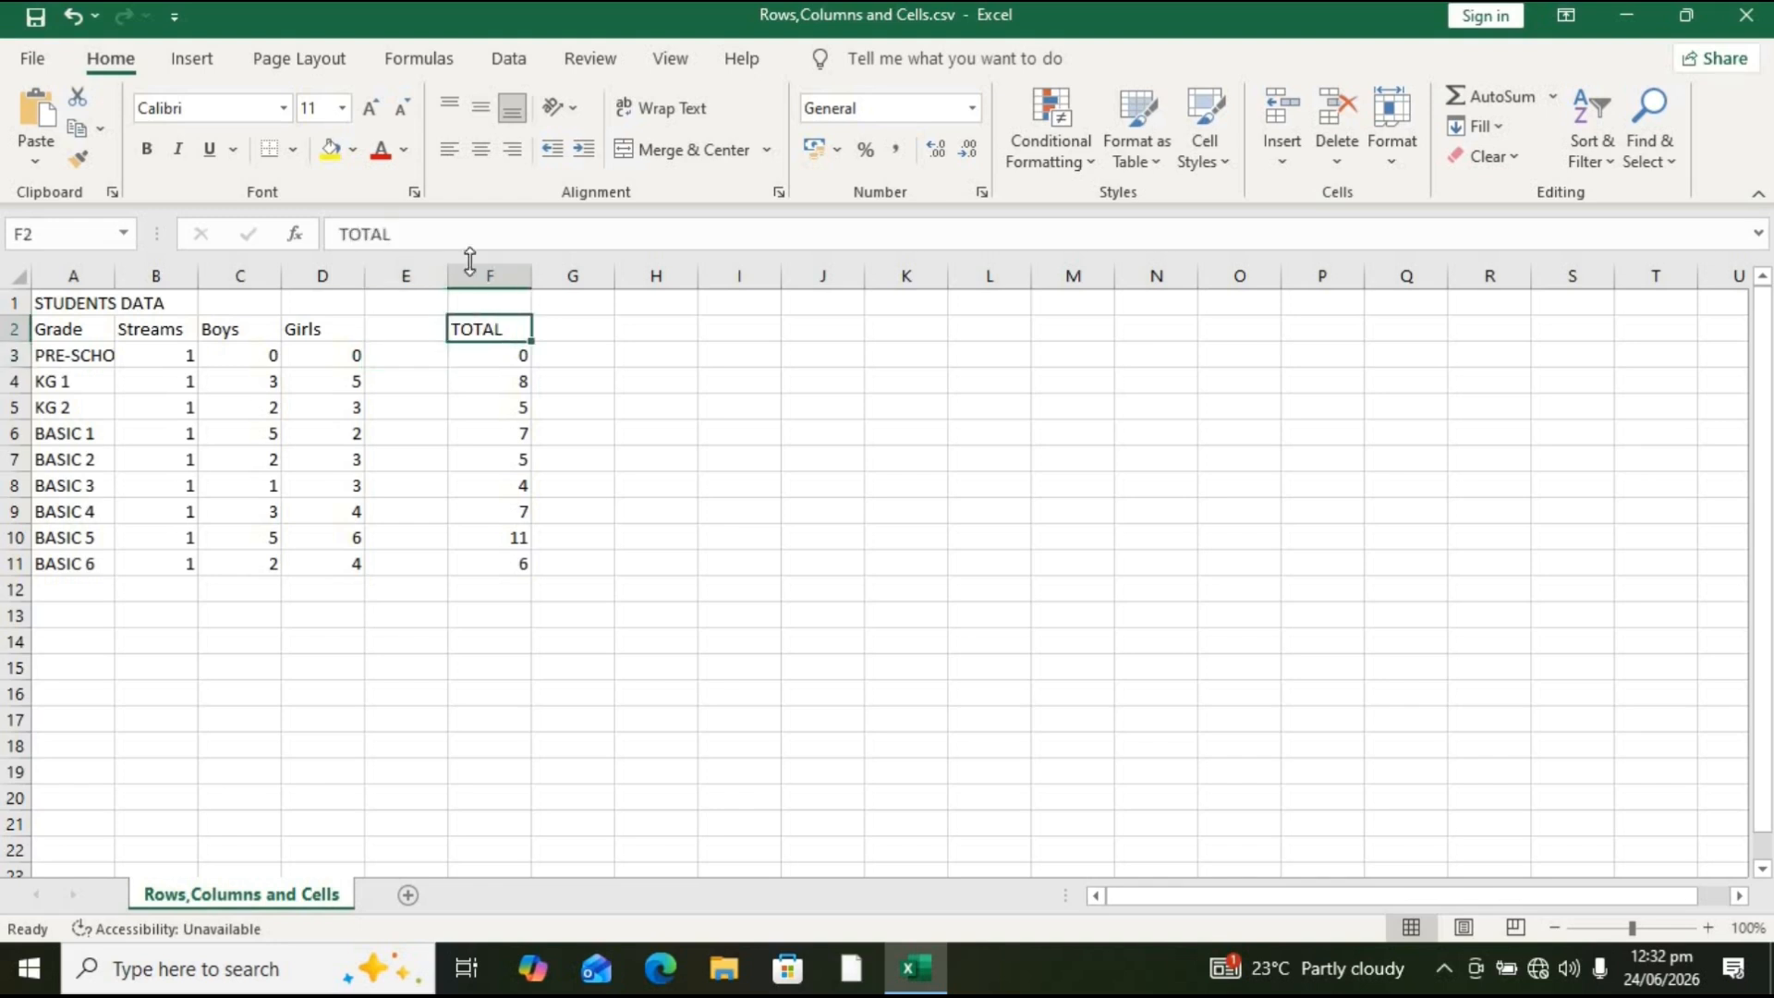
{"action": "left_click", "coordinate": [336, 357]}
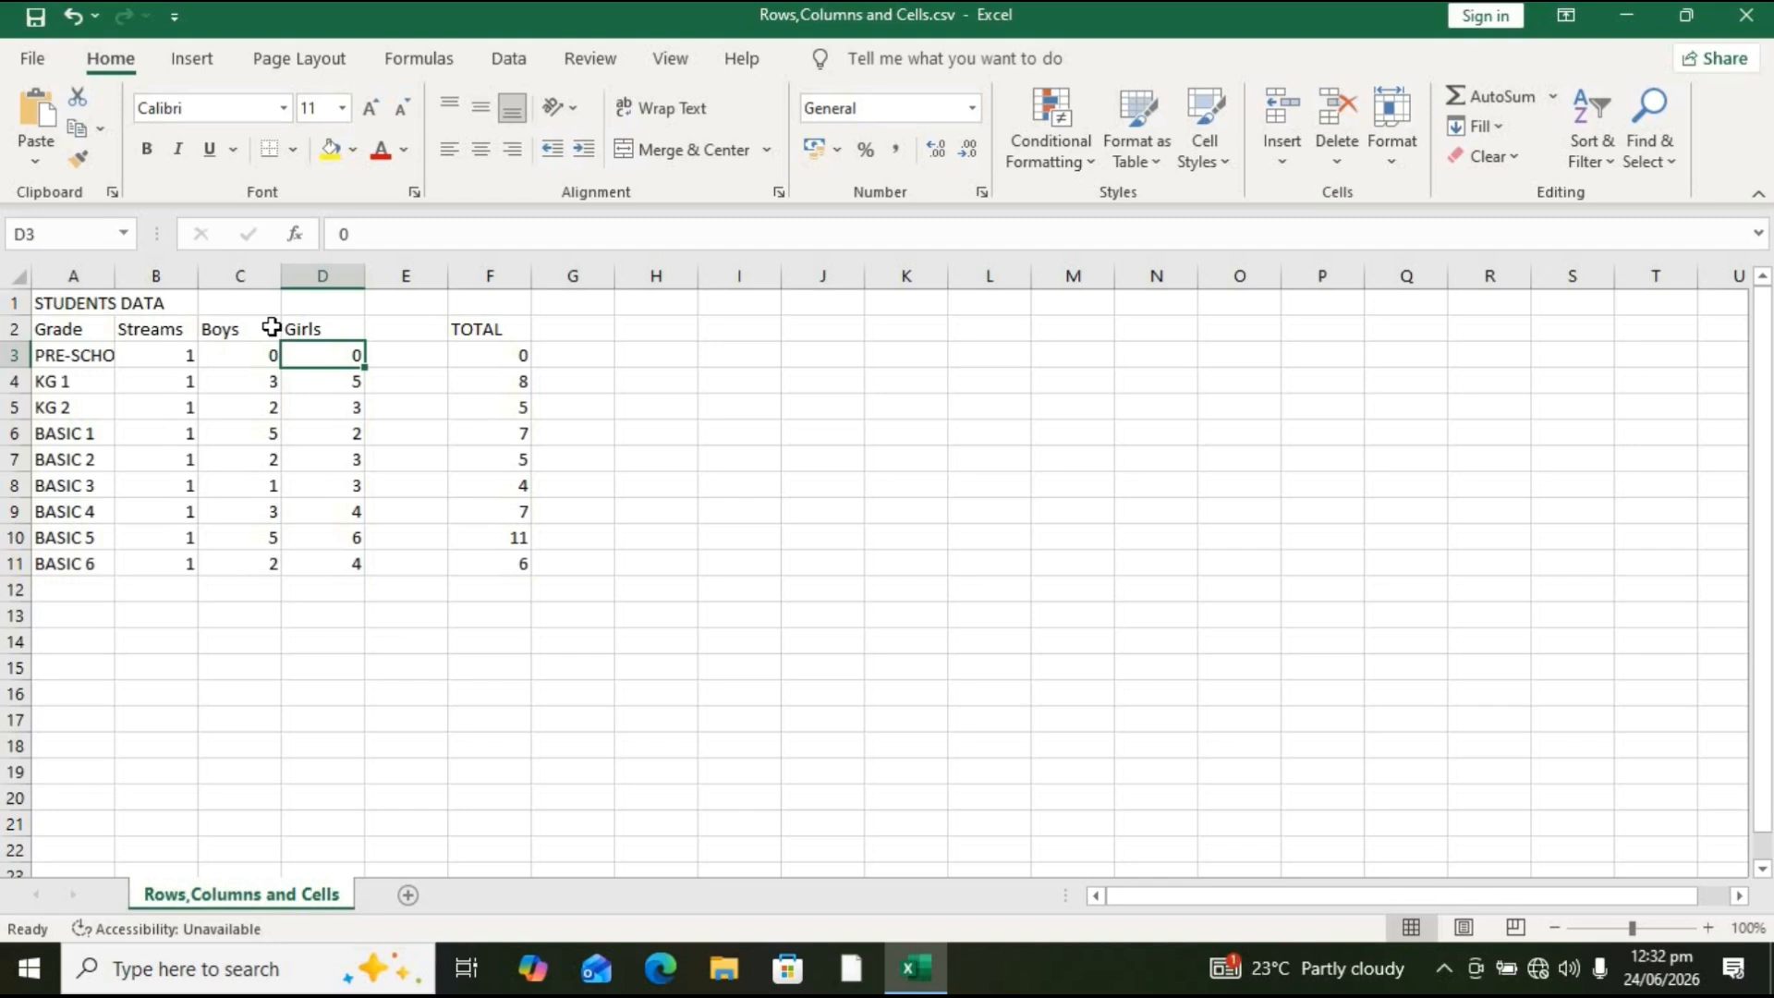
{"action": "left_click", "coordinate": [248, 305]}
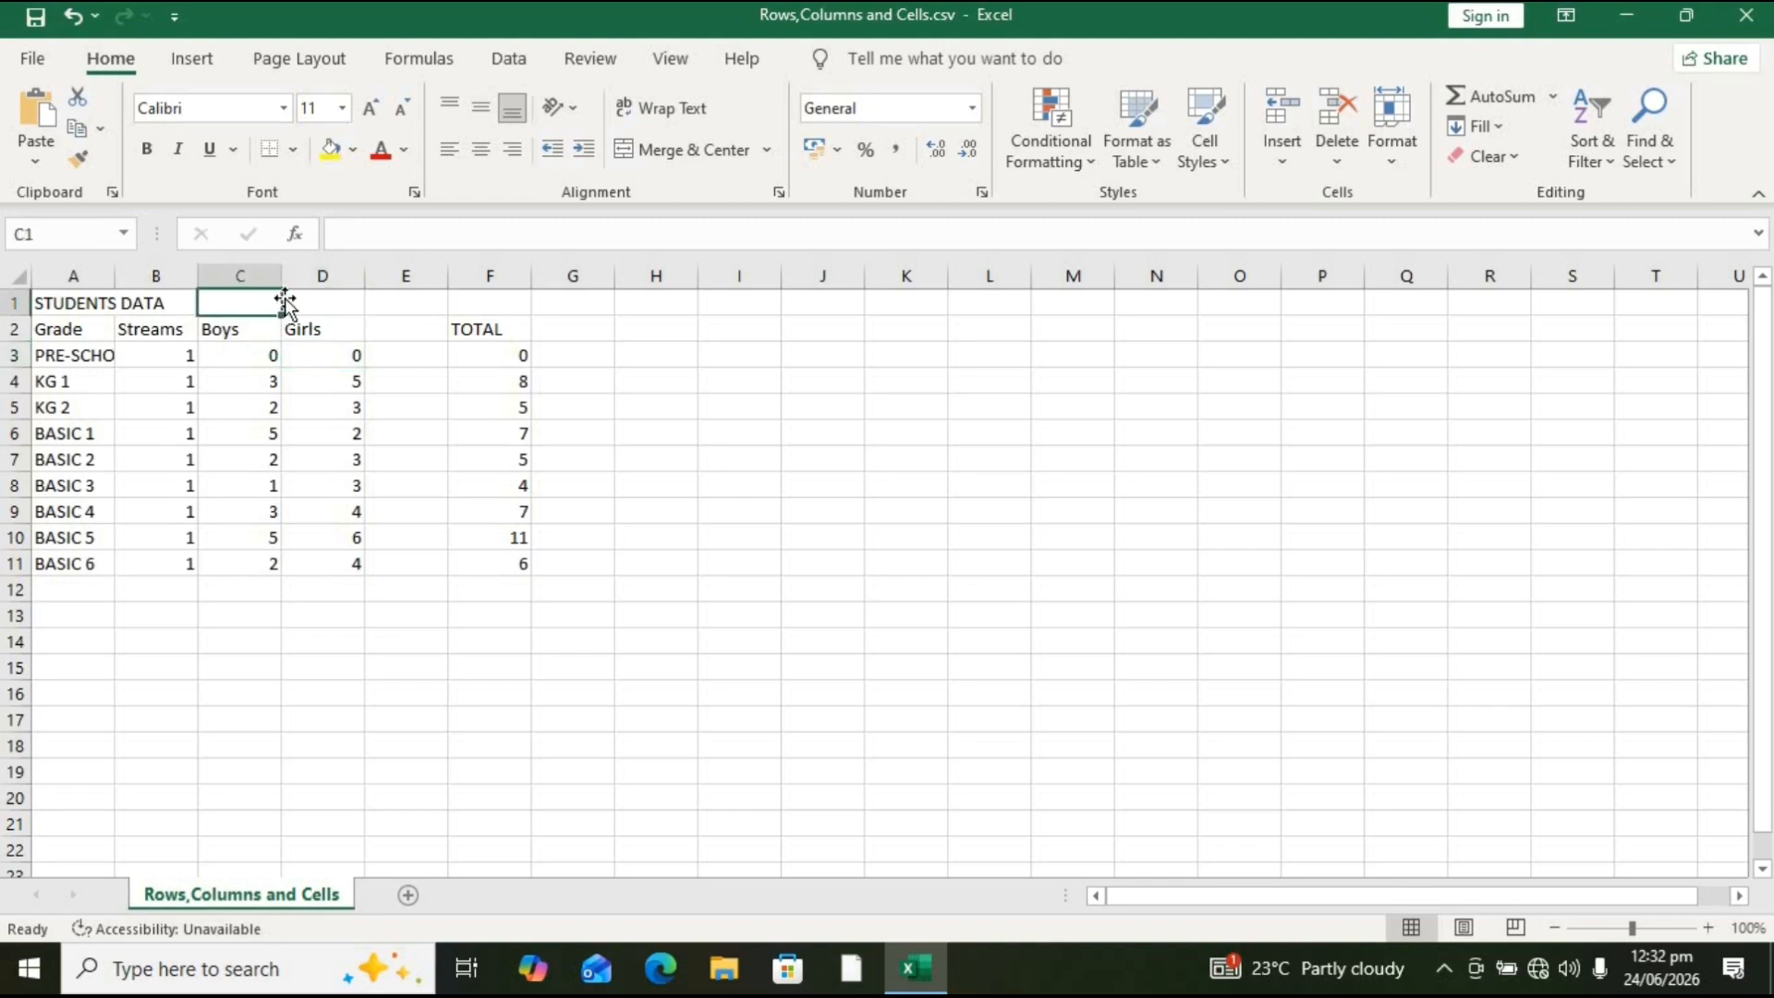
{"action": "left_click", "coordinate": [319, 276]}
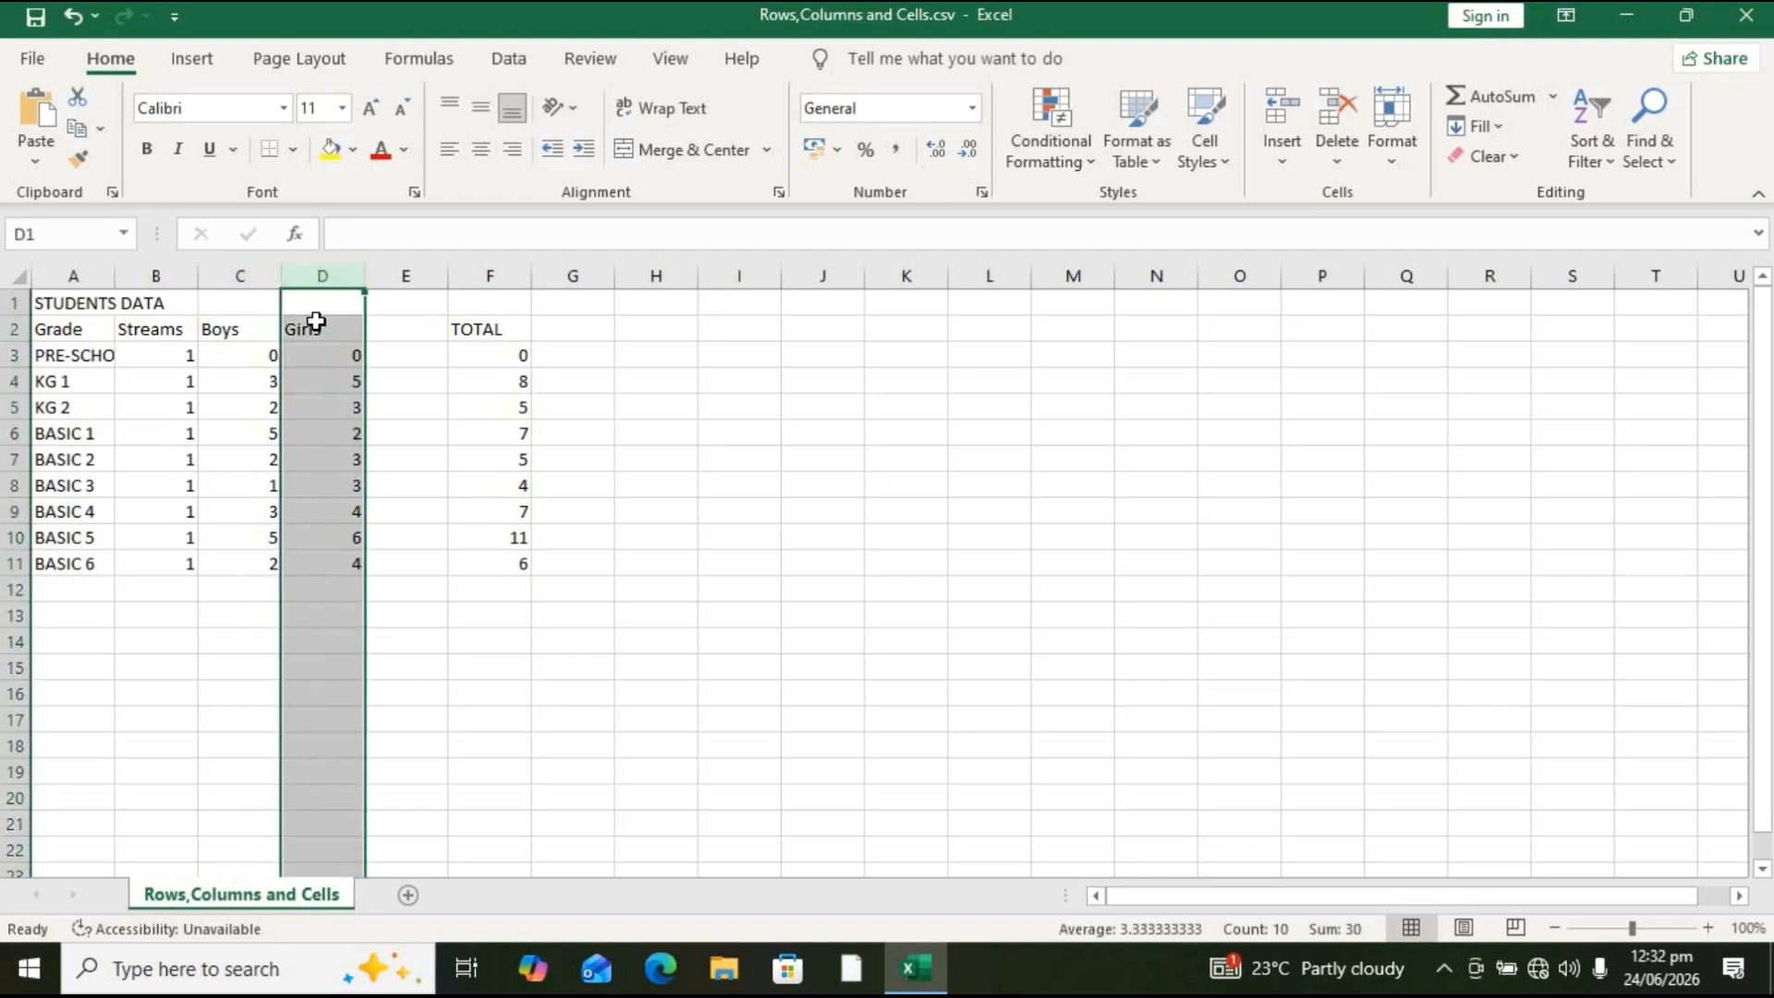
{"action": "left_click", "coordinate": [315, 323]}
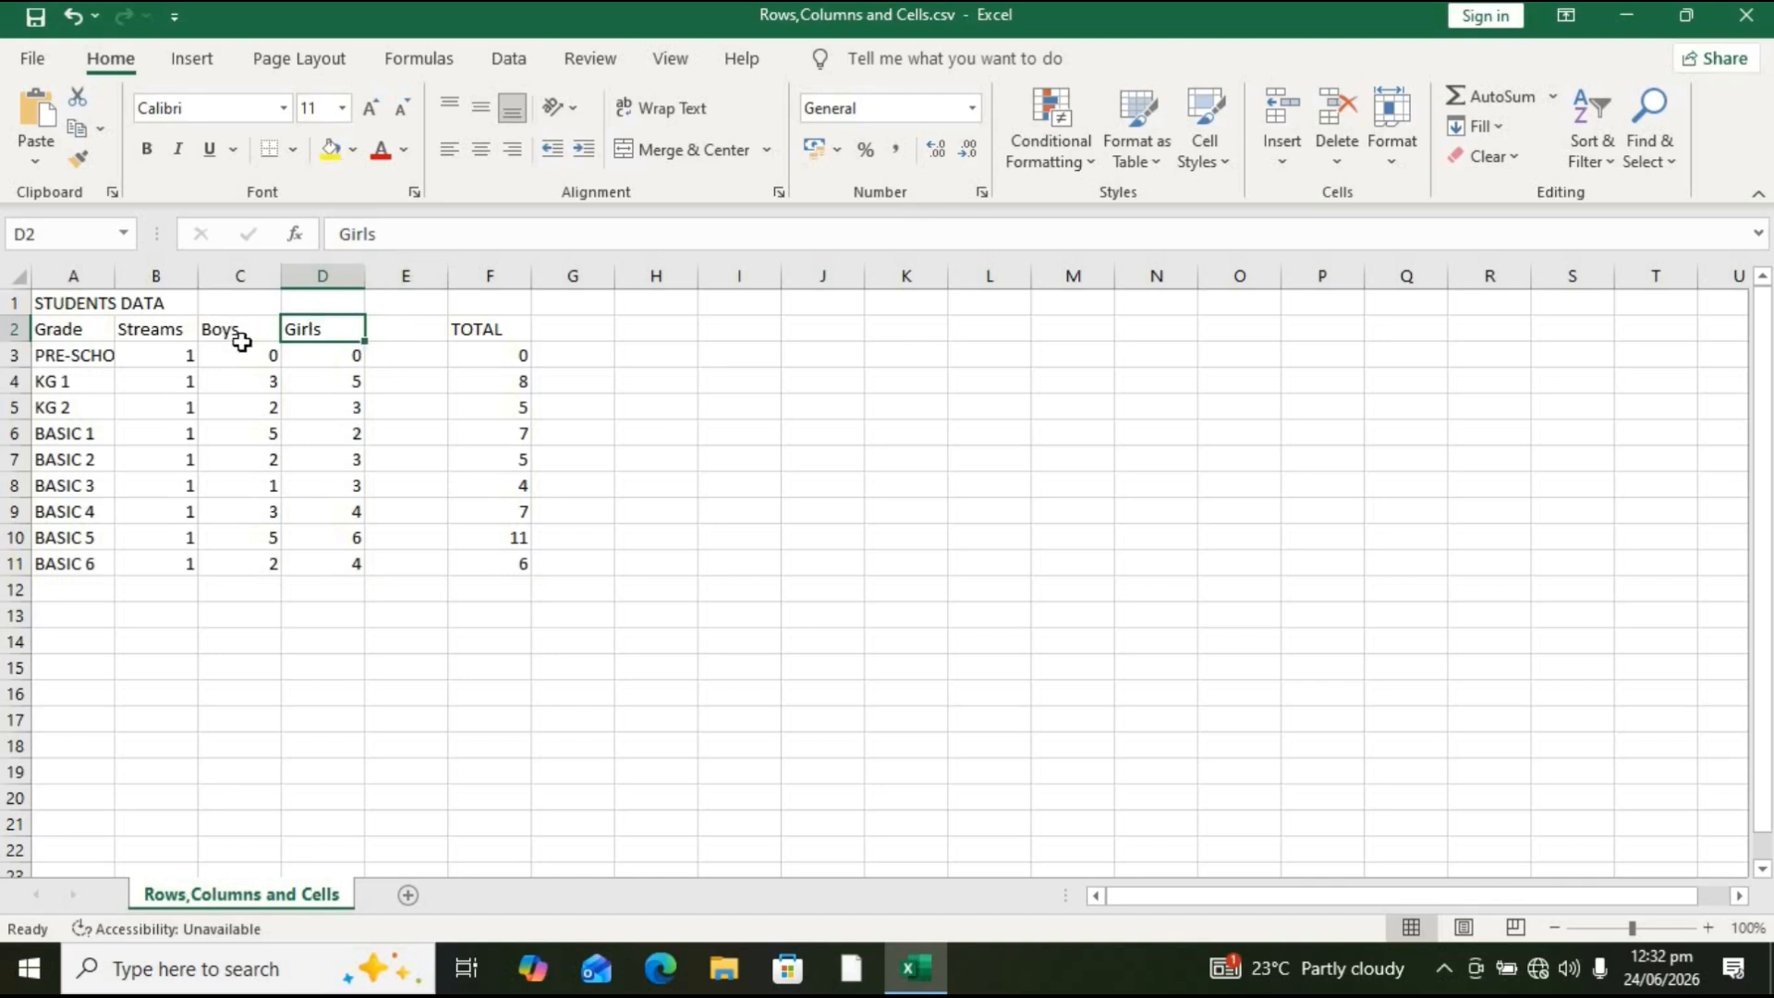
{"action": "left_click", "coordinate": [360, 363]}
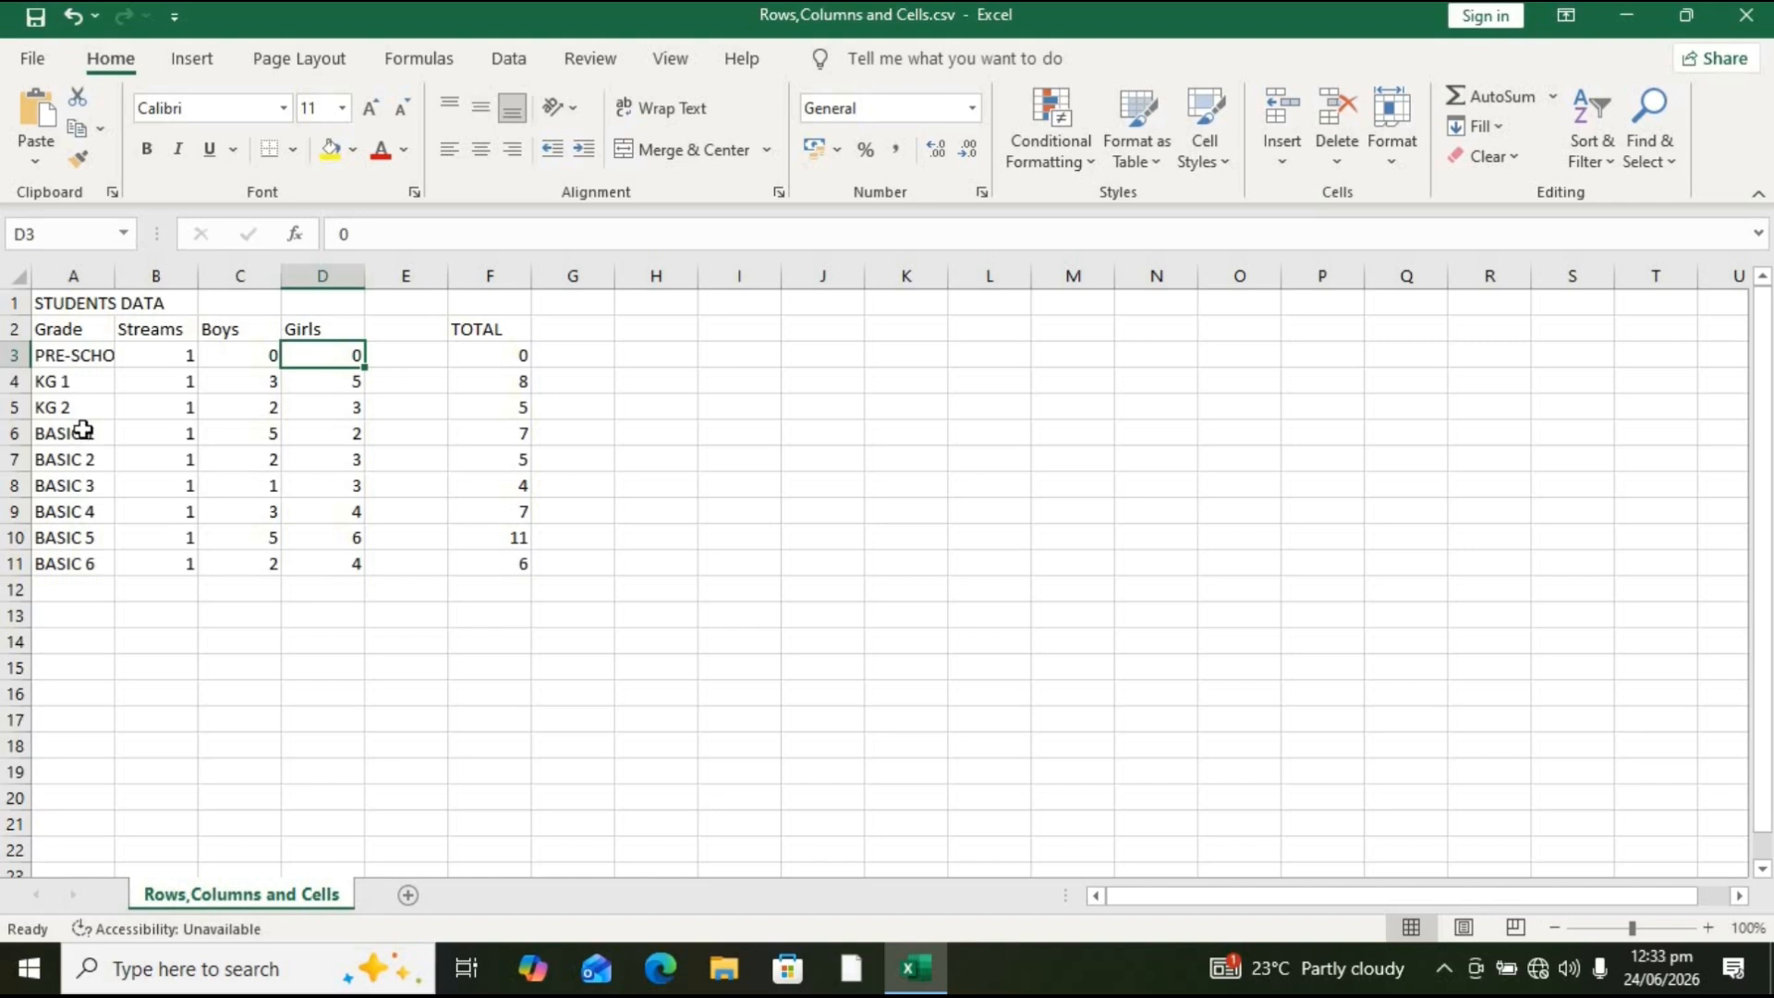
{"action": "left_click", "coordinate": [59, 387]}
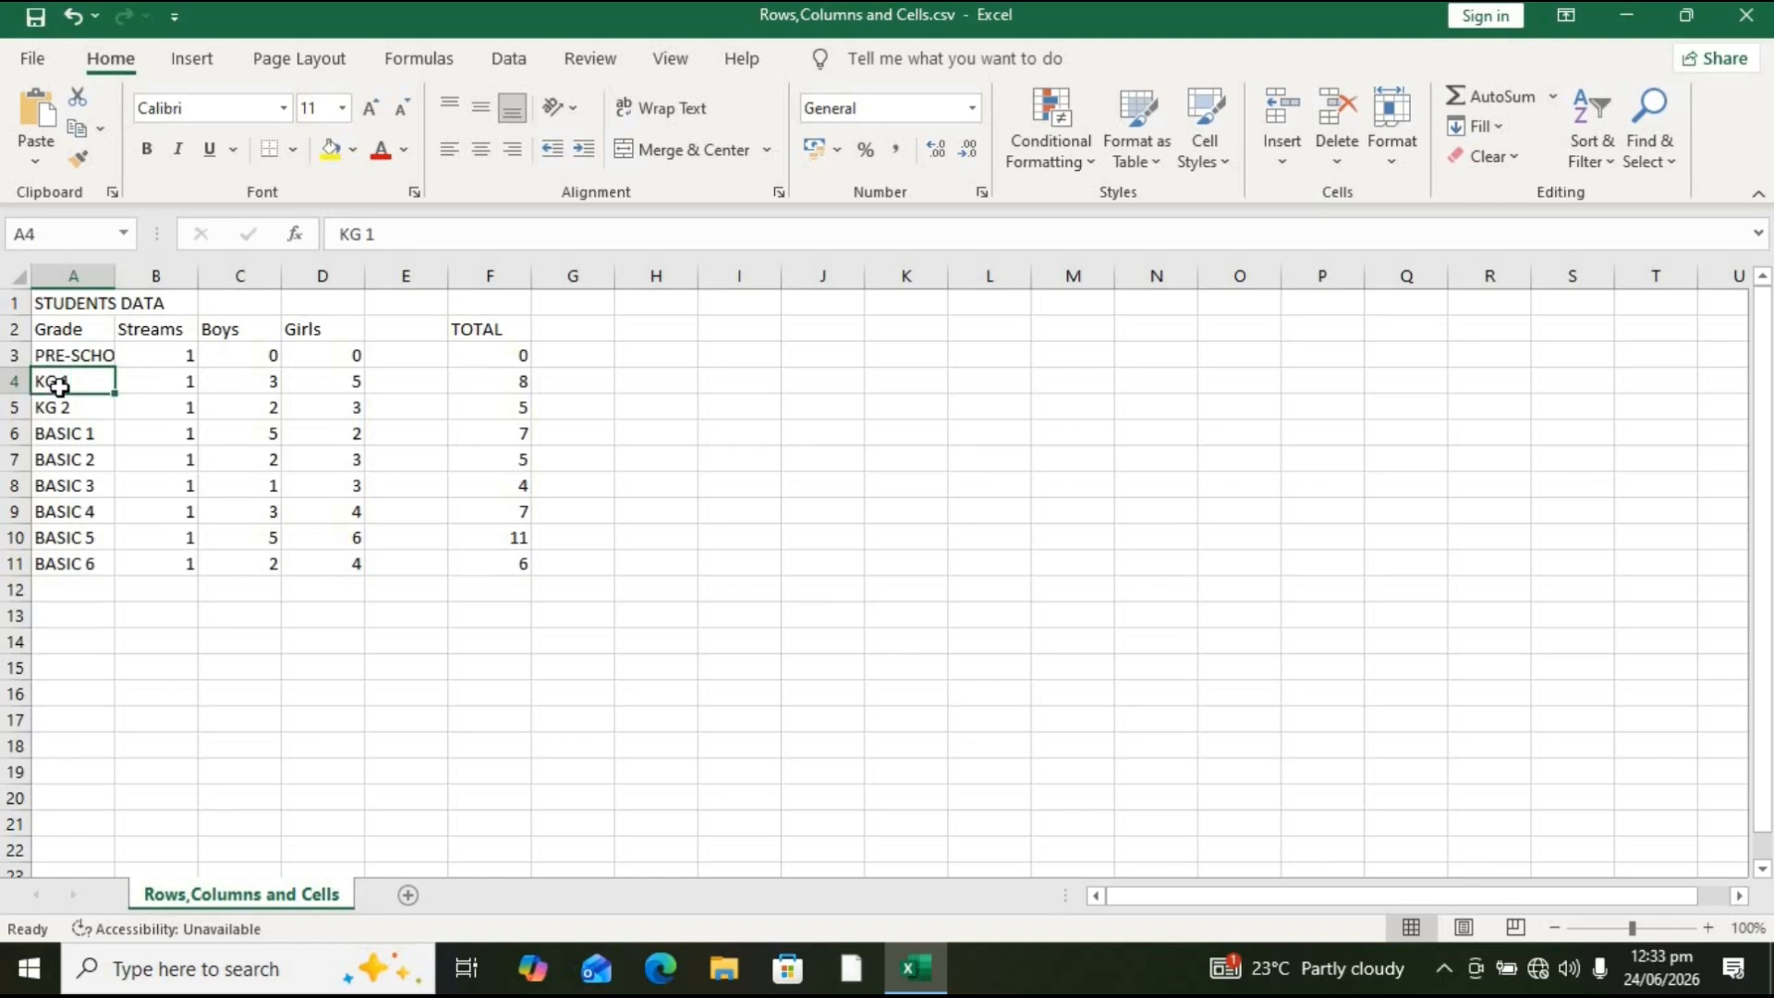
Step: Insert a blank sheet row above the KG 1 row, then undo both the row and column insertions
{"action": "left_click", "coordinate": [25, 385]}
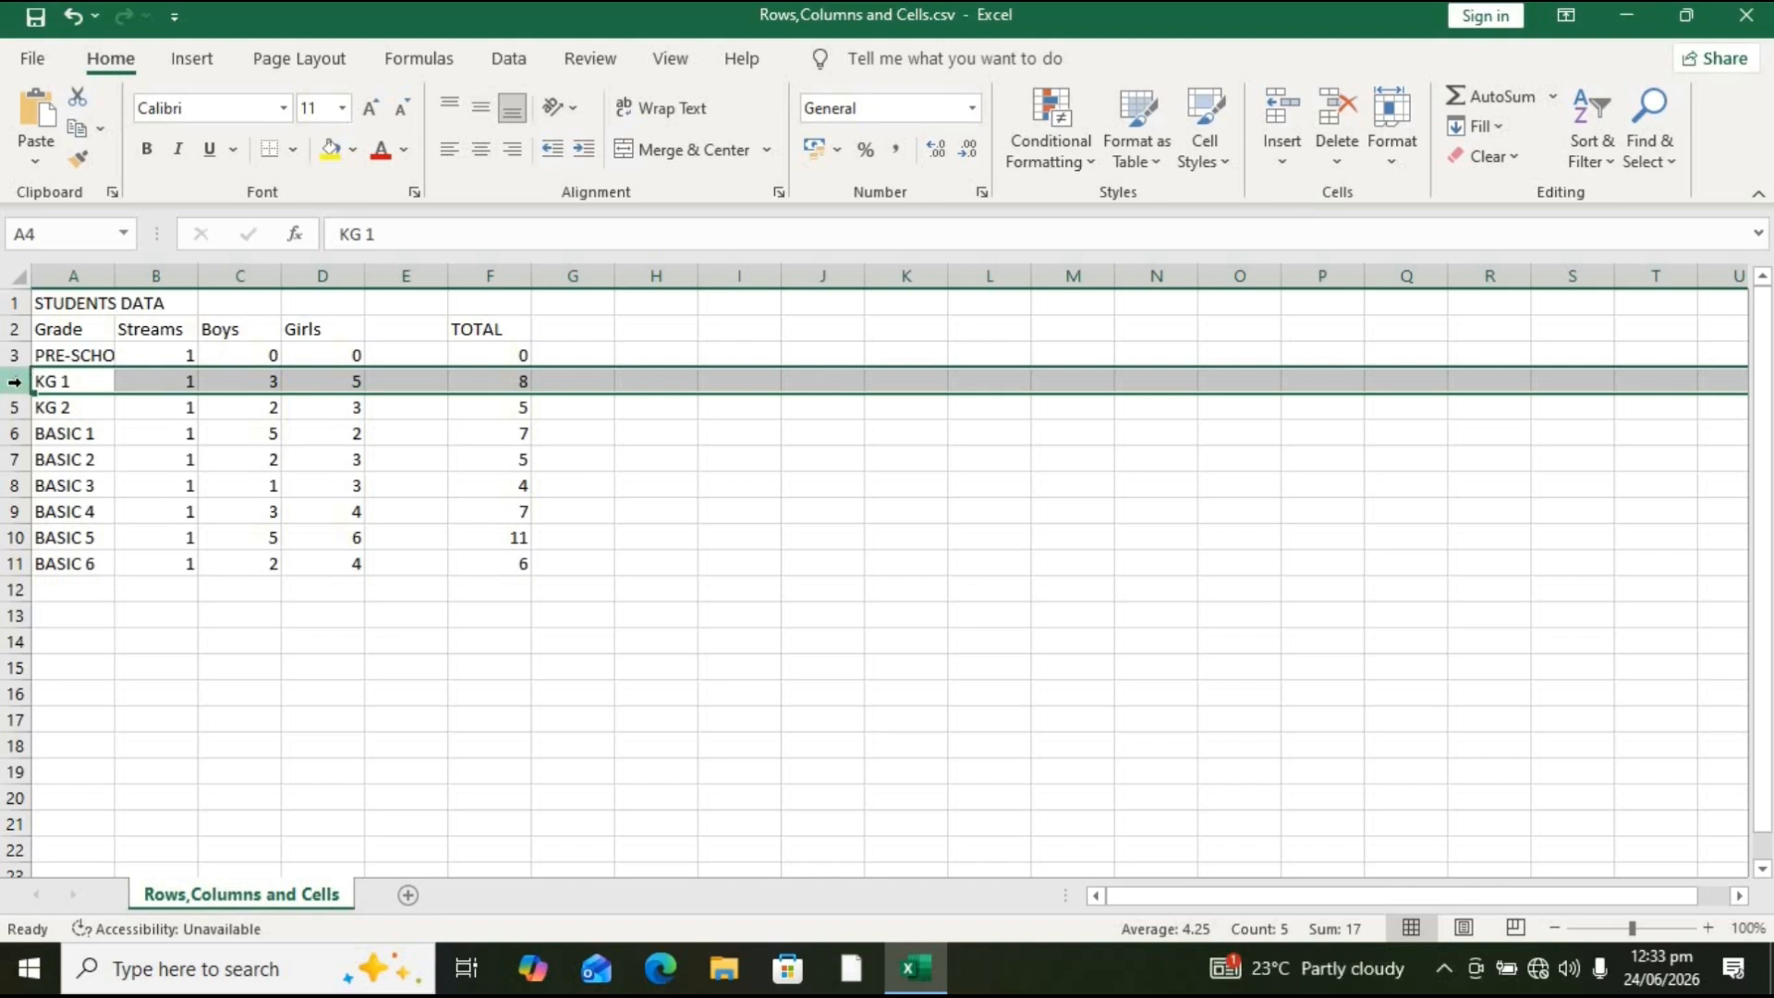
{"action": "left_click", "coordinate": [1289, 168]}
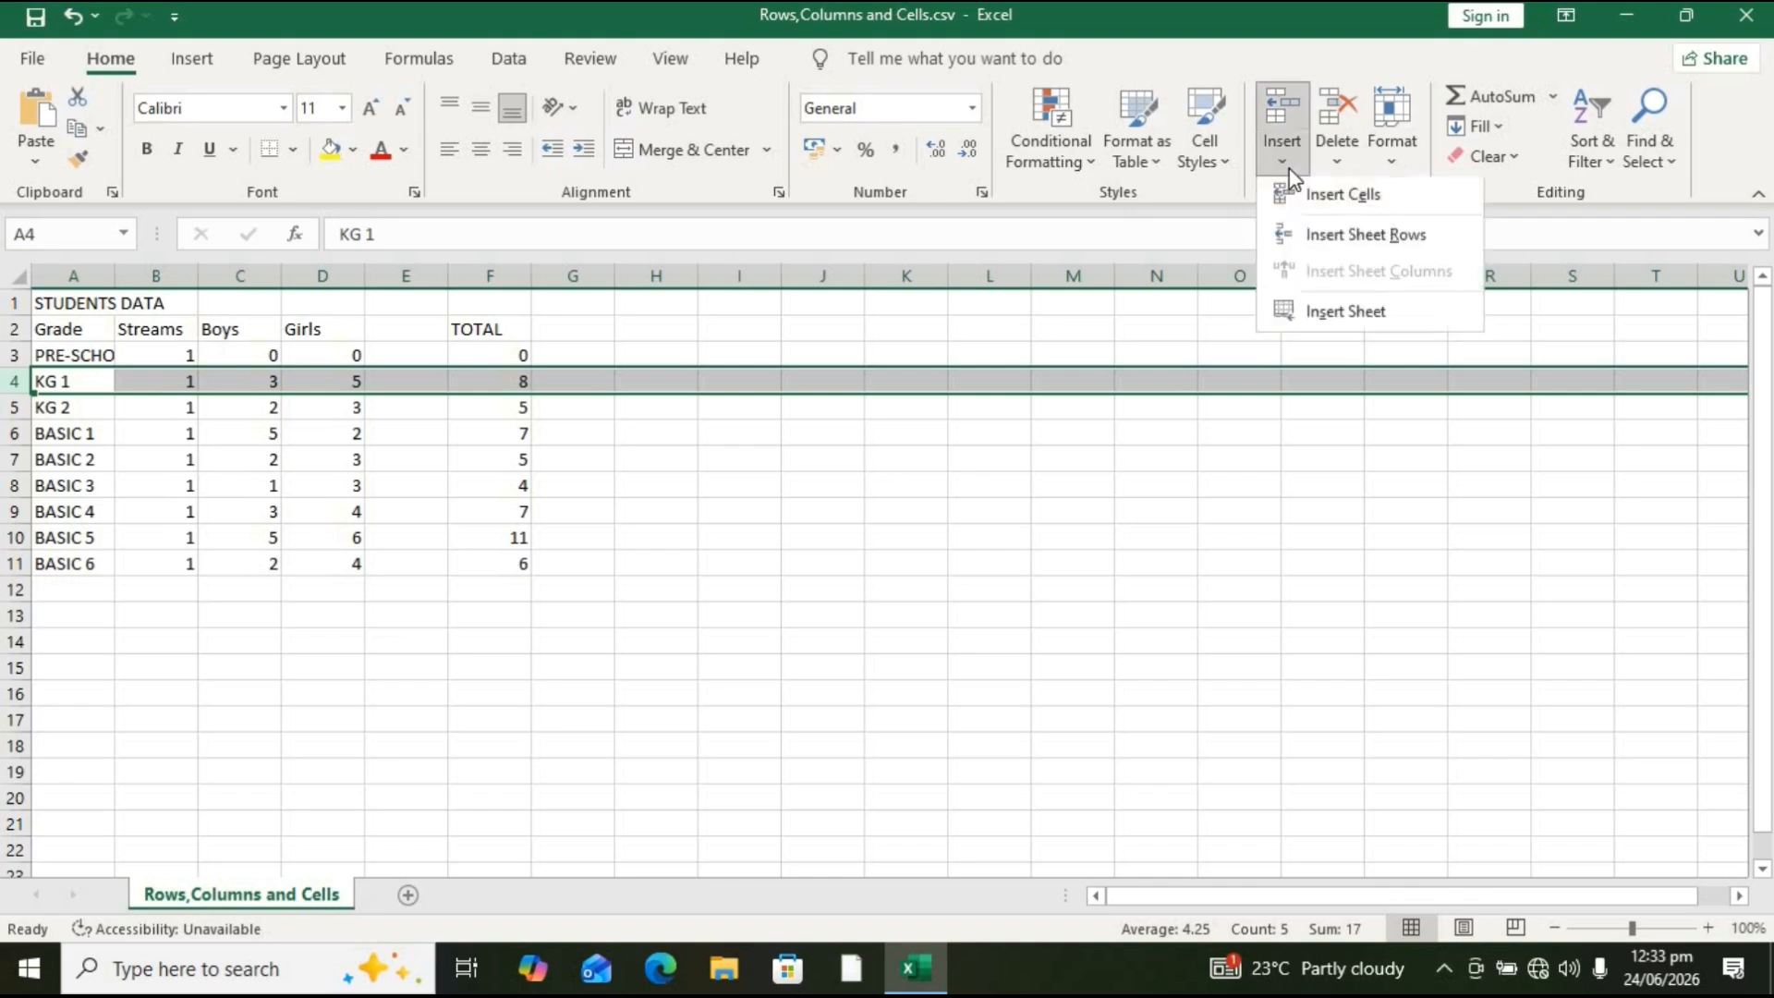
{"action": "left_click", "coordinate": [1343, 239]}
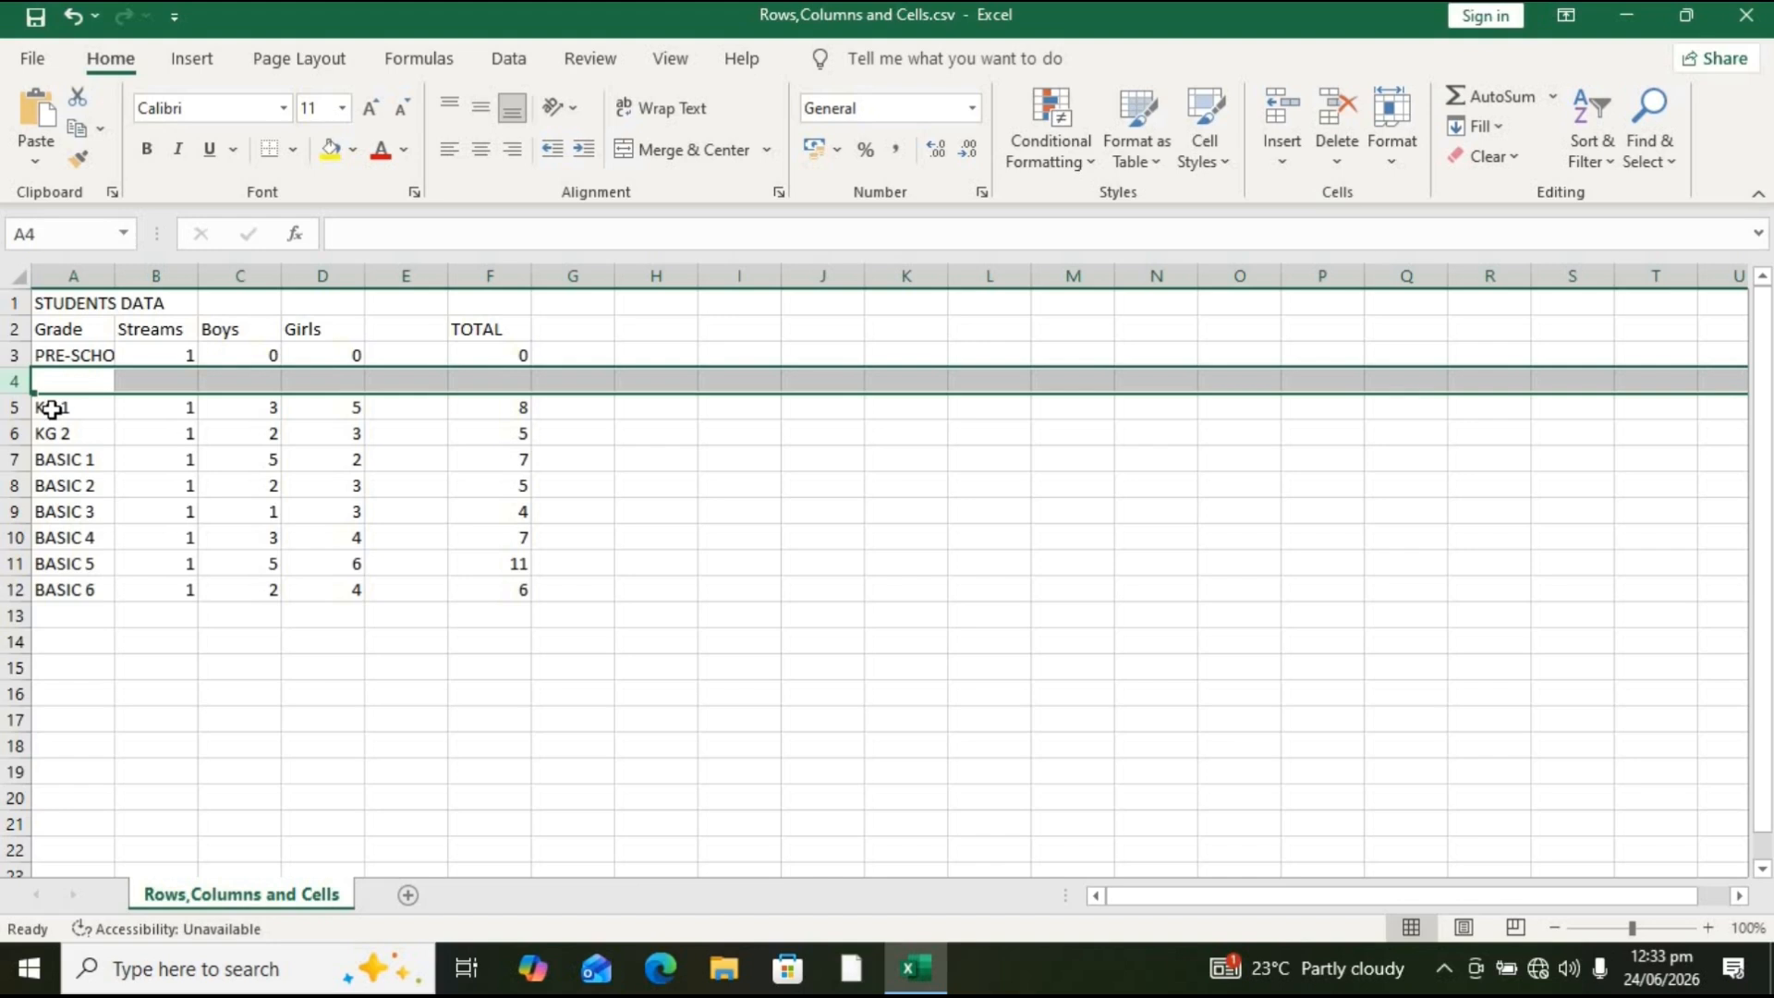
{"action": "key", "text": "ctrl+z"}
{"action": "key", "text": "ctrl+z"}
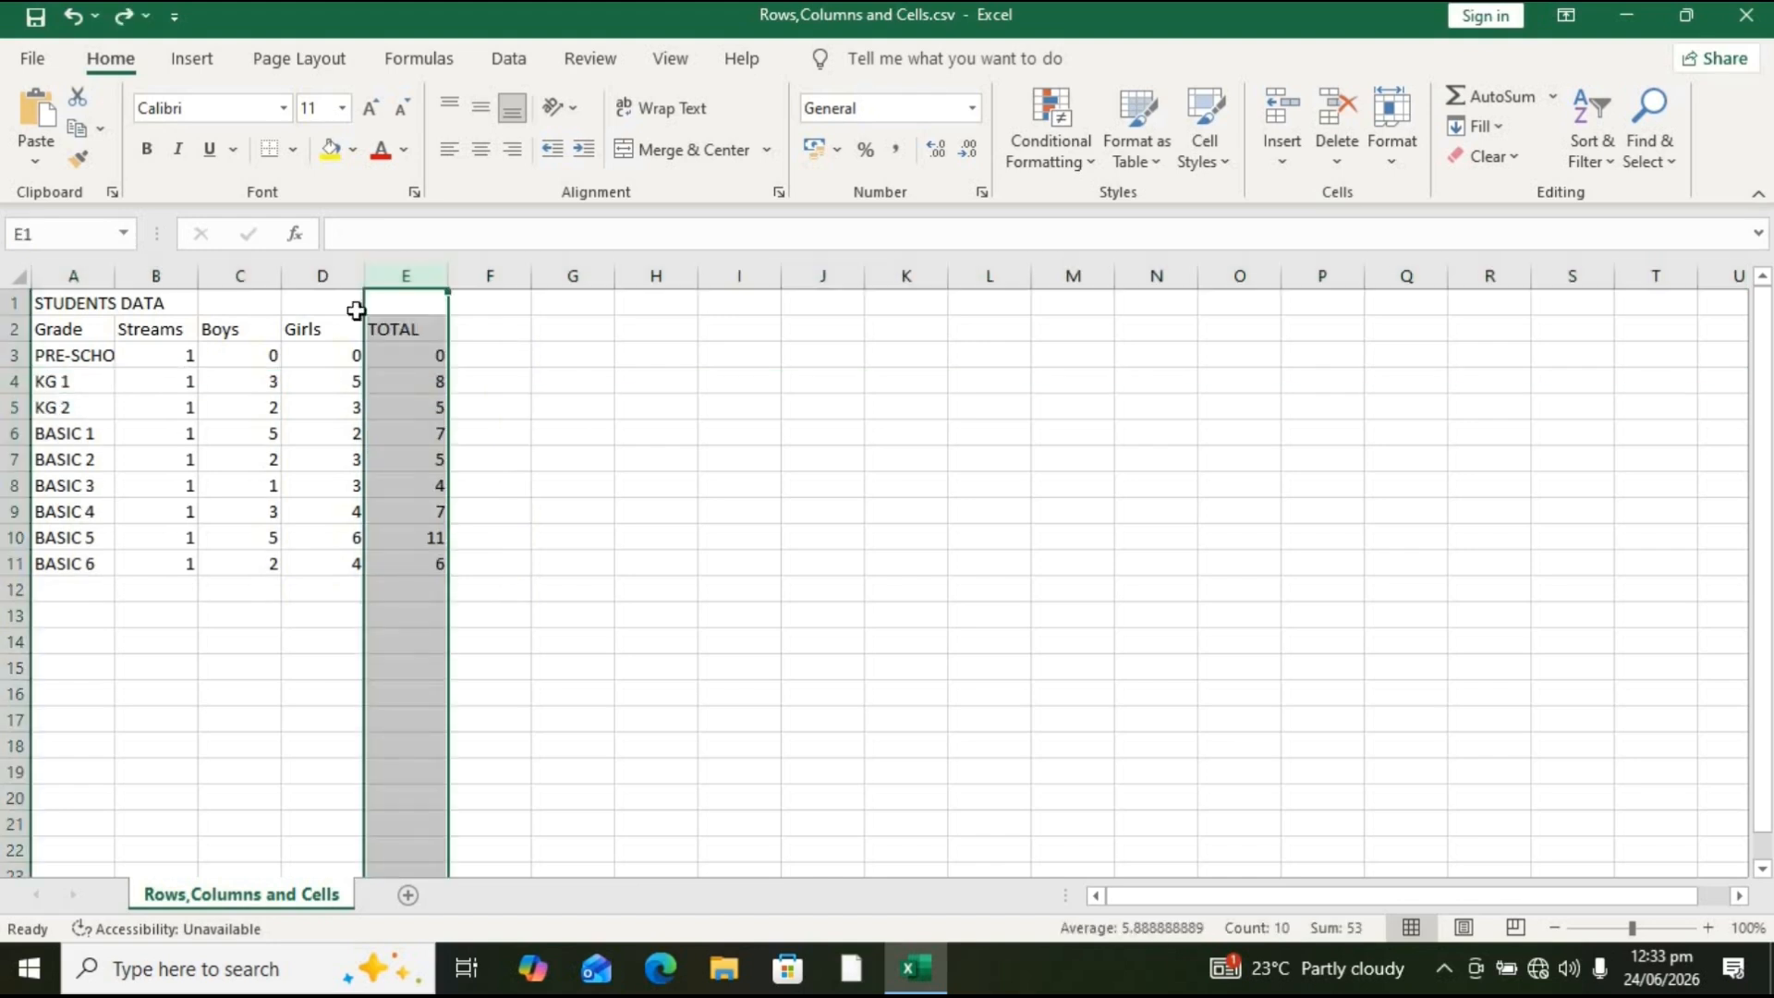
Step: Examine cell references in the name box and the full PRE-SCHOOL entry in the formula bar
{"action": "left_click", "coordinate": [416, 330]}
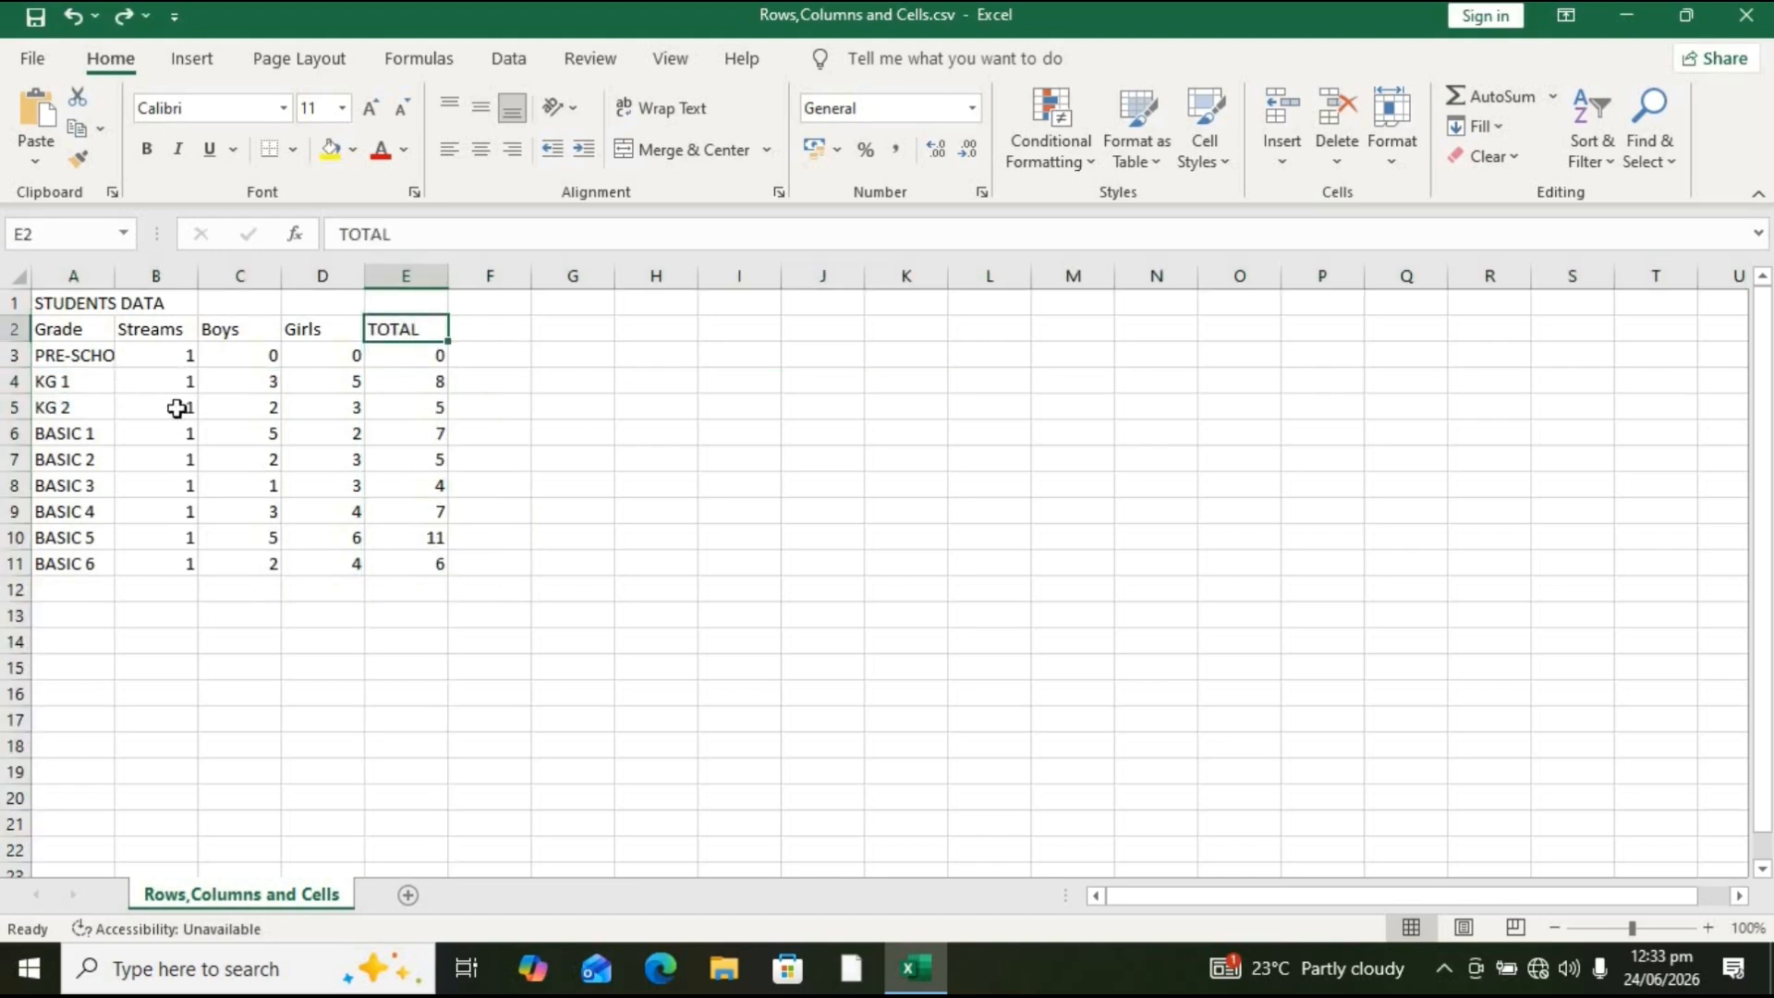
{"action": "left_click", "coordinate": [90, 362]}
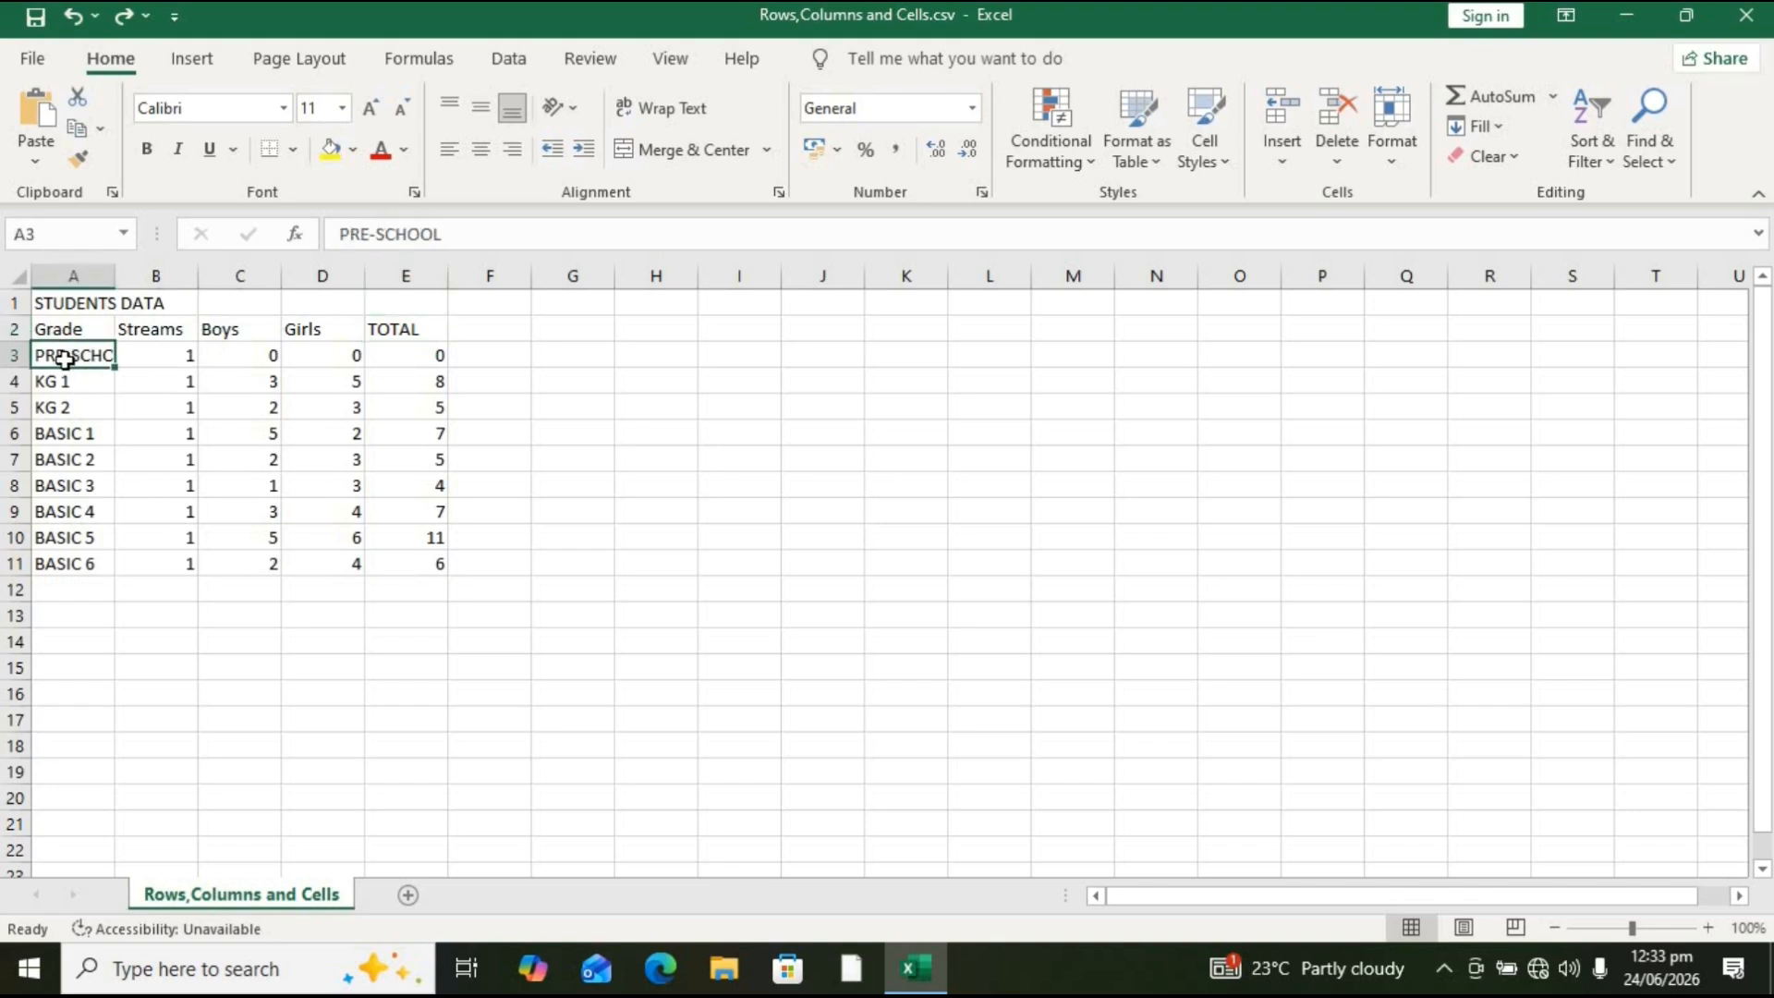
{"action": "left_click", "coordinate": [40, 235]}
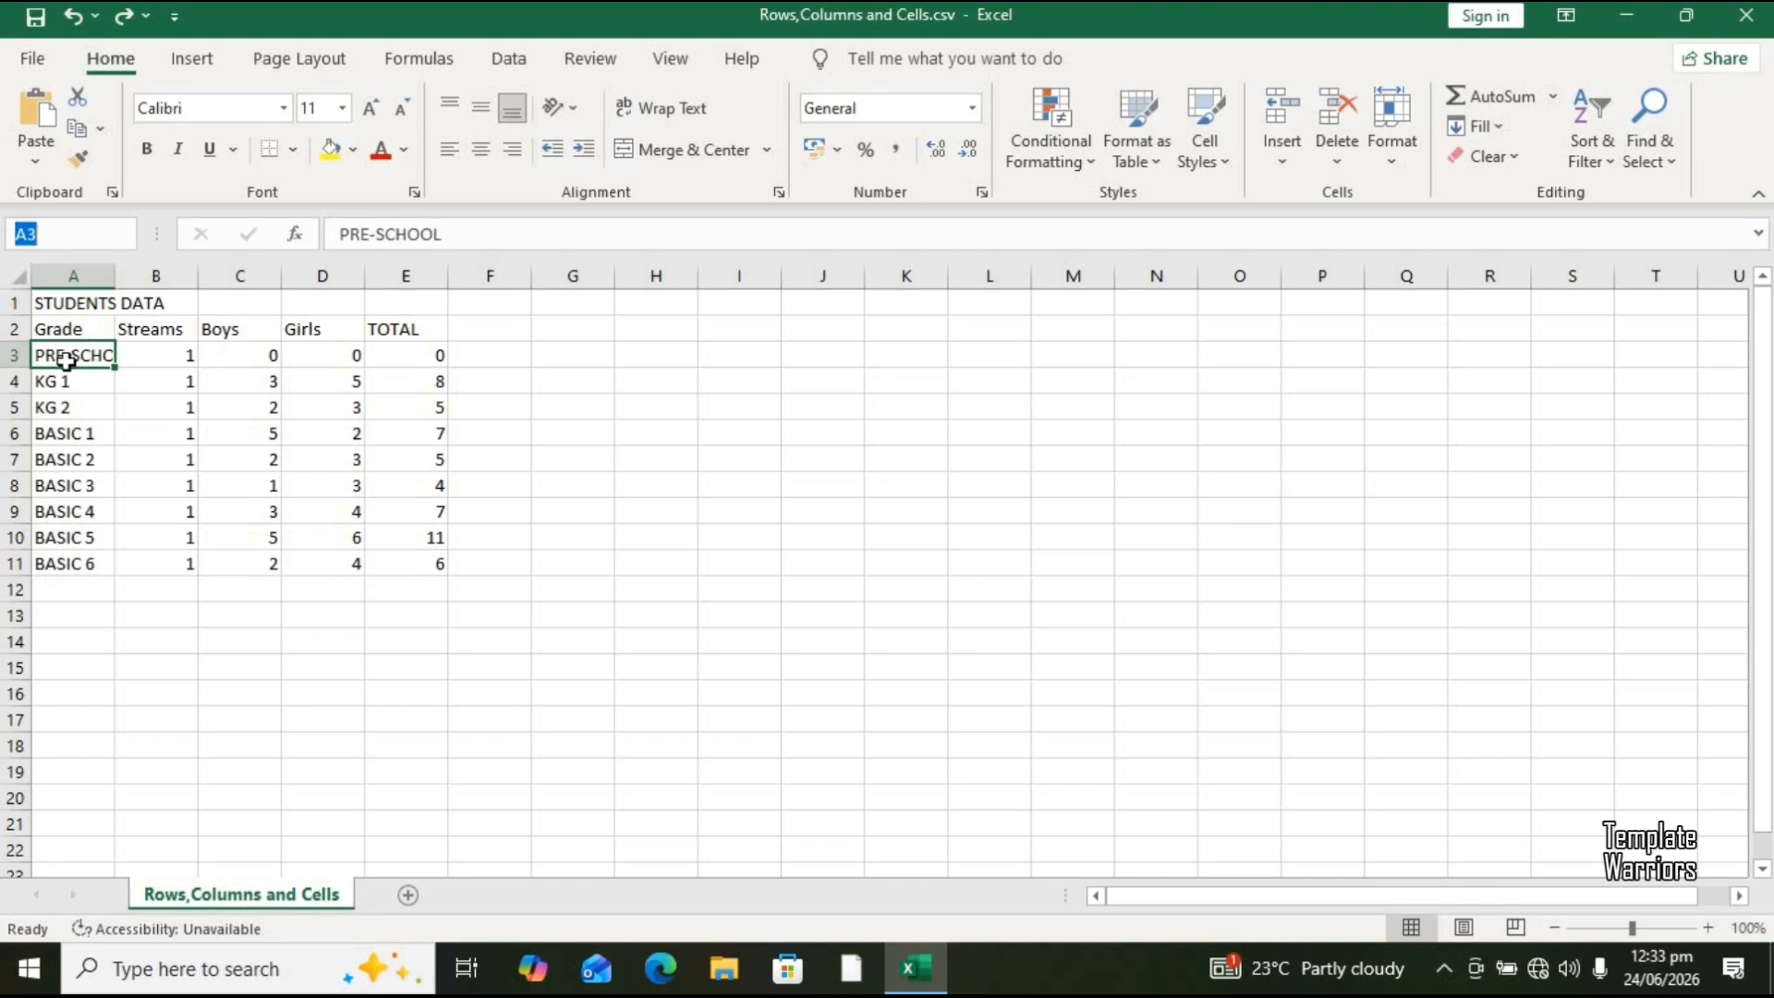
{"action": "left_click", "coordinate": [424, 434]}
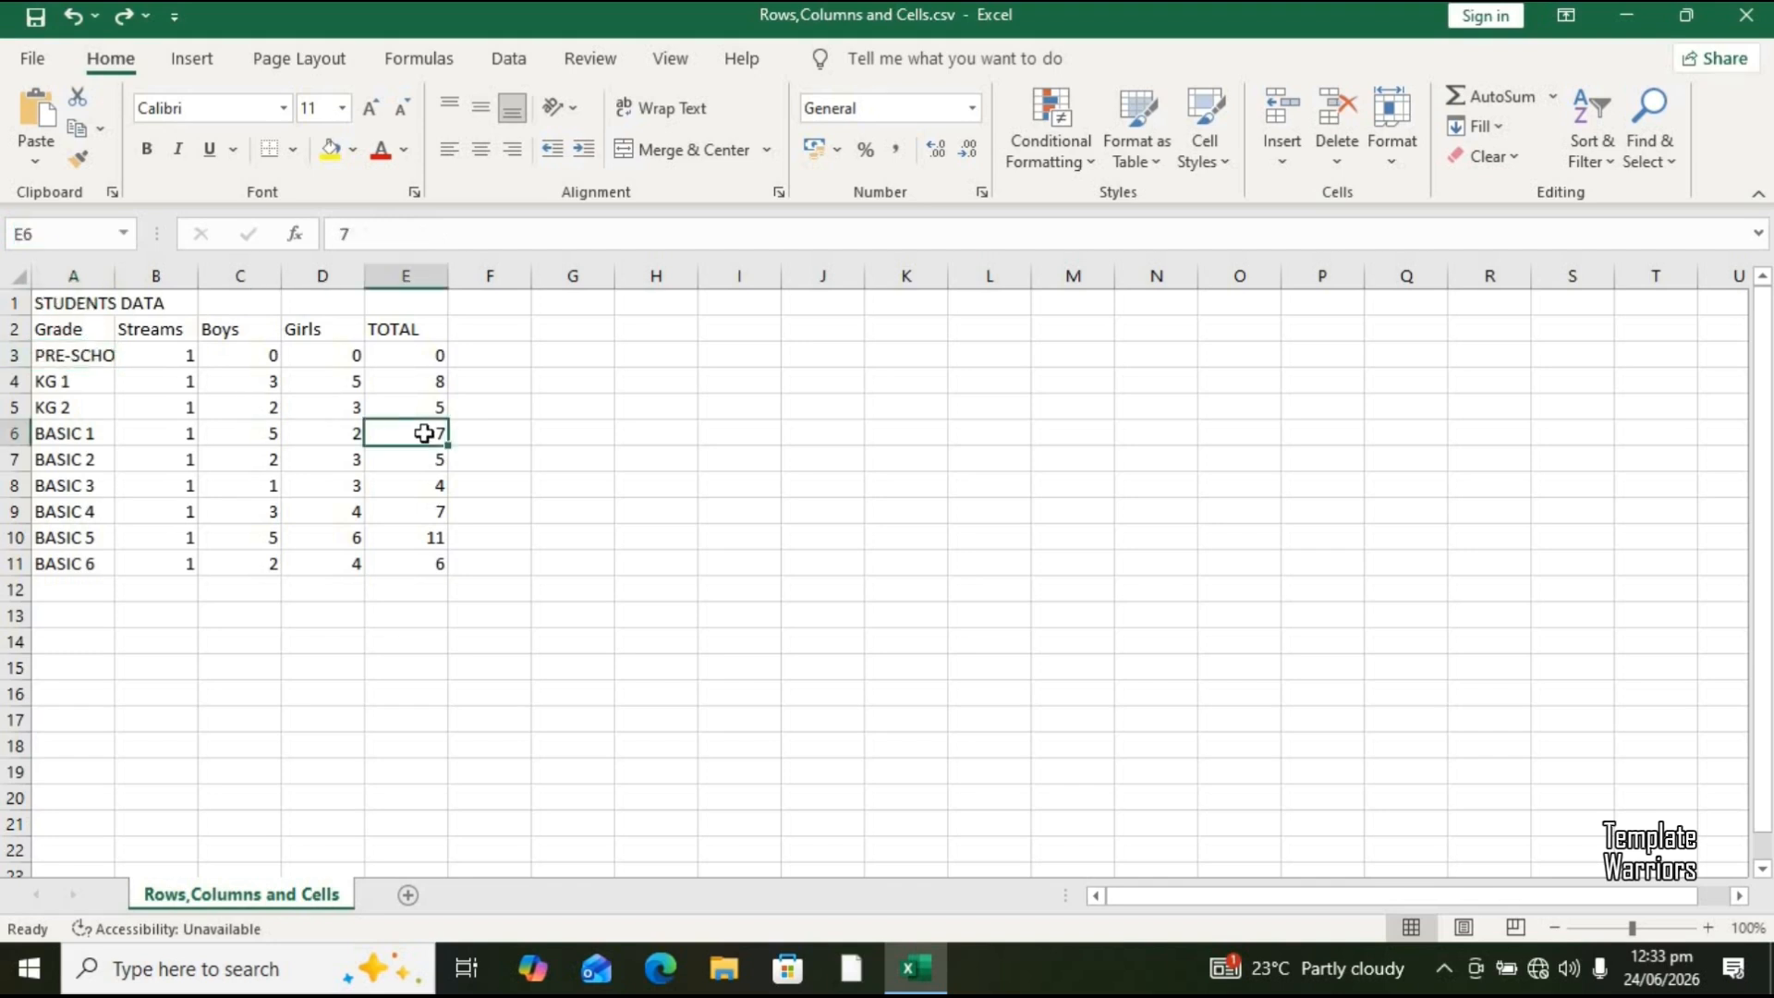
{"action": "left_click", "coordinate": [825, 482]}
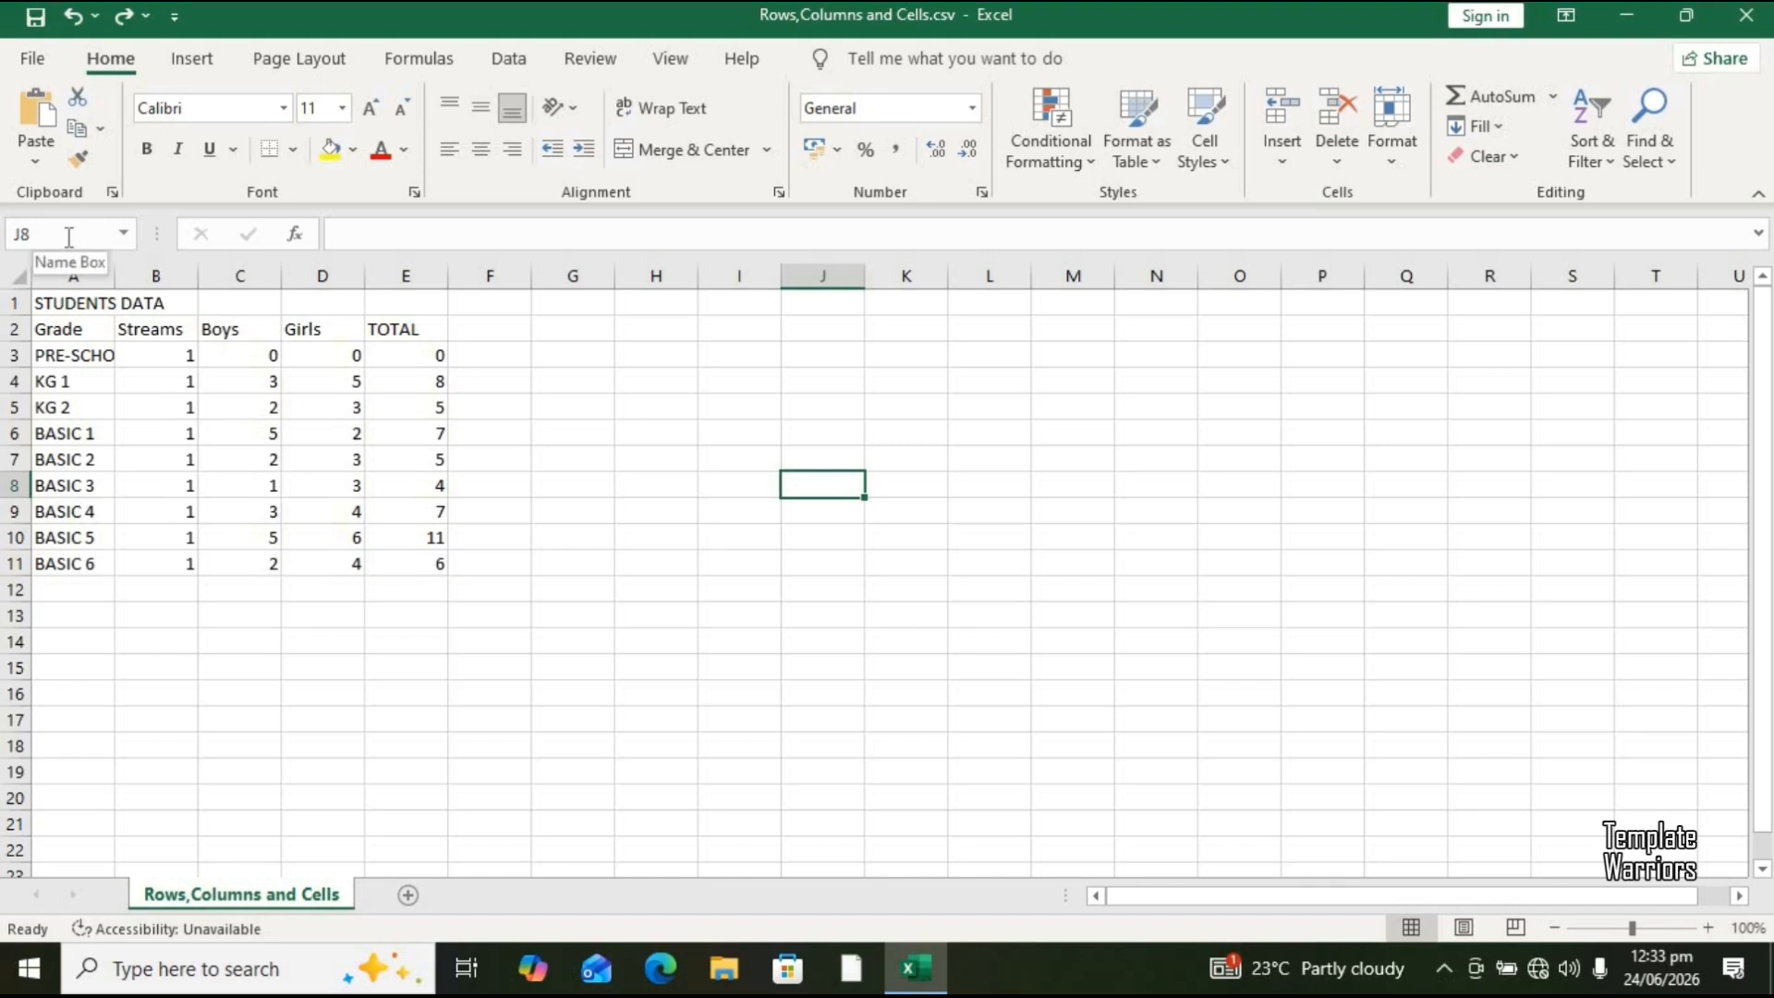
{"action": "left_click", "coordinate": [62, 356]}
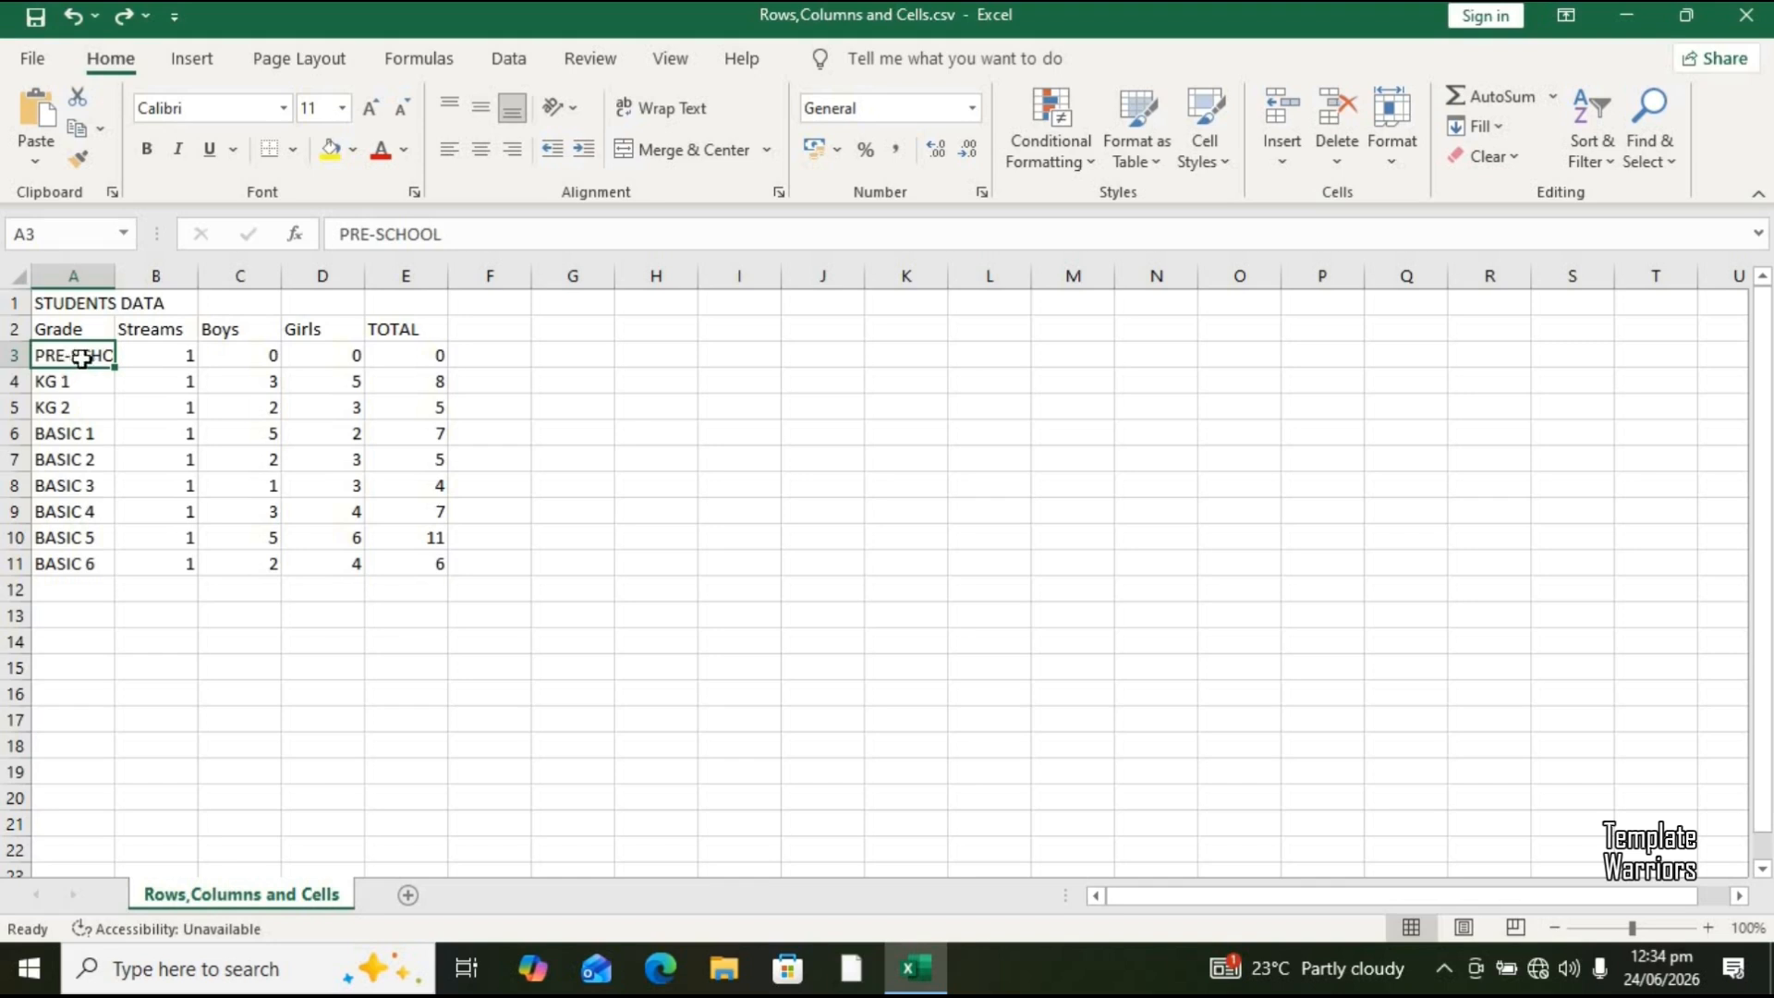
{"action": "left_click_drag", "start_coordinate": [455, 221], "coordinate": [338, 241]}
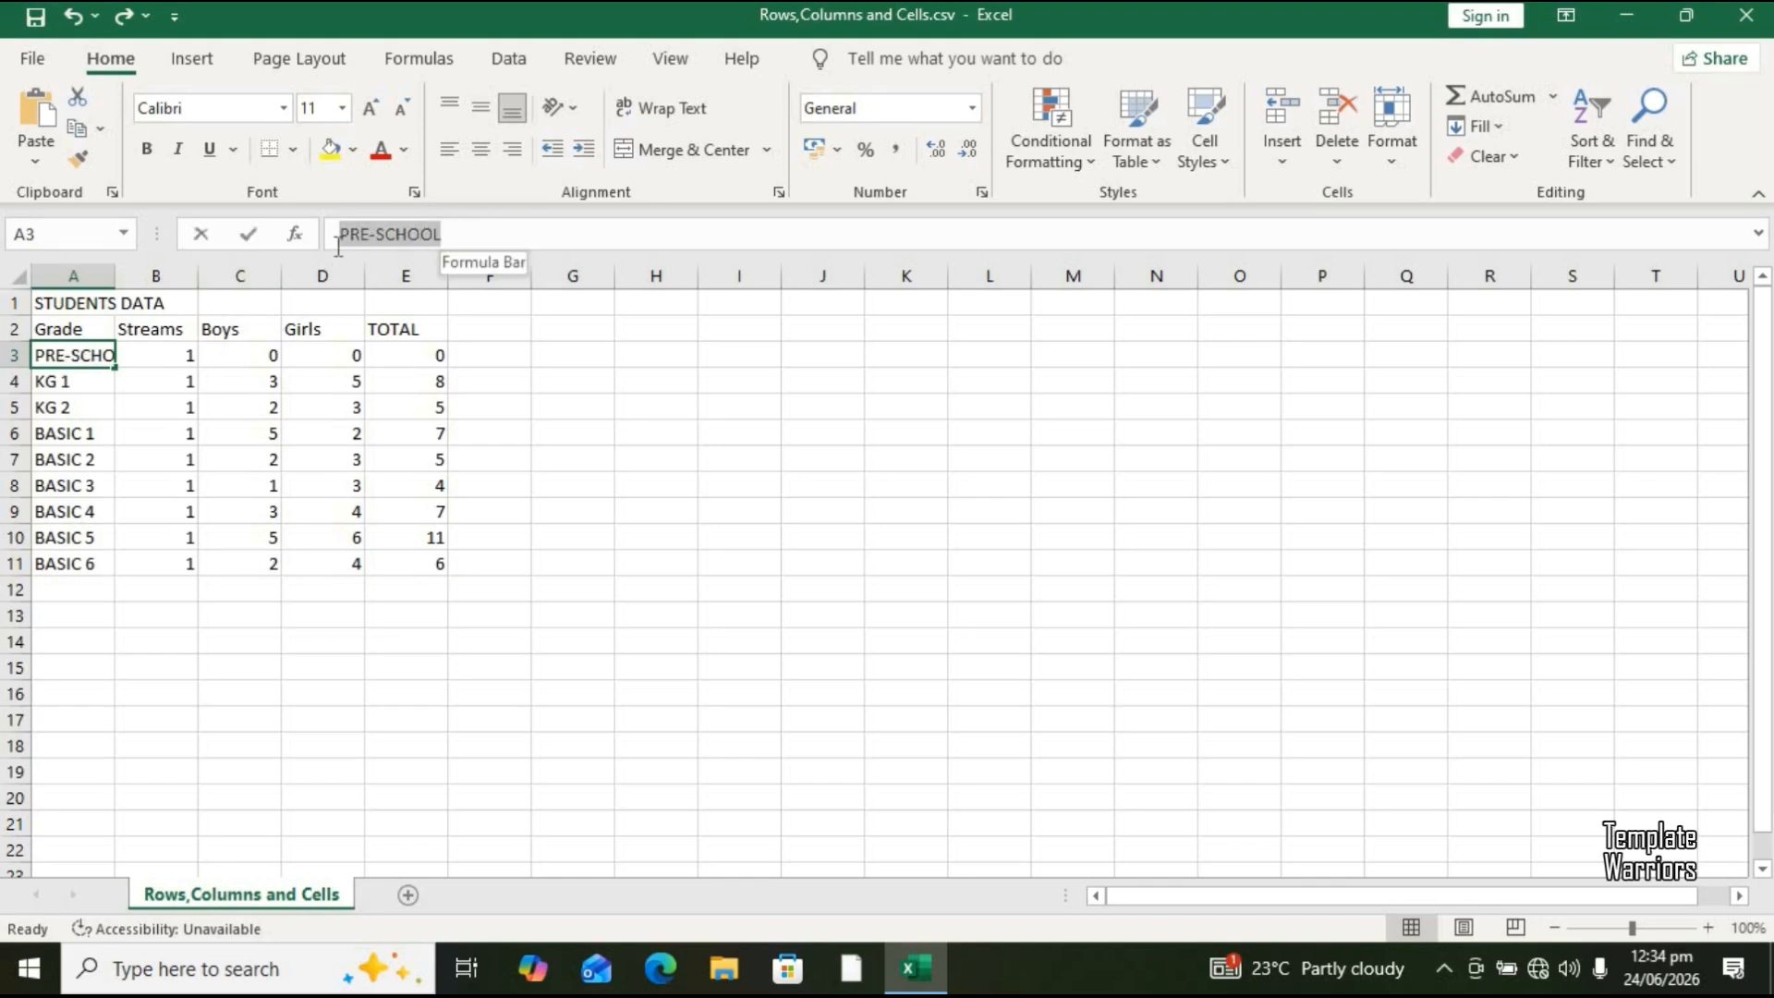
{"action": "left_click", "coordinate": [443, 238]}
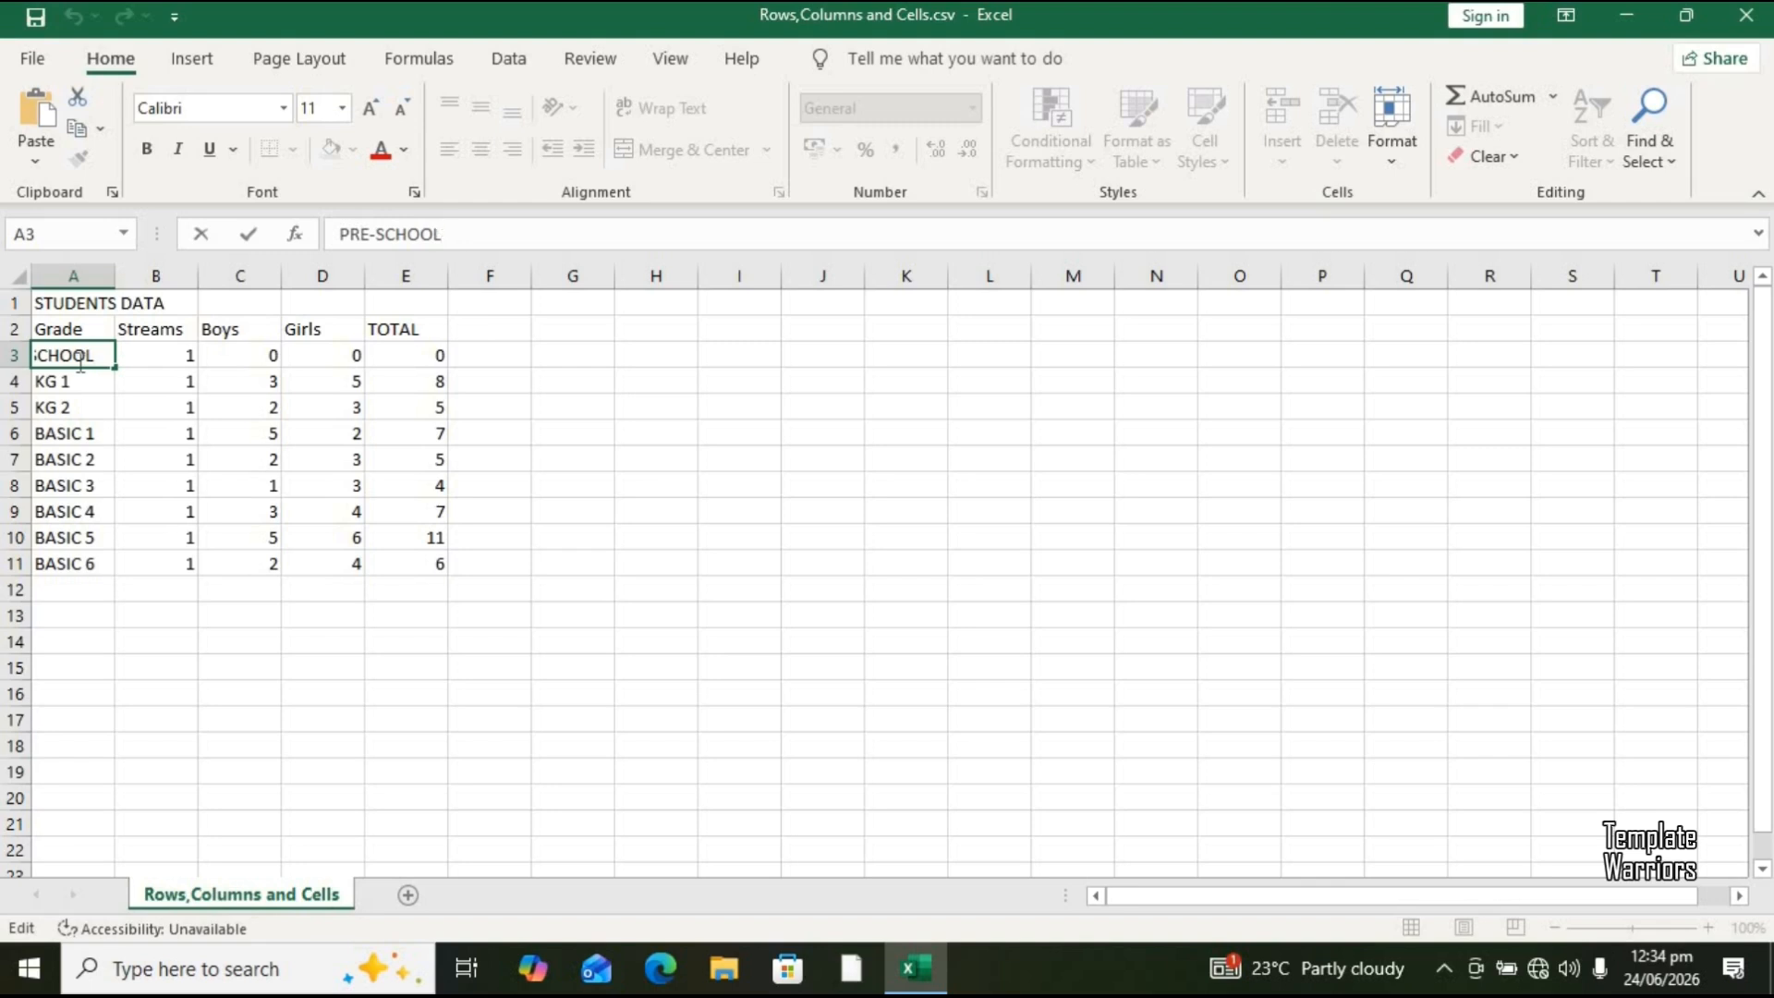
{"action": "left_click", "coordinate": [101, 408]}
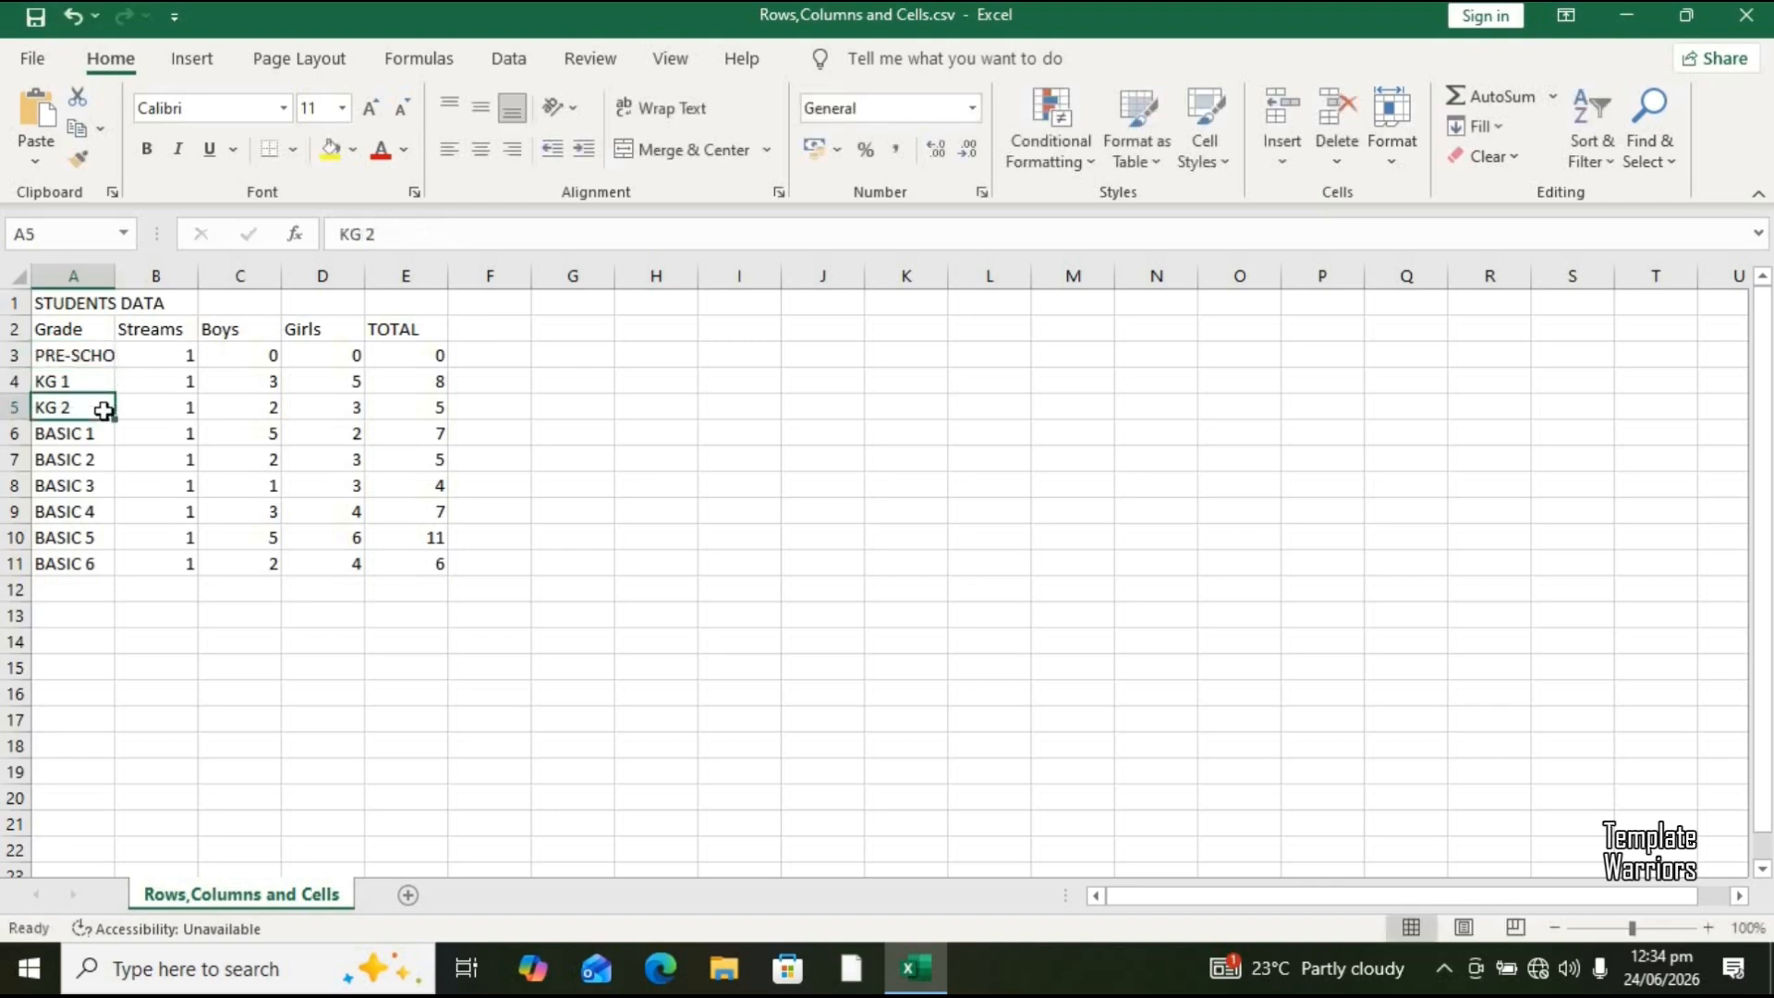
{"action": "left_click", "coordinate": [102, 361]}
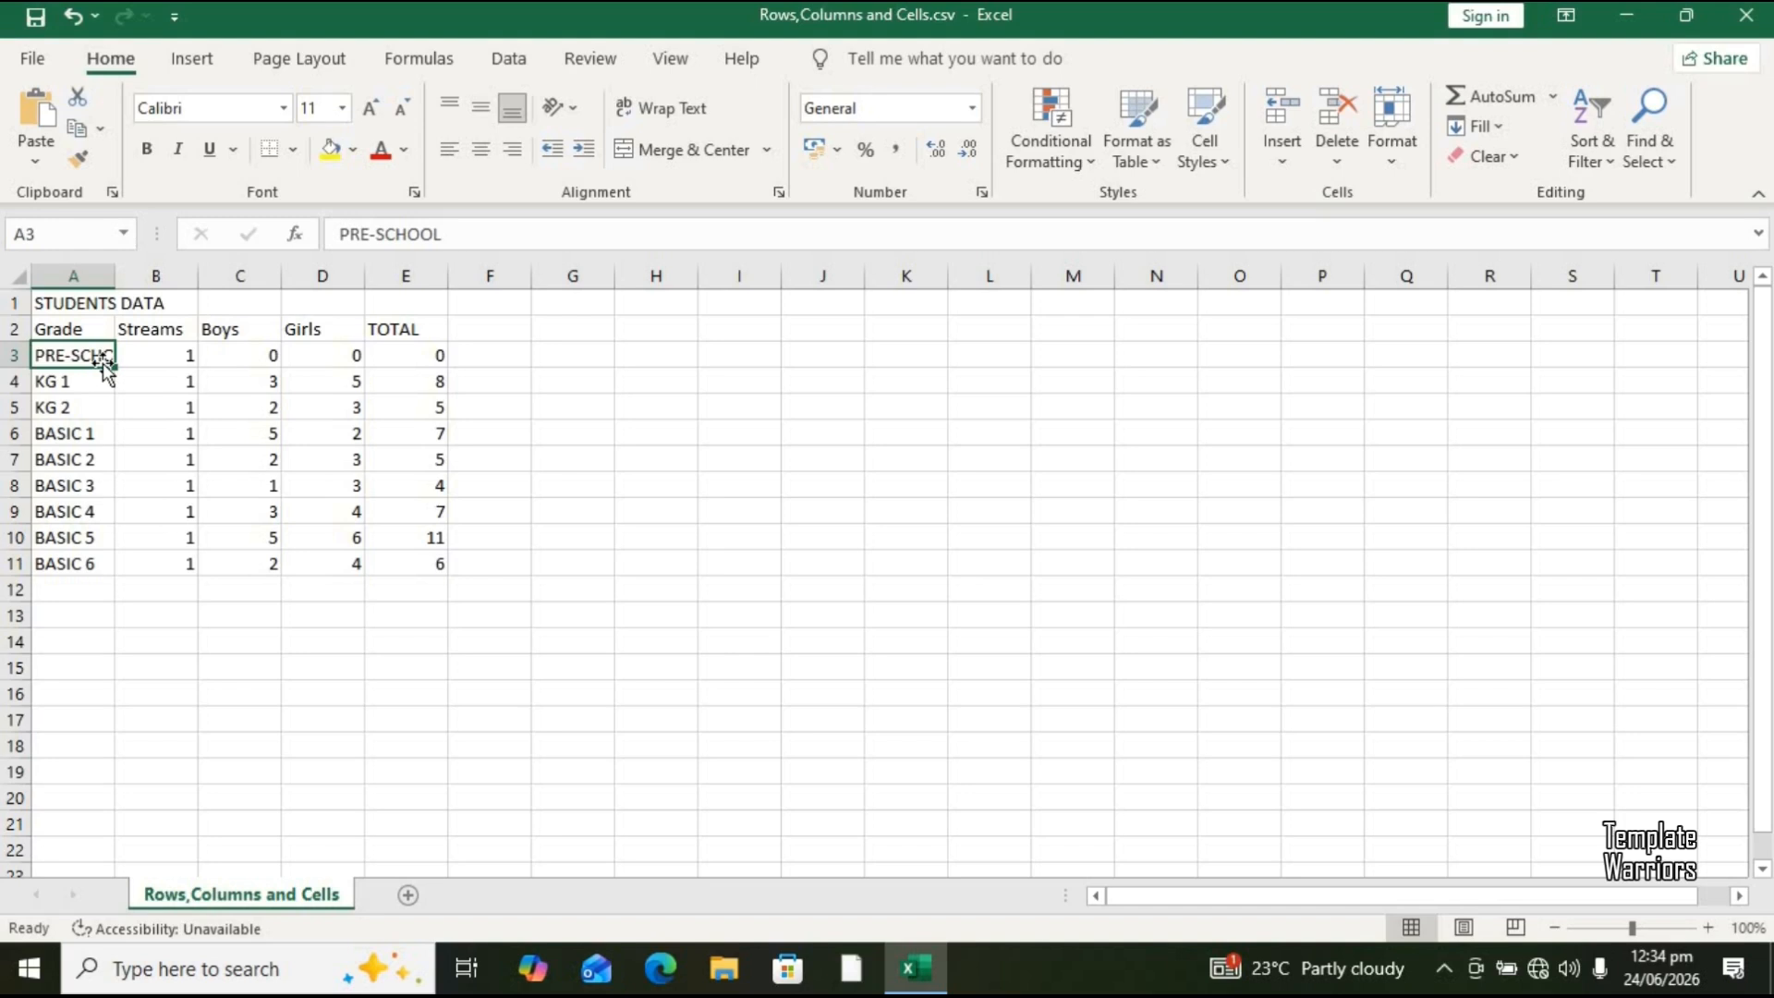
Step: Widen column A to fit the grade names, then undo the width change
{"action": "left_click", "coordinate": [75, 269]}
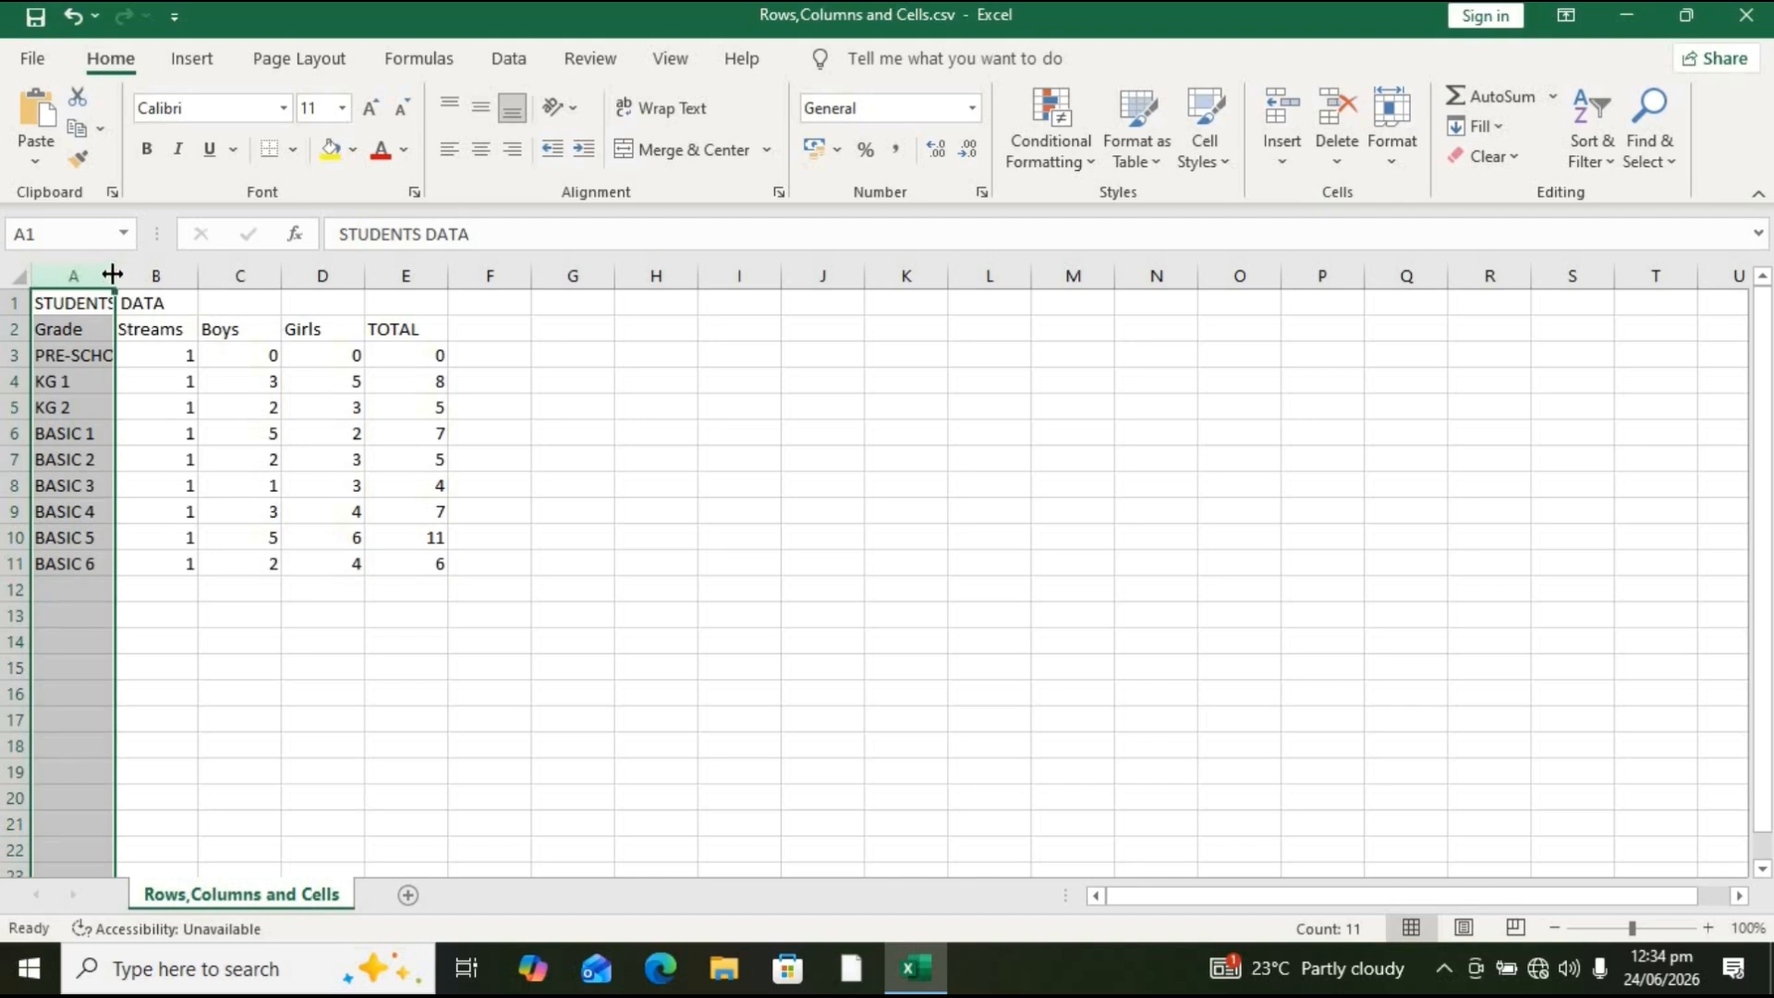
{"action": "left_click_drag", "start_coordinate": [112, 274], "coordinate": [148, 274]}
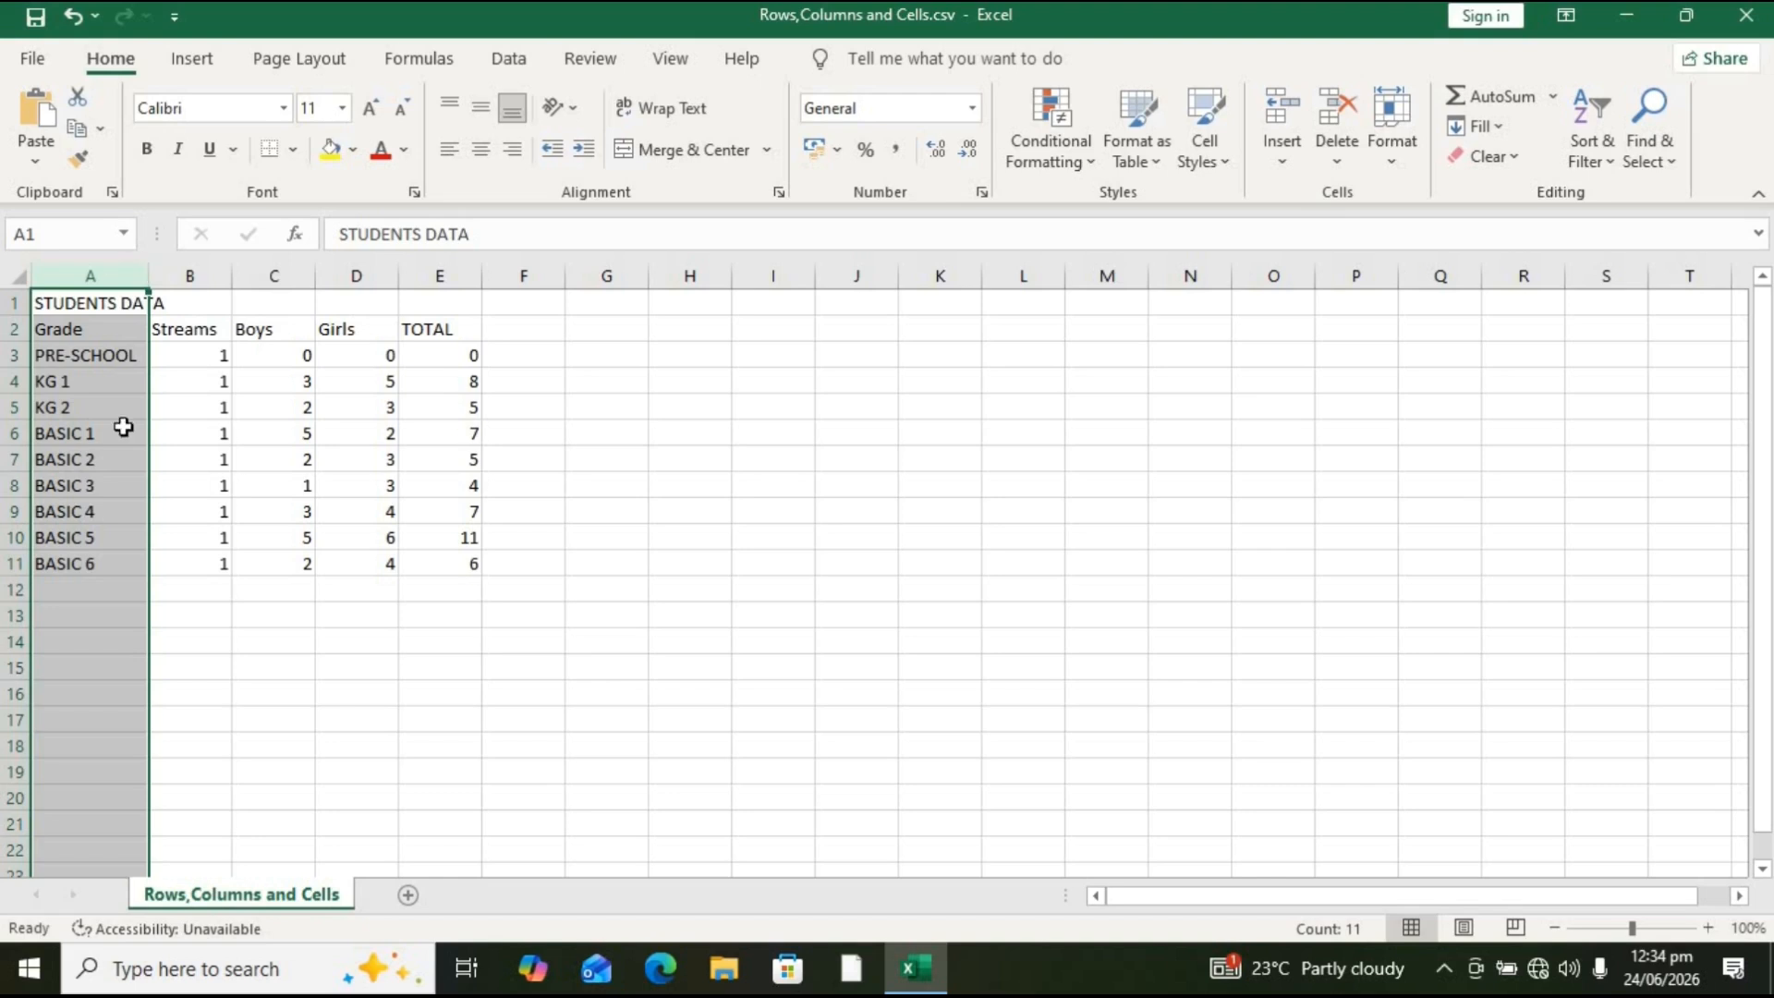
{"action": "key", "text": "ctrl+z"}
{"action": "key", "text": "ctrl+z"}
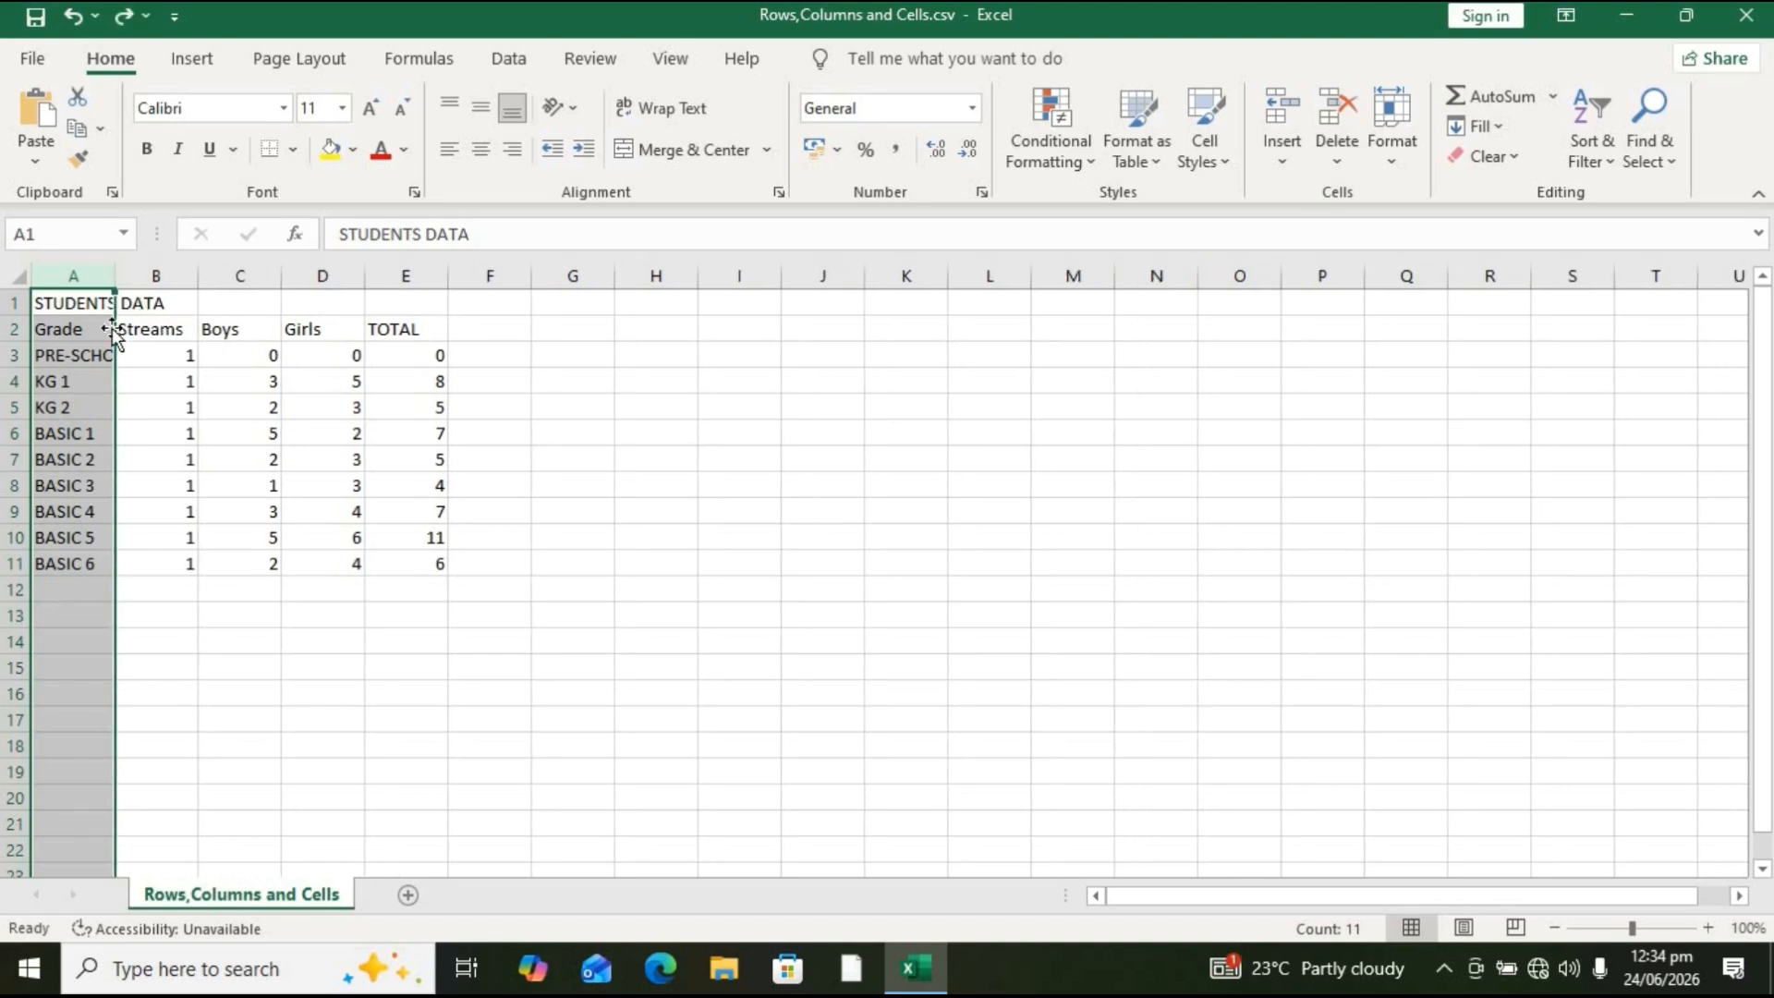
Step: Autofit column A to fit its longest grade entry, then select cells around the table to show their references
{"action": "double_click", "coordinate": [111, 278]}
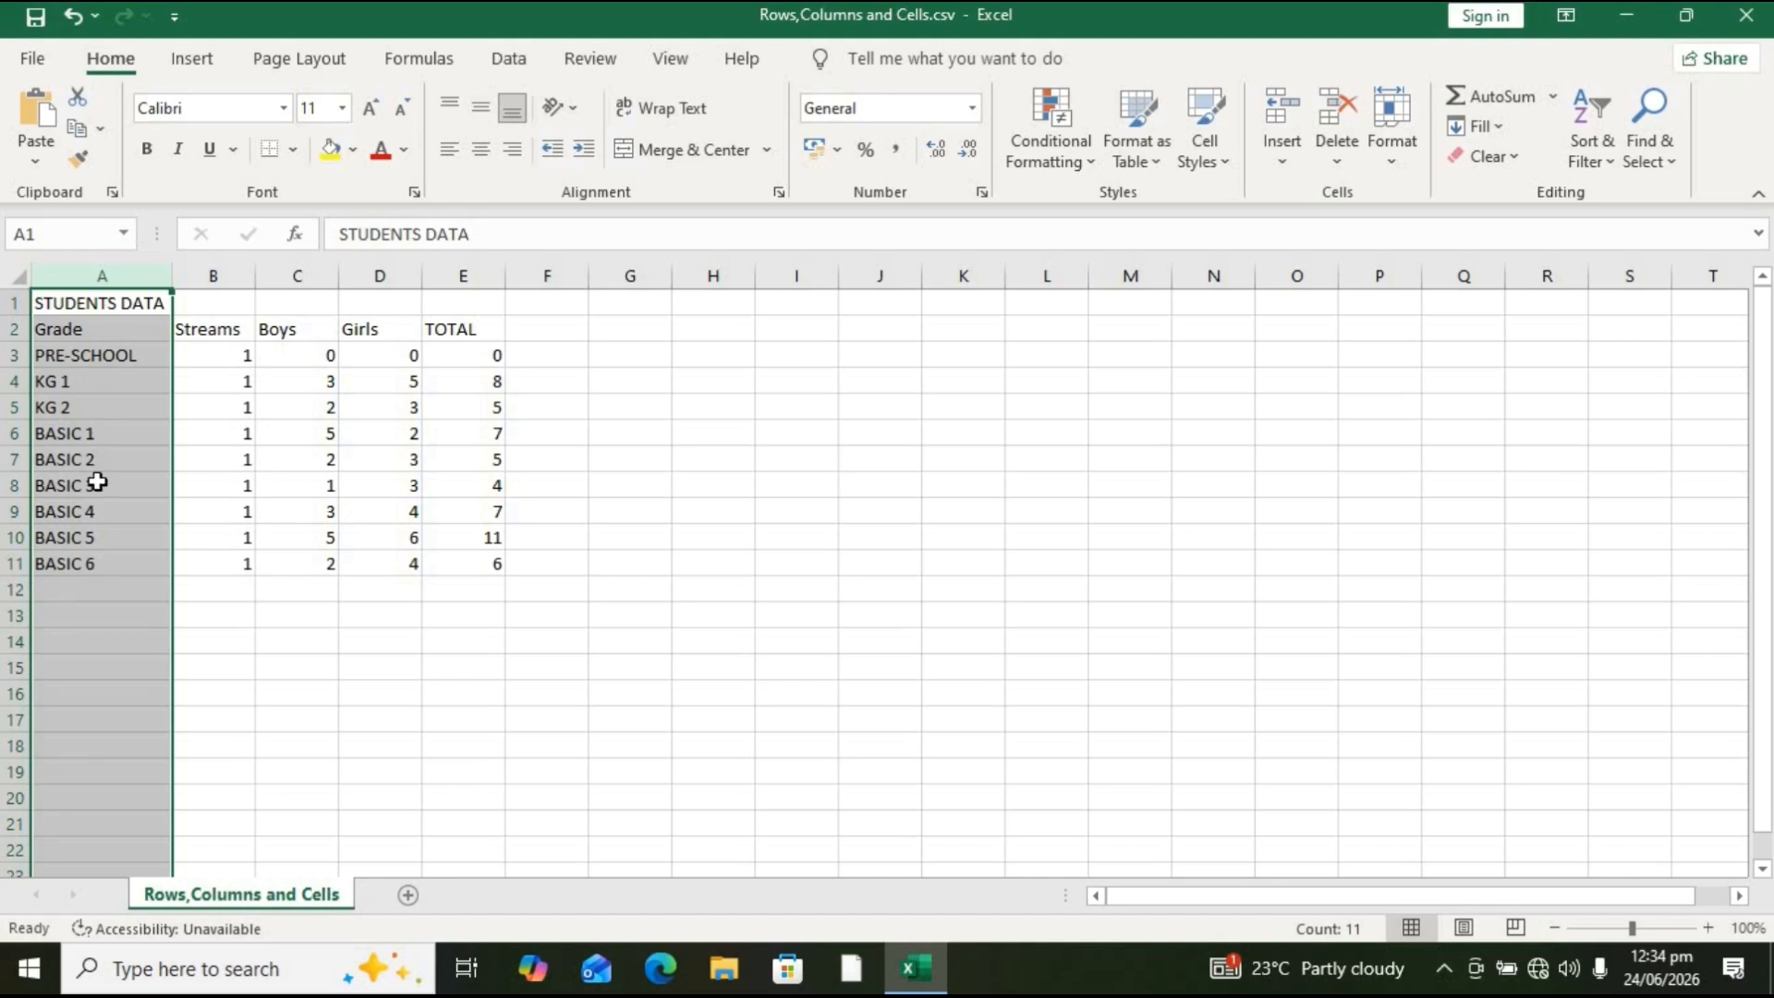
{"action": "left_click", "coordinate": [97, 414]}
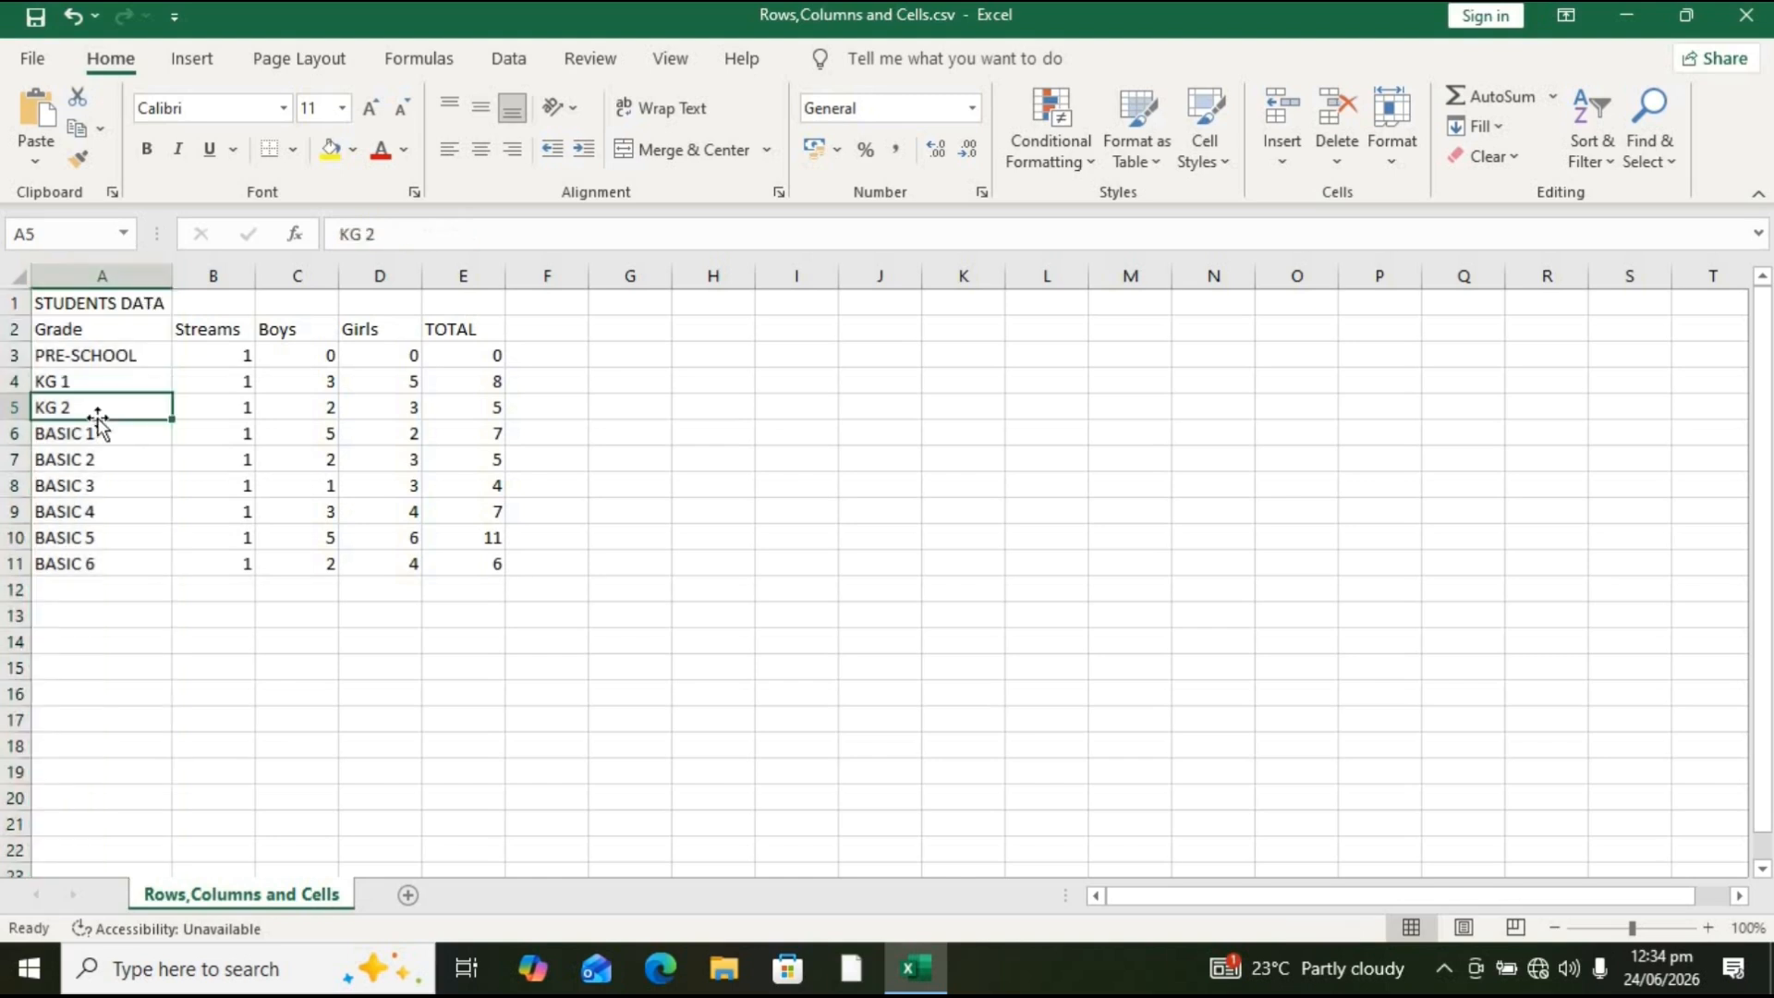
{"action": "left_click", "coordinate": [125, 357]}
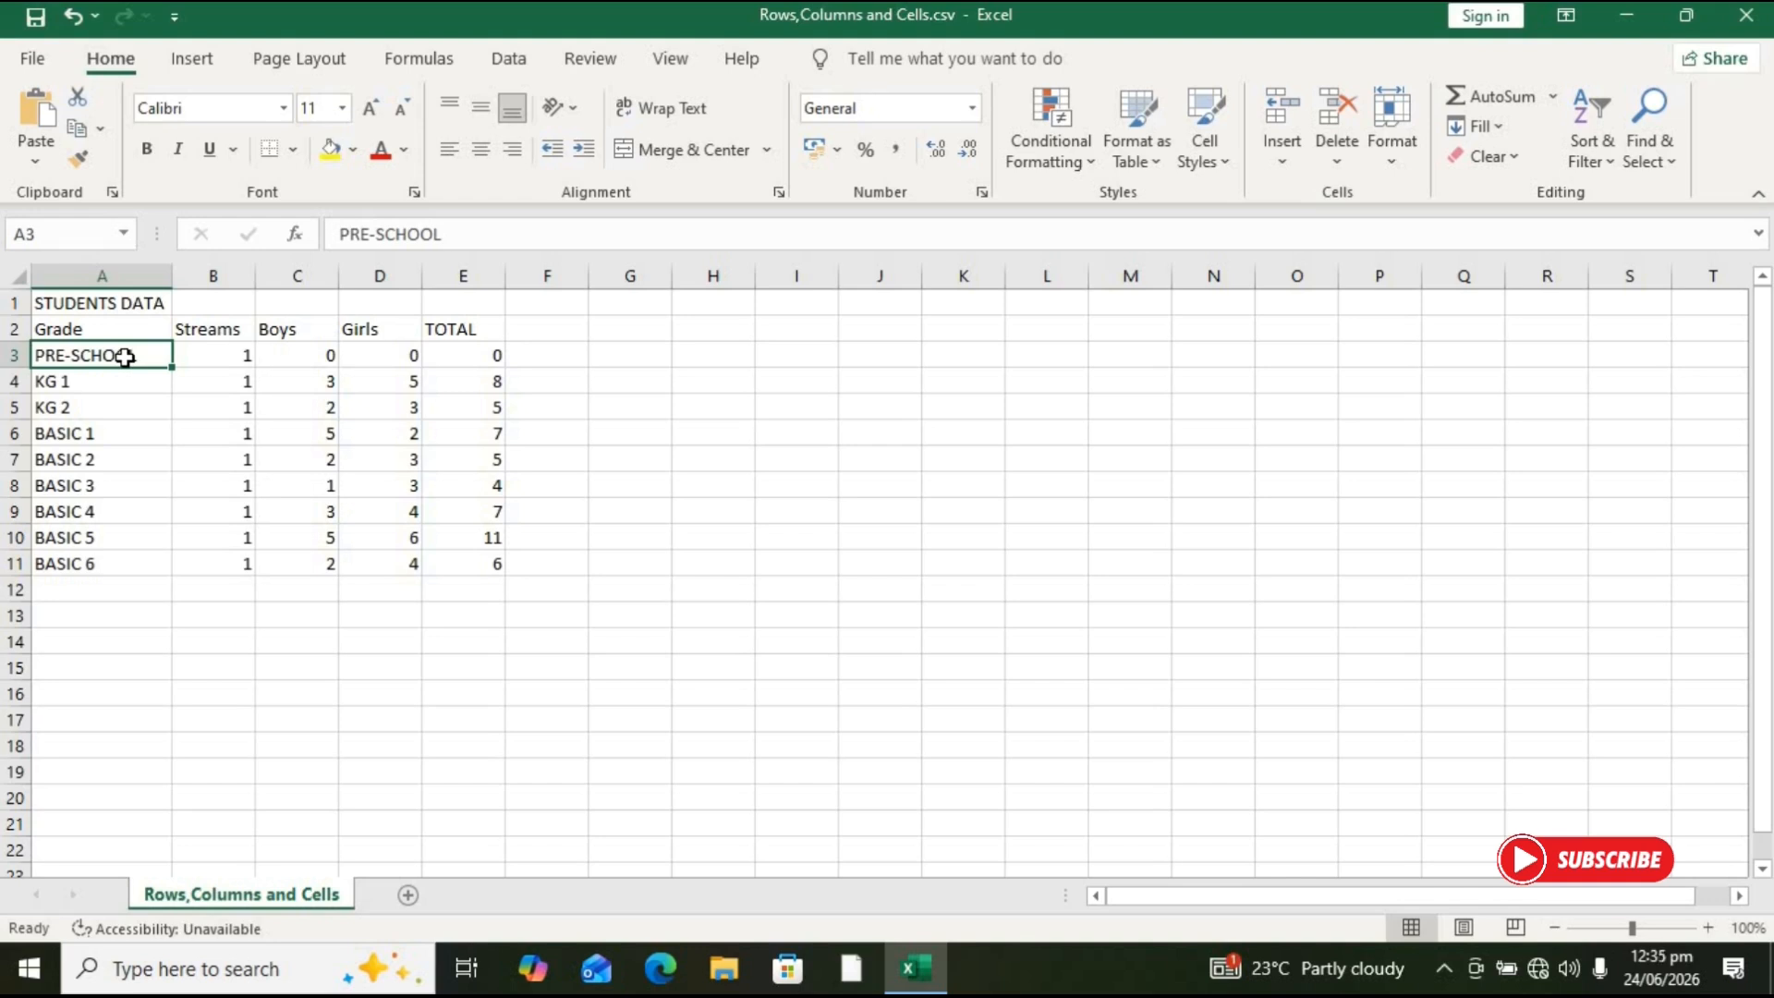
{"action": "left_click", "coordinate": [130, 304]}
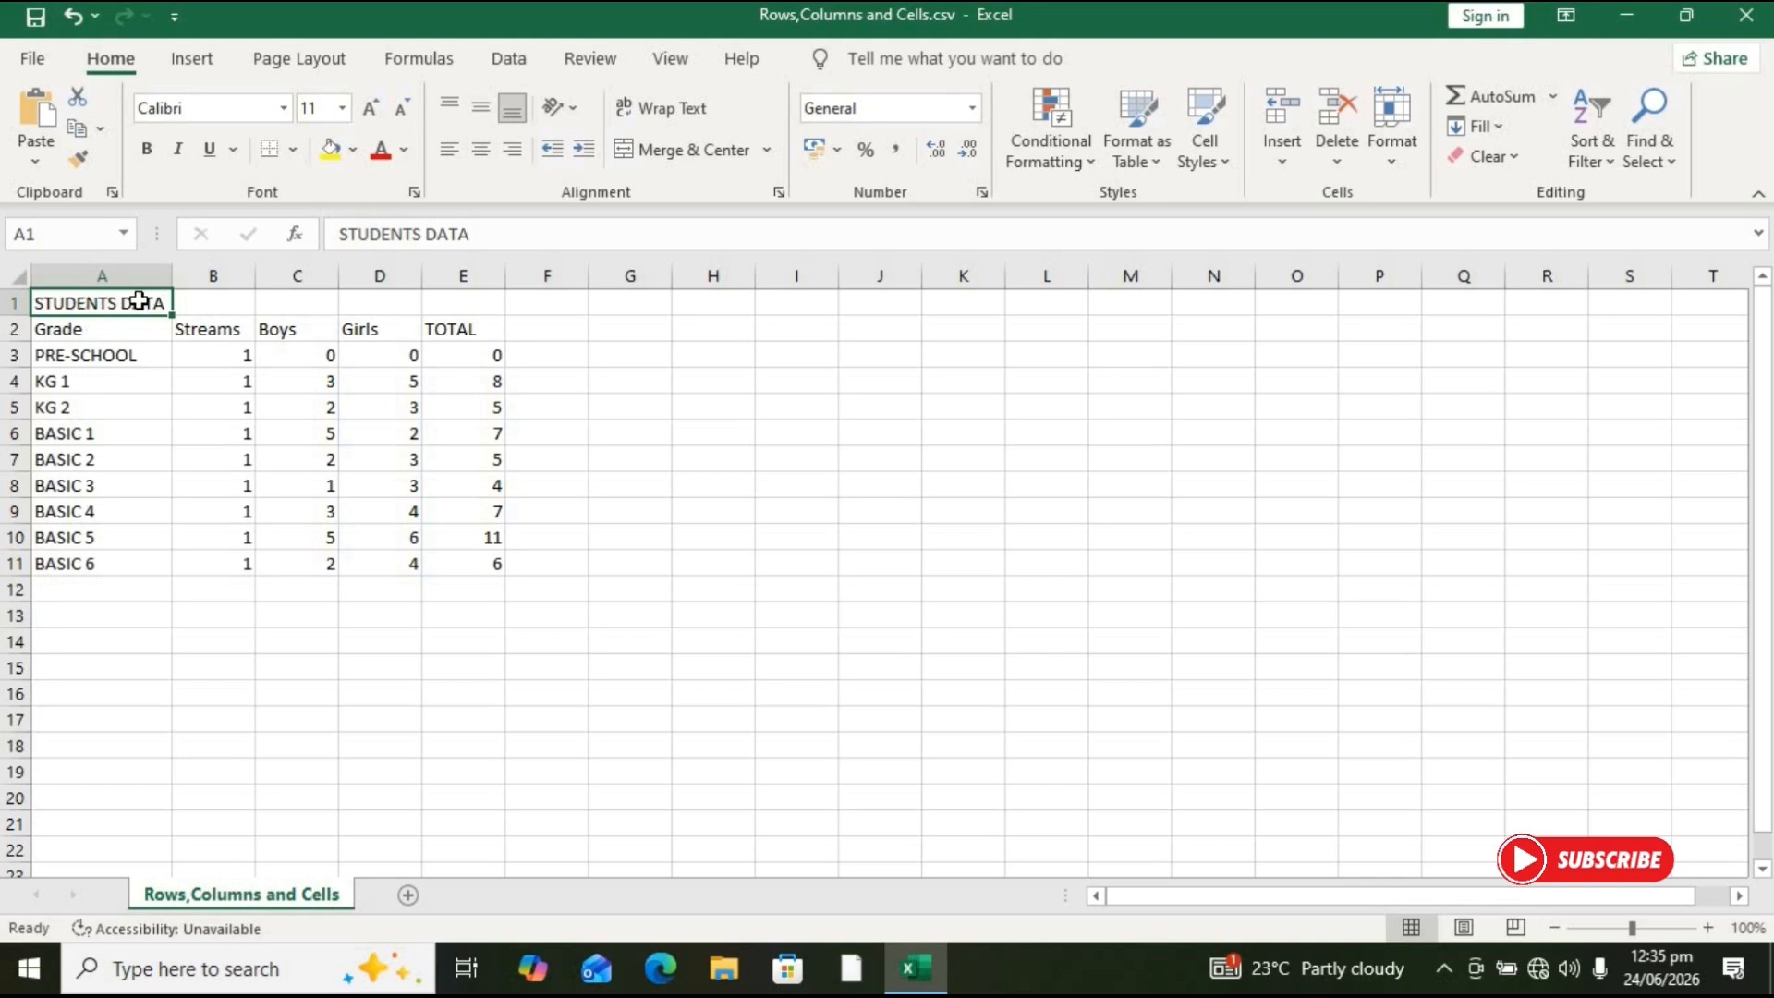
{"action": "left_click", "coordinate": [263, 532]}
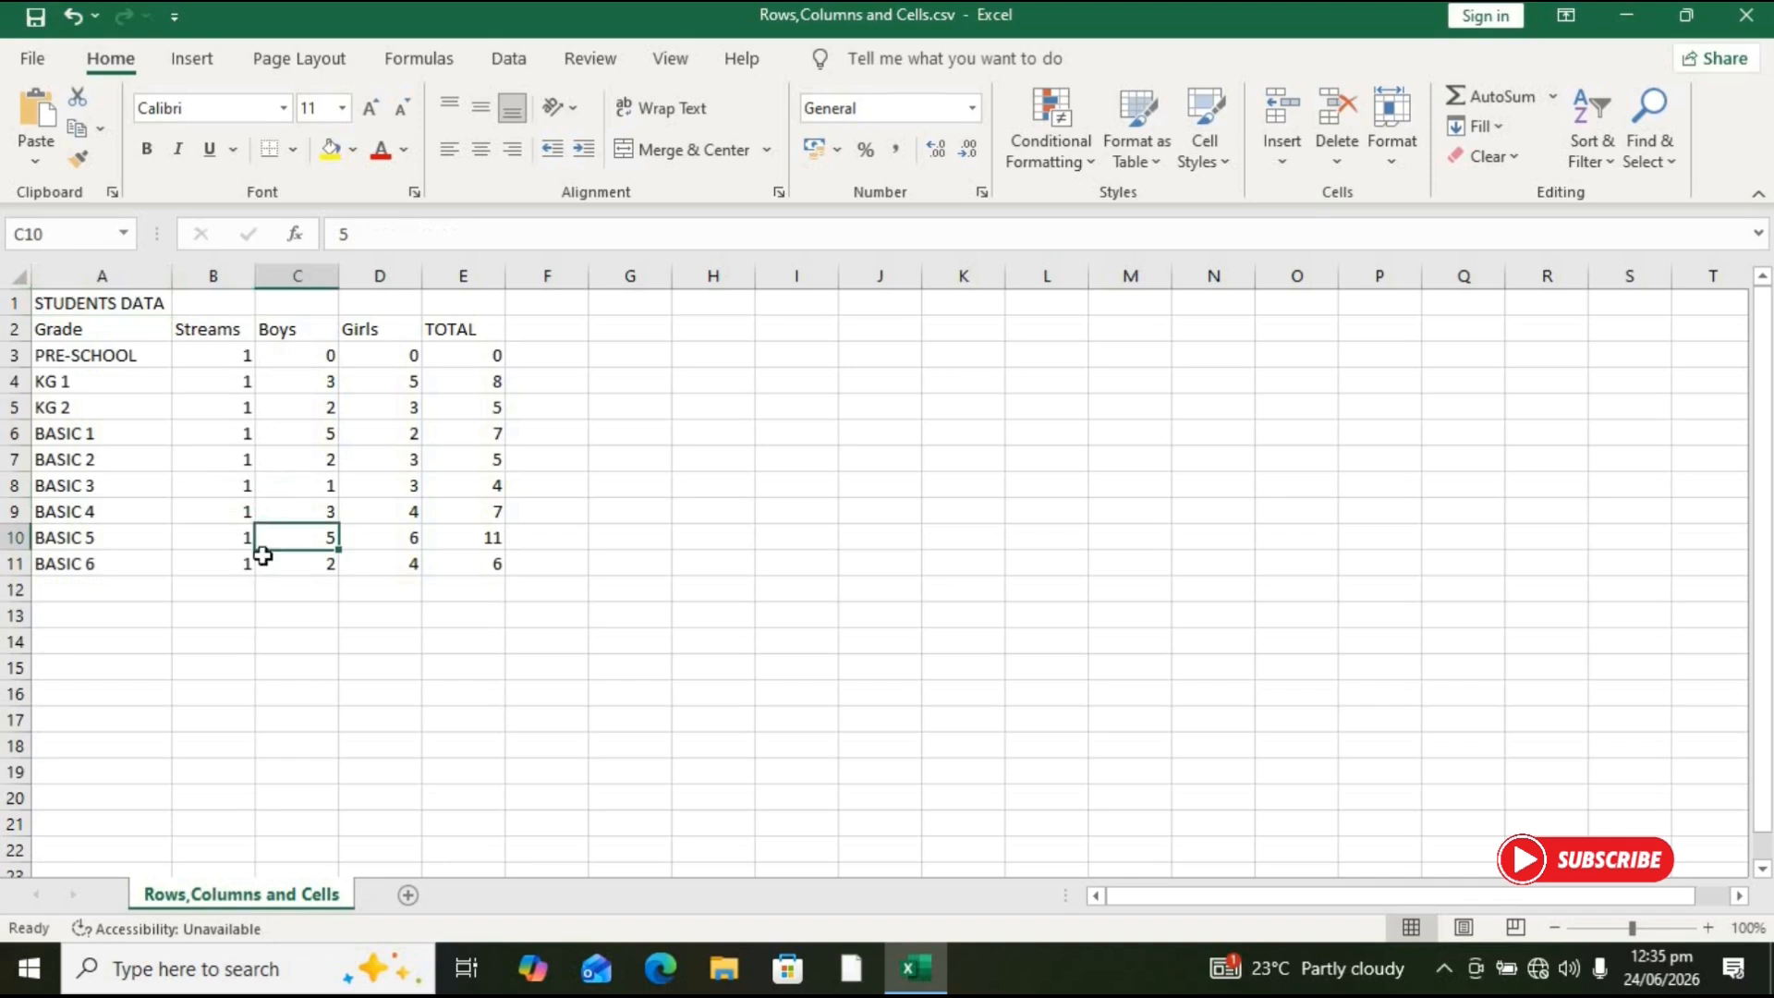
{"action": "left_click", "coordinate": [256, 599]}
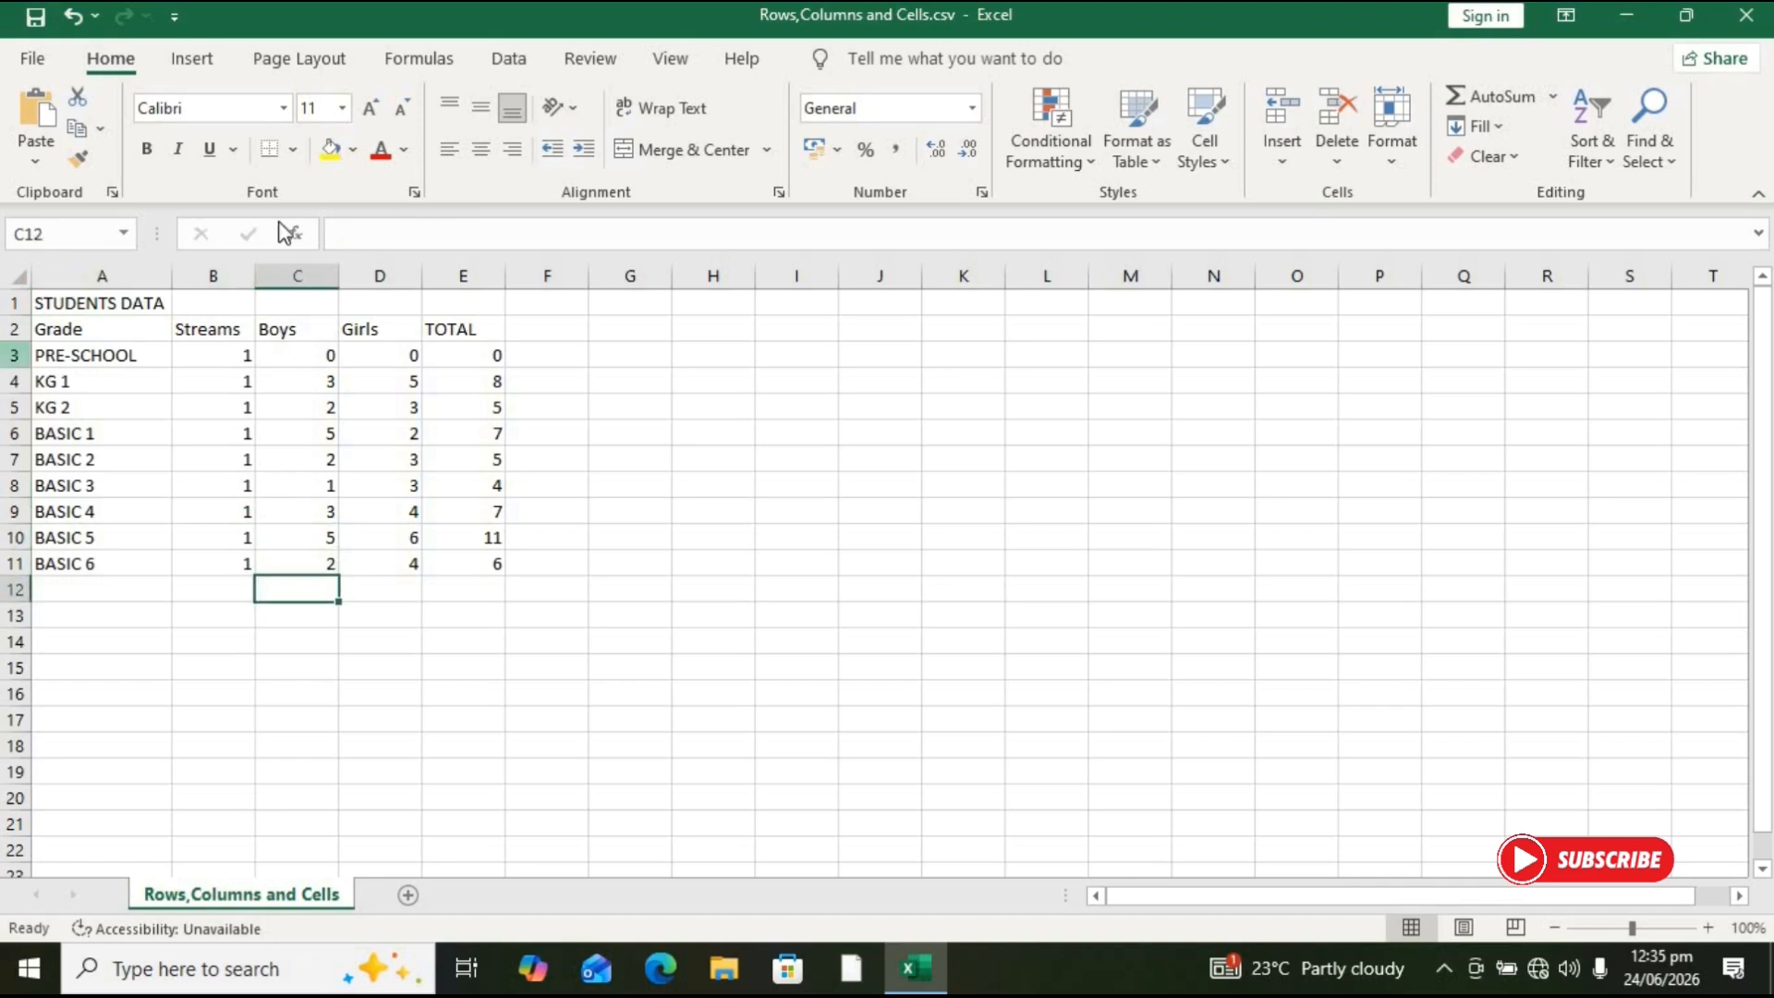
{"action": "left_click", "coordinate": [122, 305]}
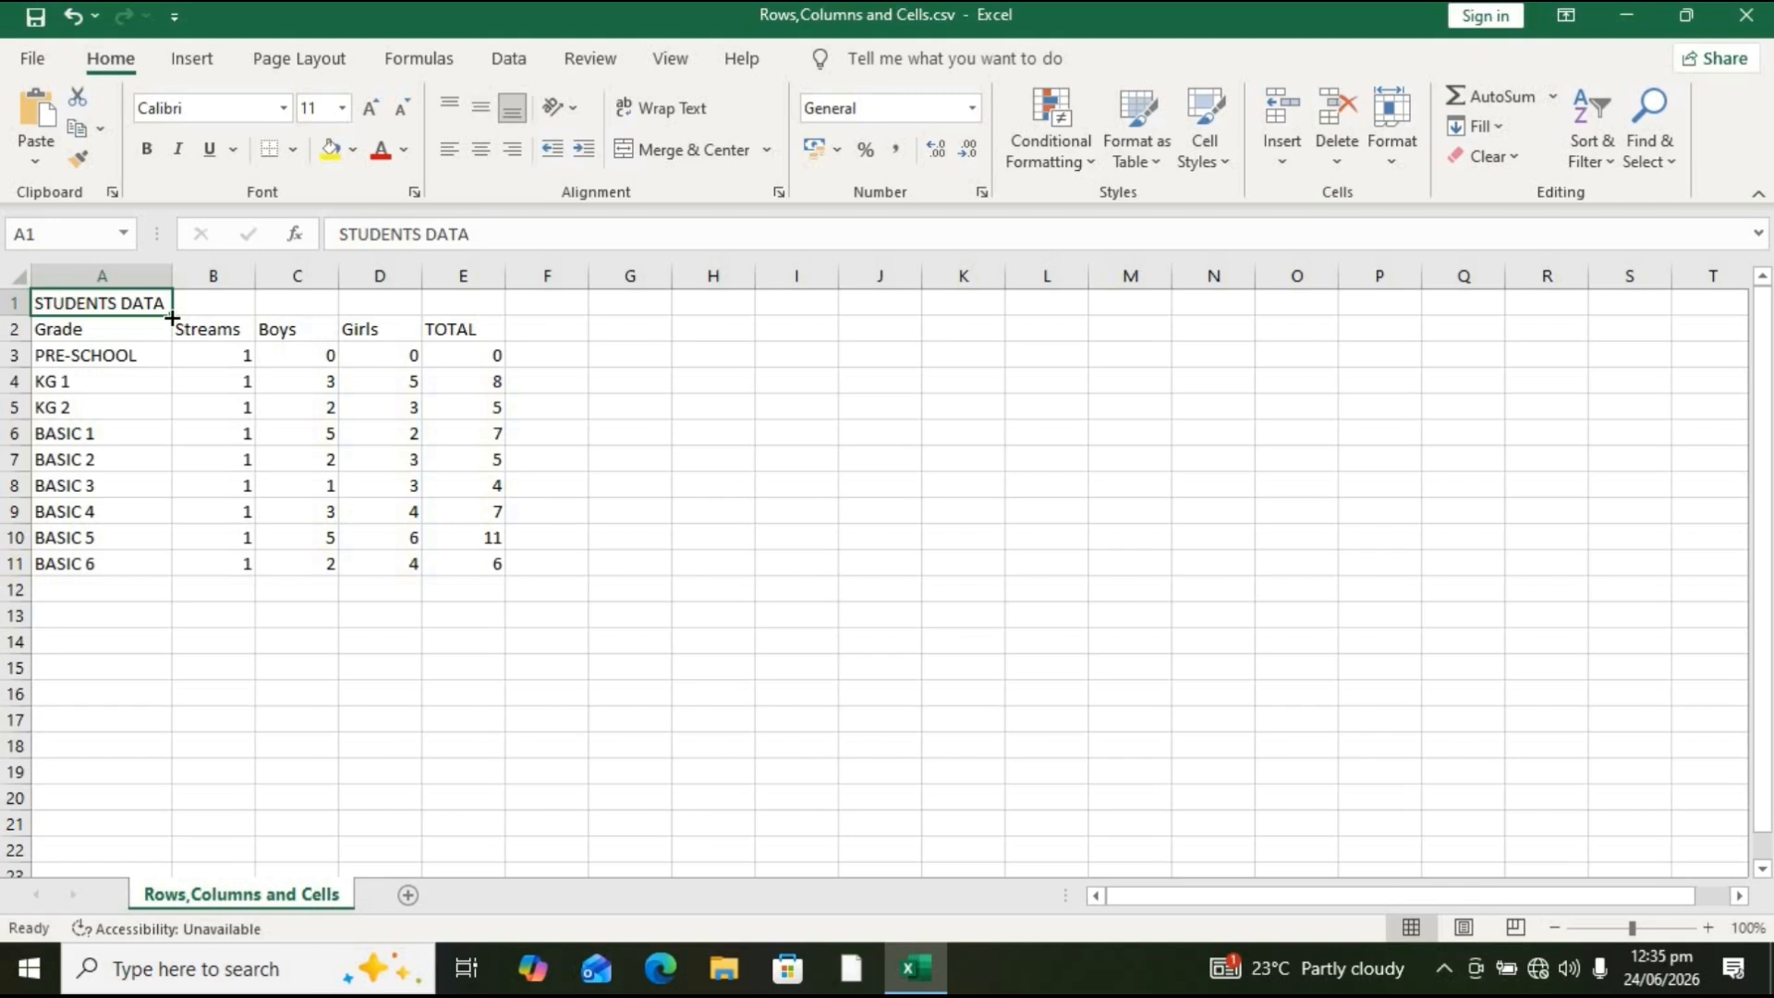
Step: Select cells A1 to E1, merge them with Merge Cells, and undo the merge
{"action": "left_click_drag", "start_coordinate": [153, 301], "coordinate": [462, 277]}
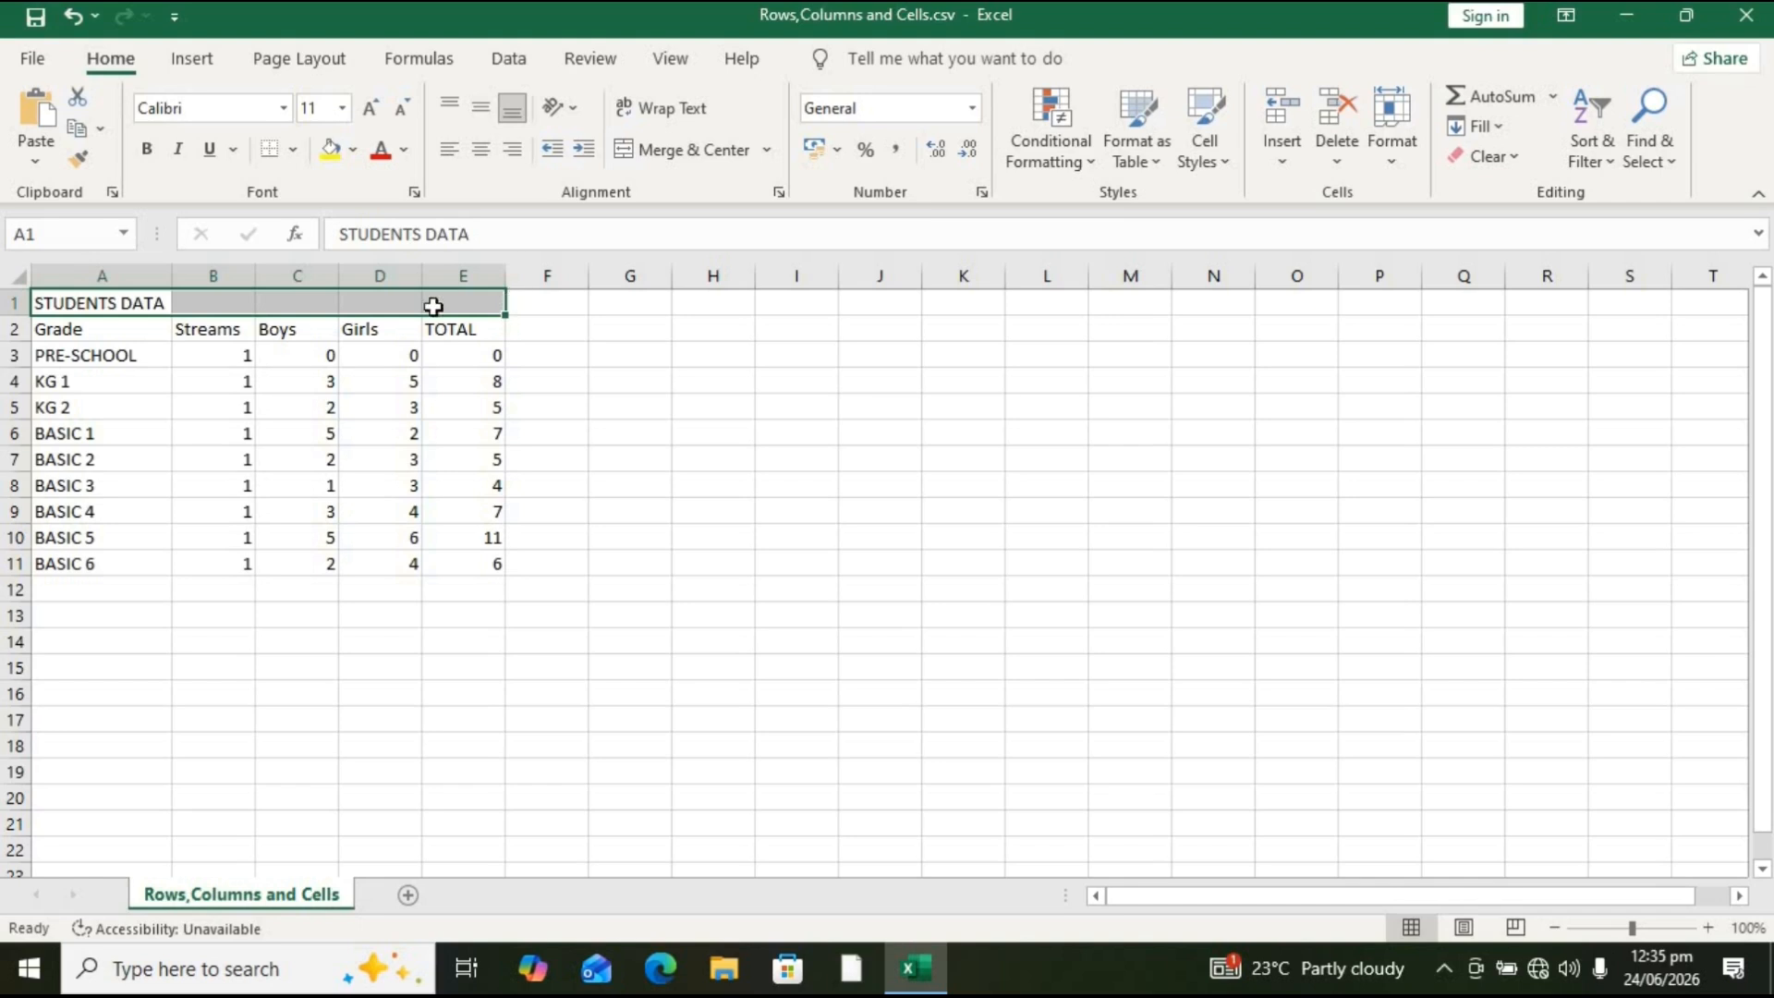
{"action": "left_click_drag", "start_coordinate": [488, 303], "coordinate": [711, 302]}
{"action": "left_click_drag", "start_coordinate": [96, 310], "coordinate": [497, 305]}
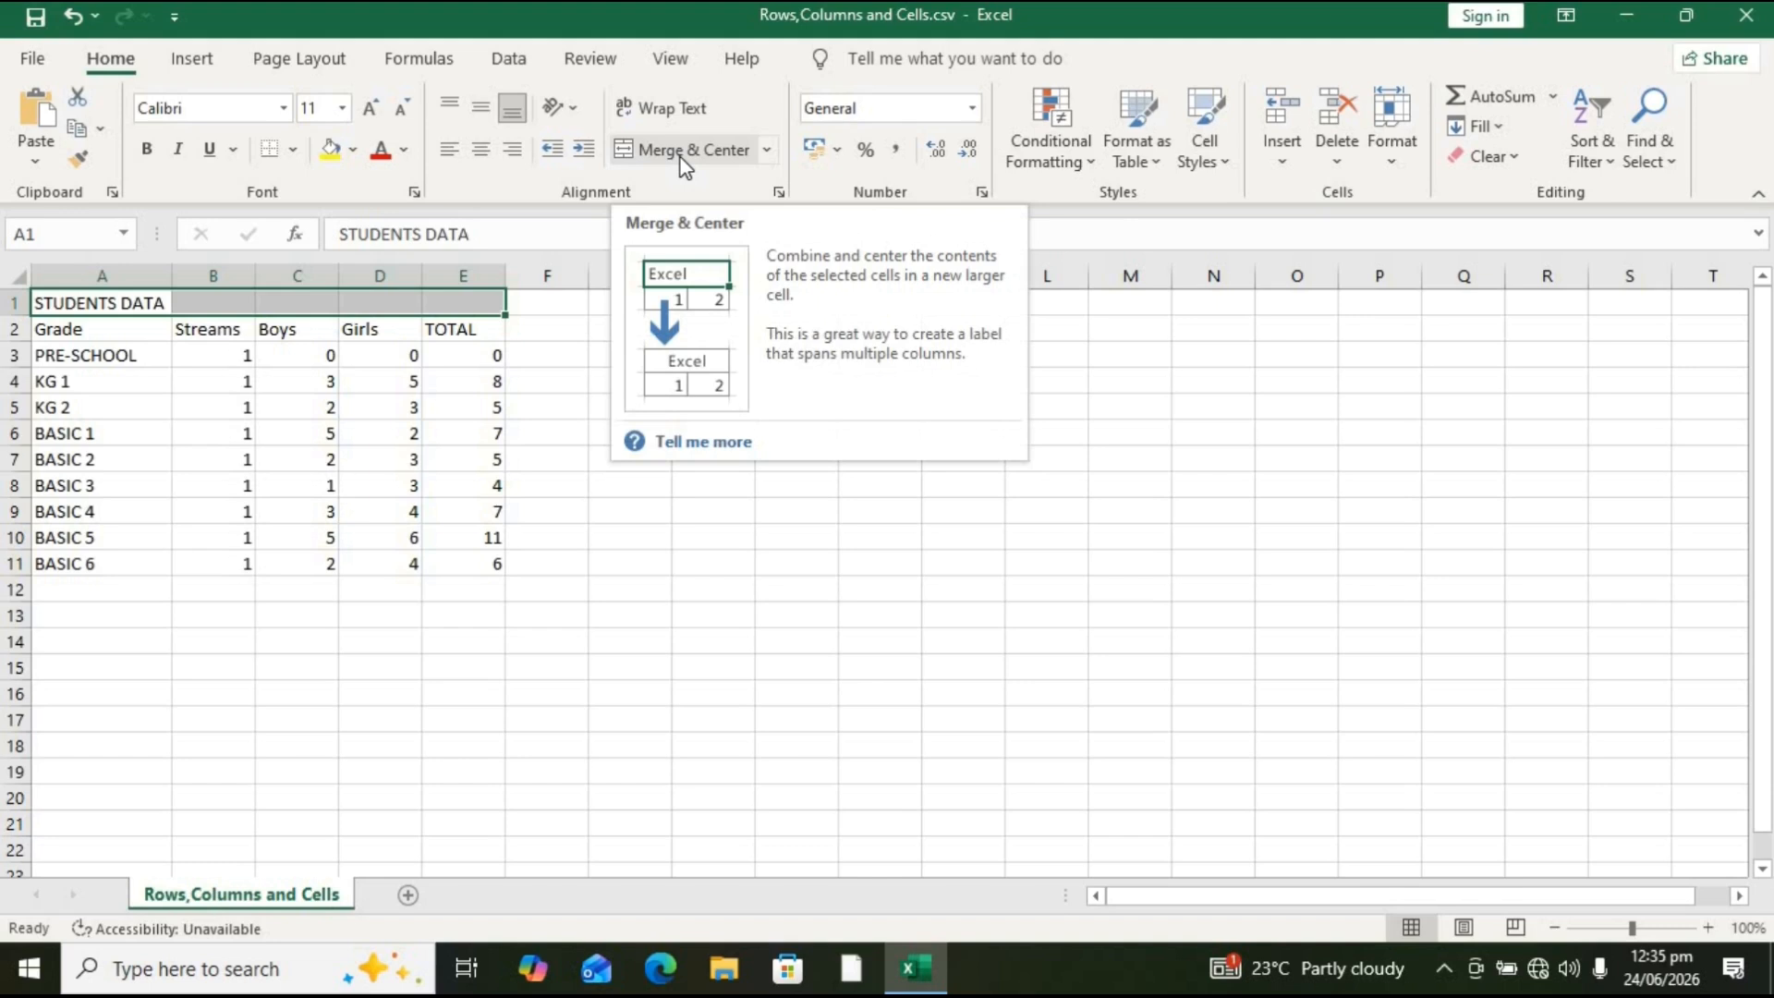
{"action": "left_click", "coordinate": [767, 150]}
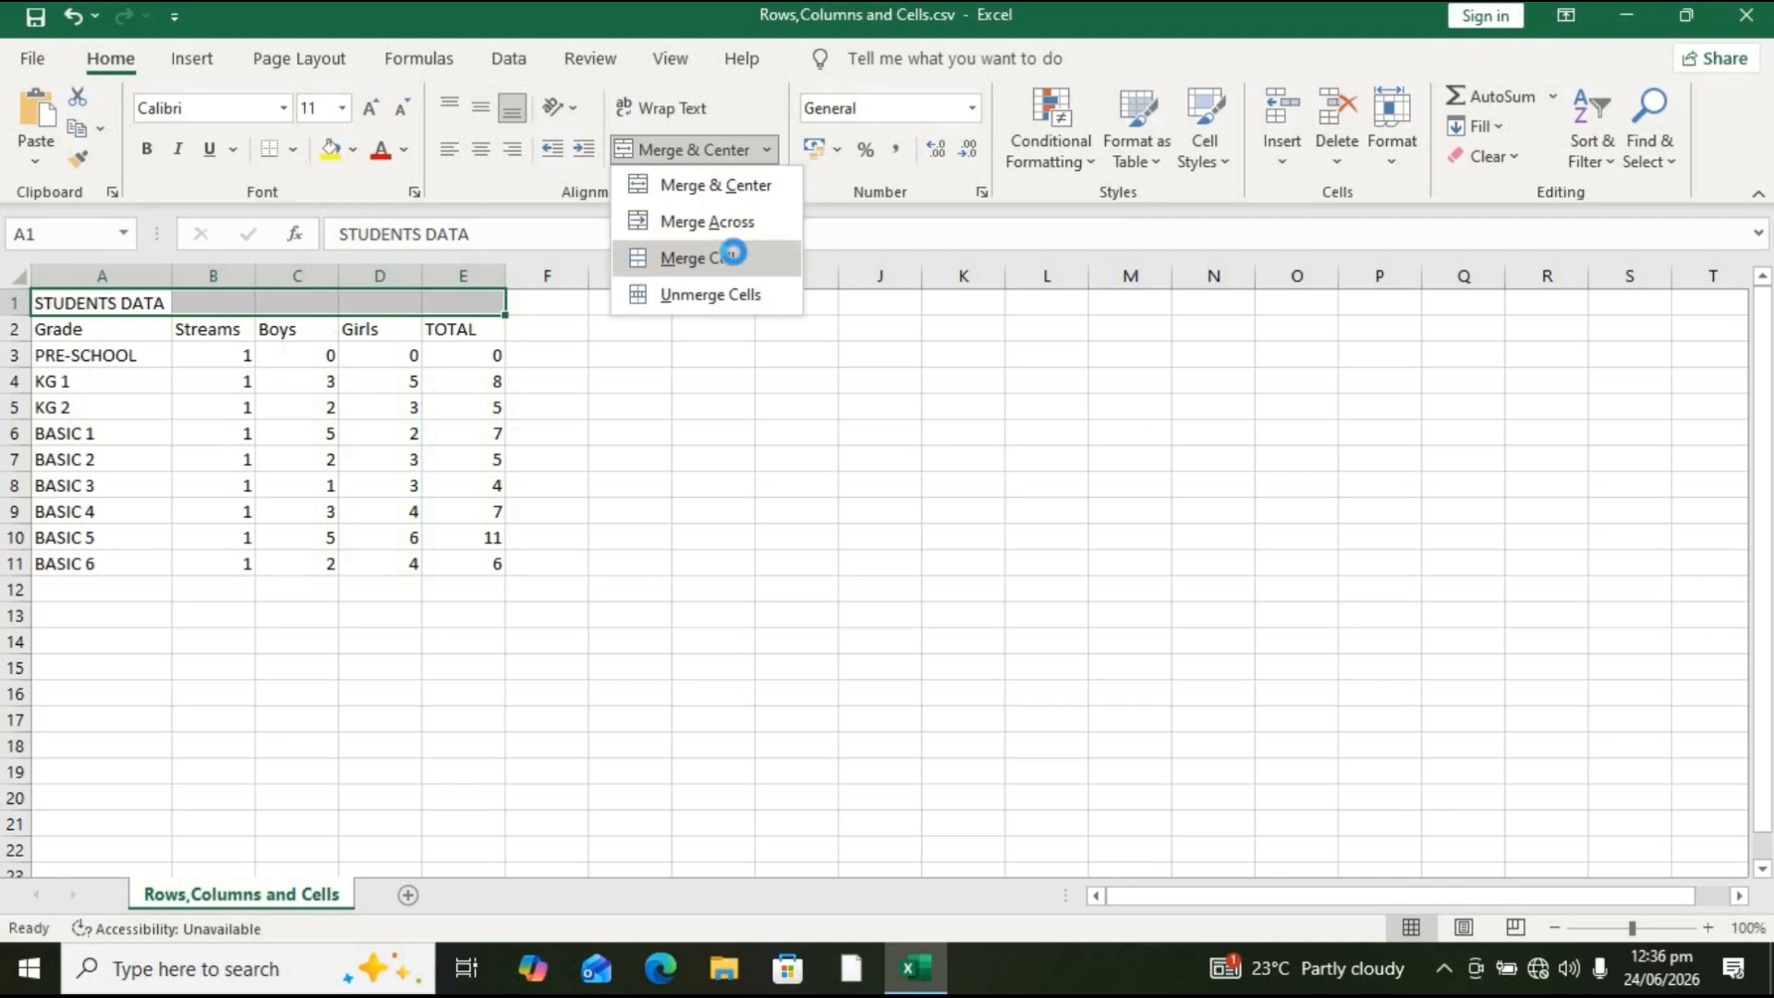
{"action": "left_click", "coordinate": [735, 258]}
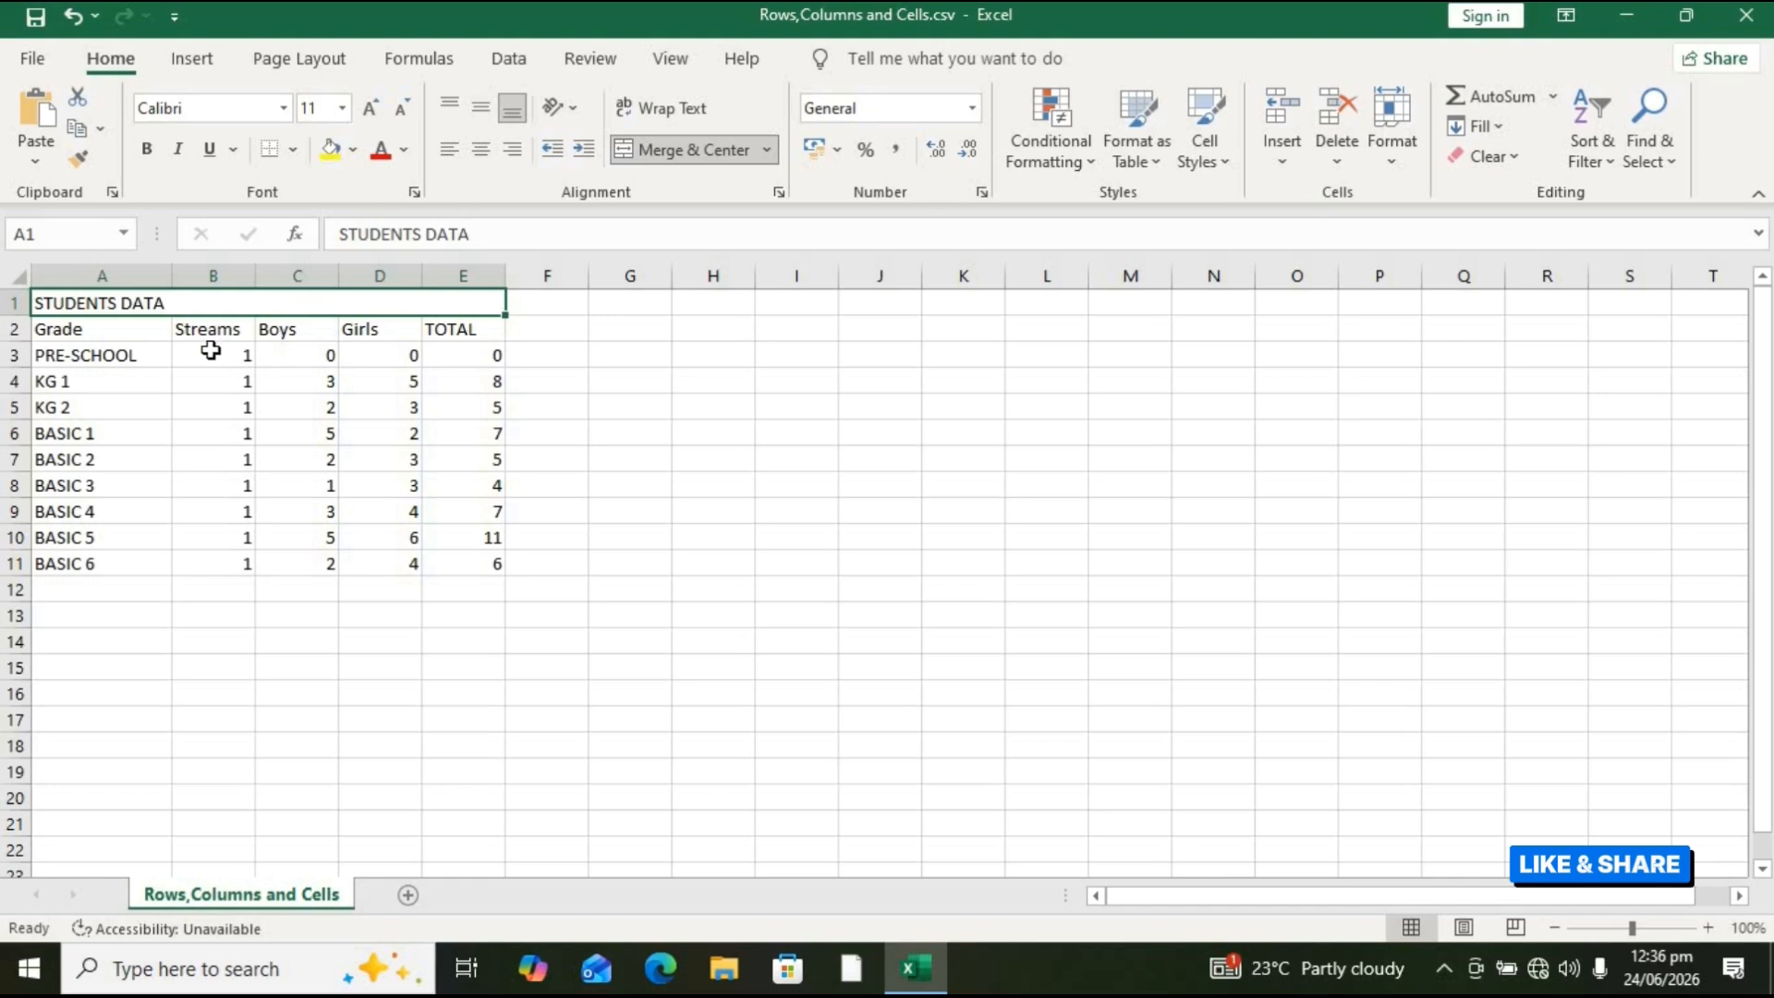
{"action": "key", "text": "ctrl+z"}
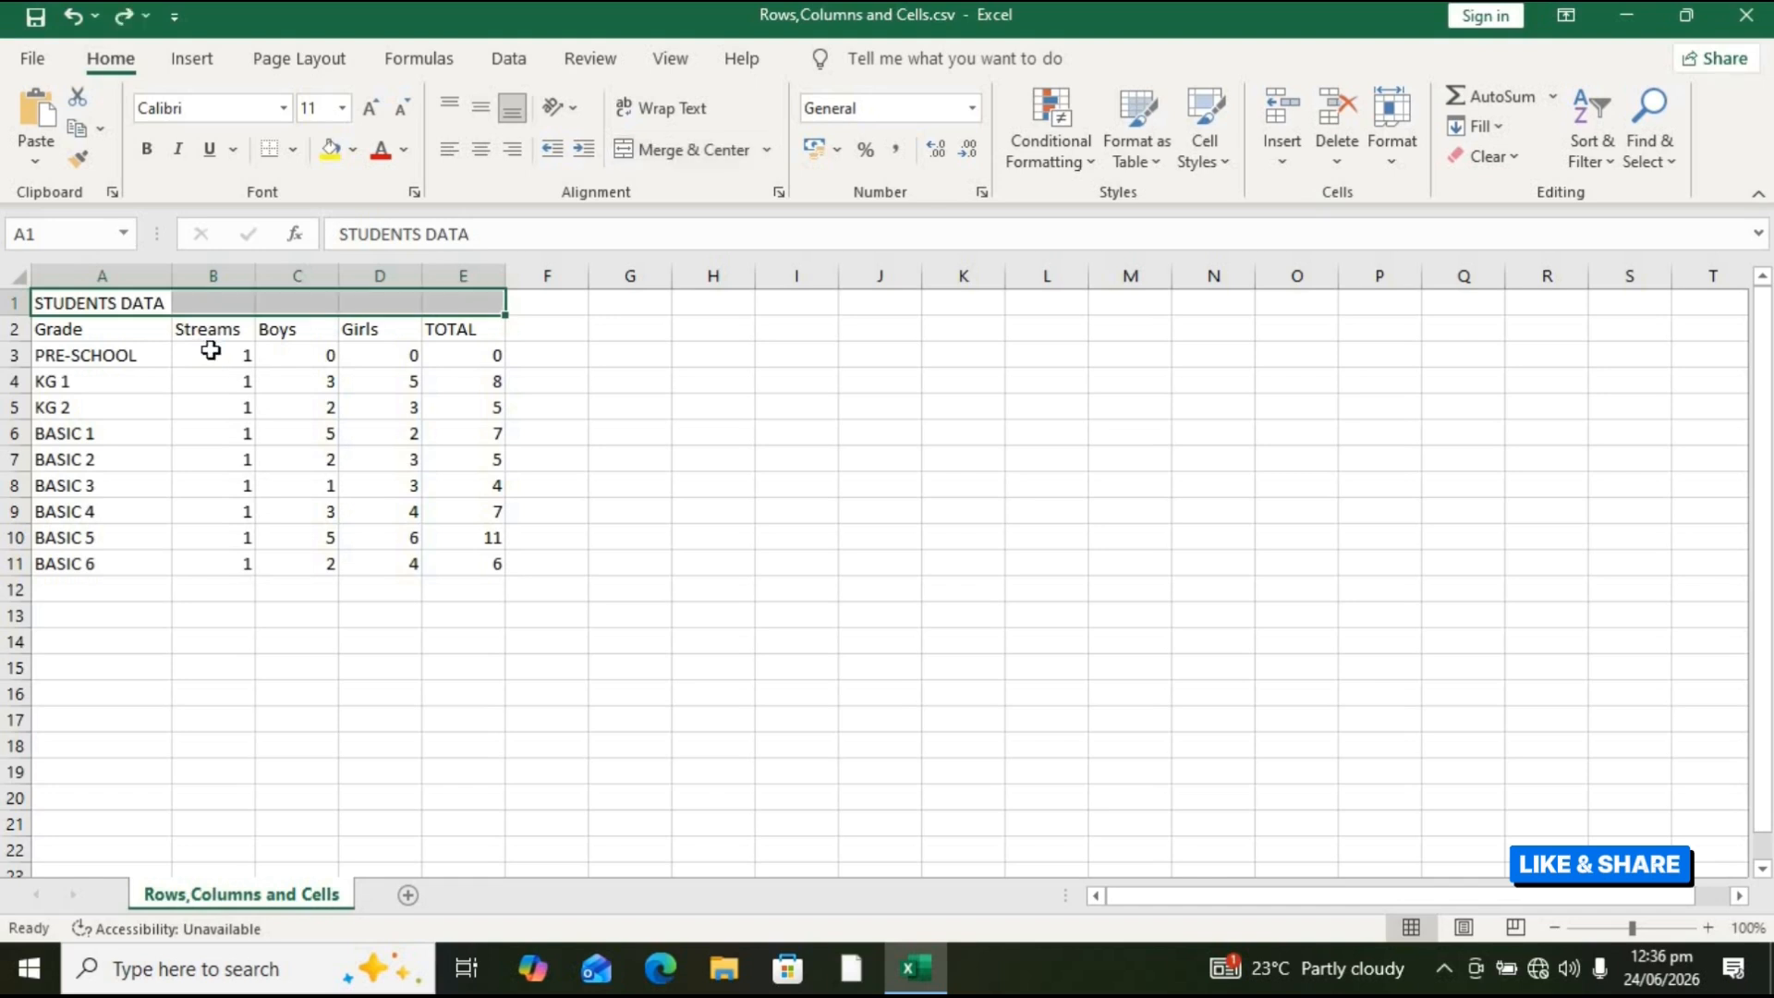
Step: Apply Merge & Center to the STUDENTS DATA title across A1 to E1
{"action": "left_click", "coordinate": [767, 149]}
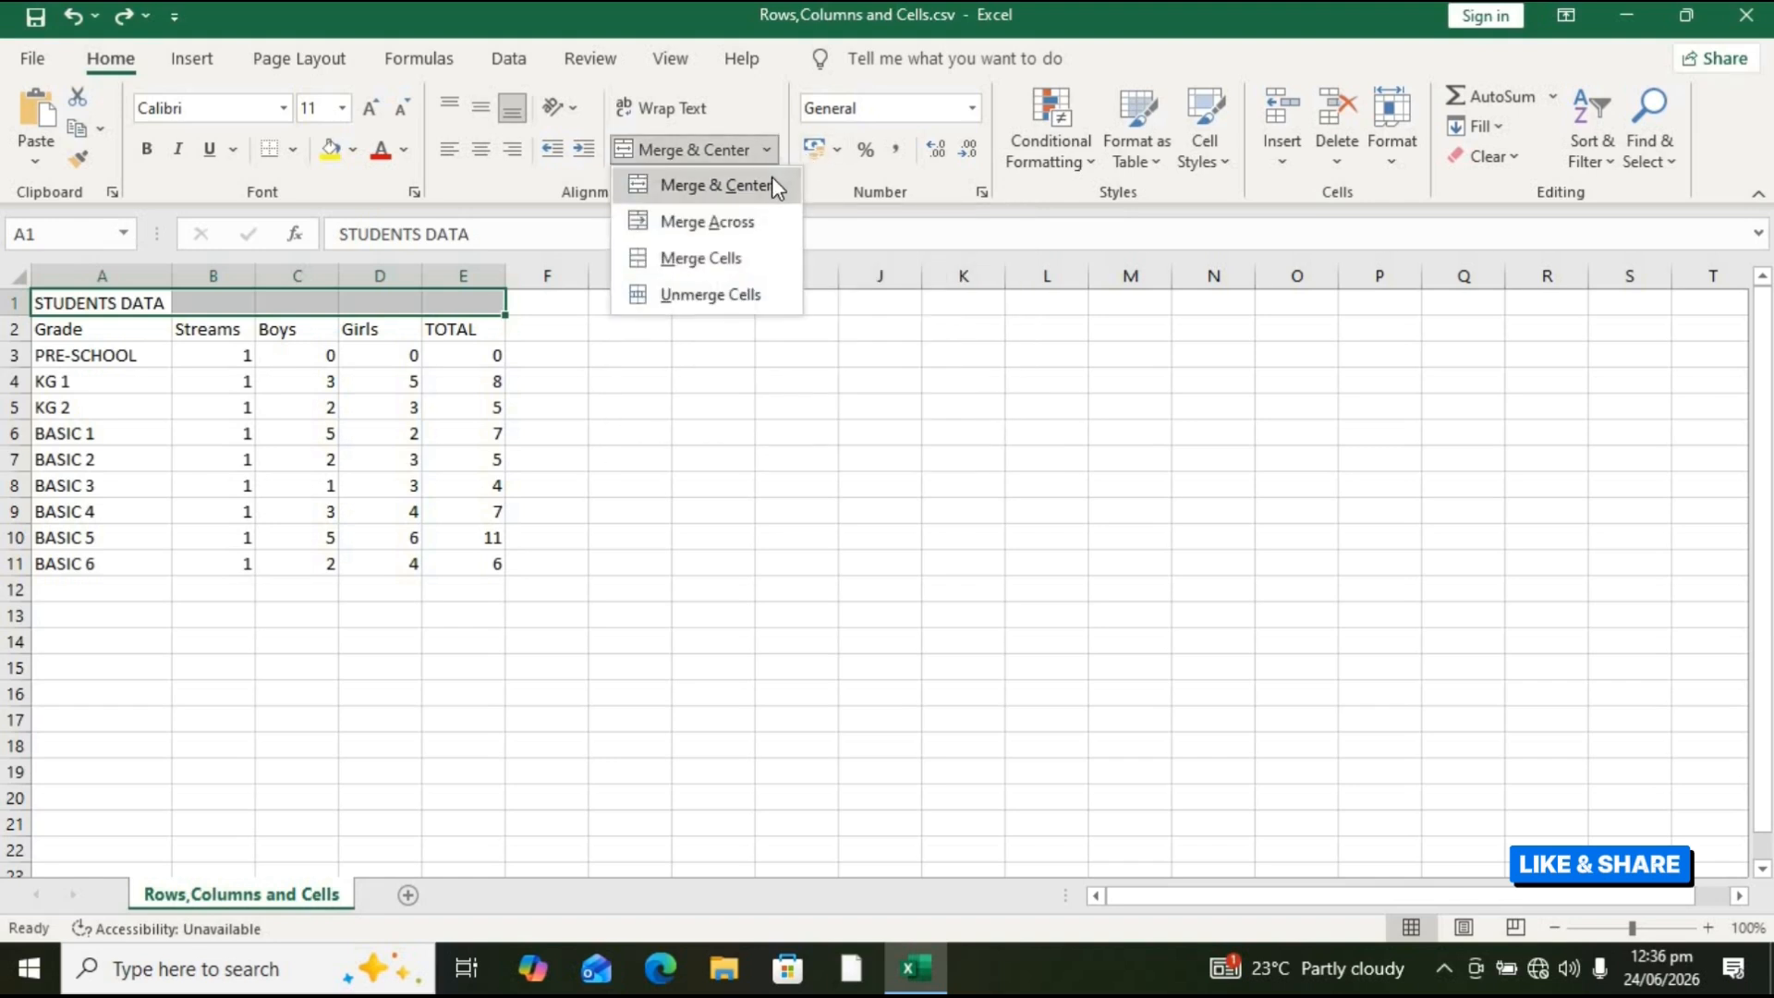
{"action": "left_click", "coordinate": [772, 182]}
{"action": "left_click", "coordinate": [595, 590]}
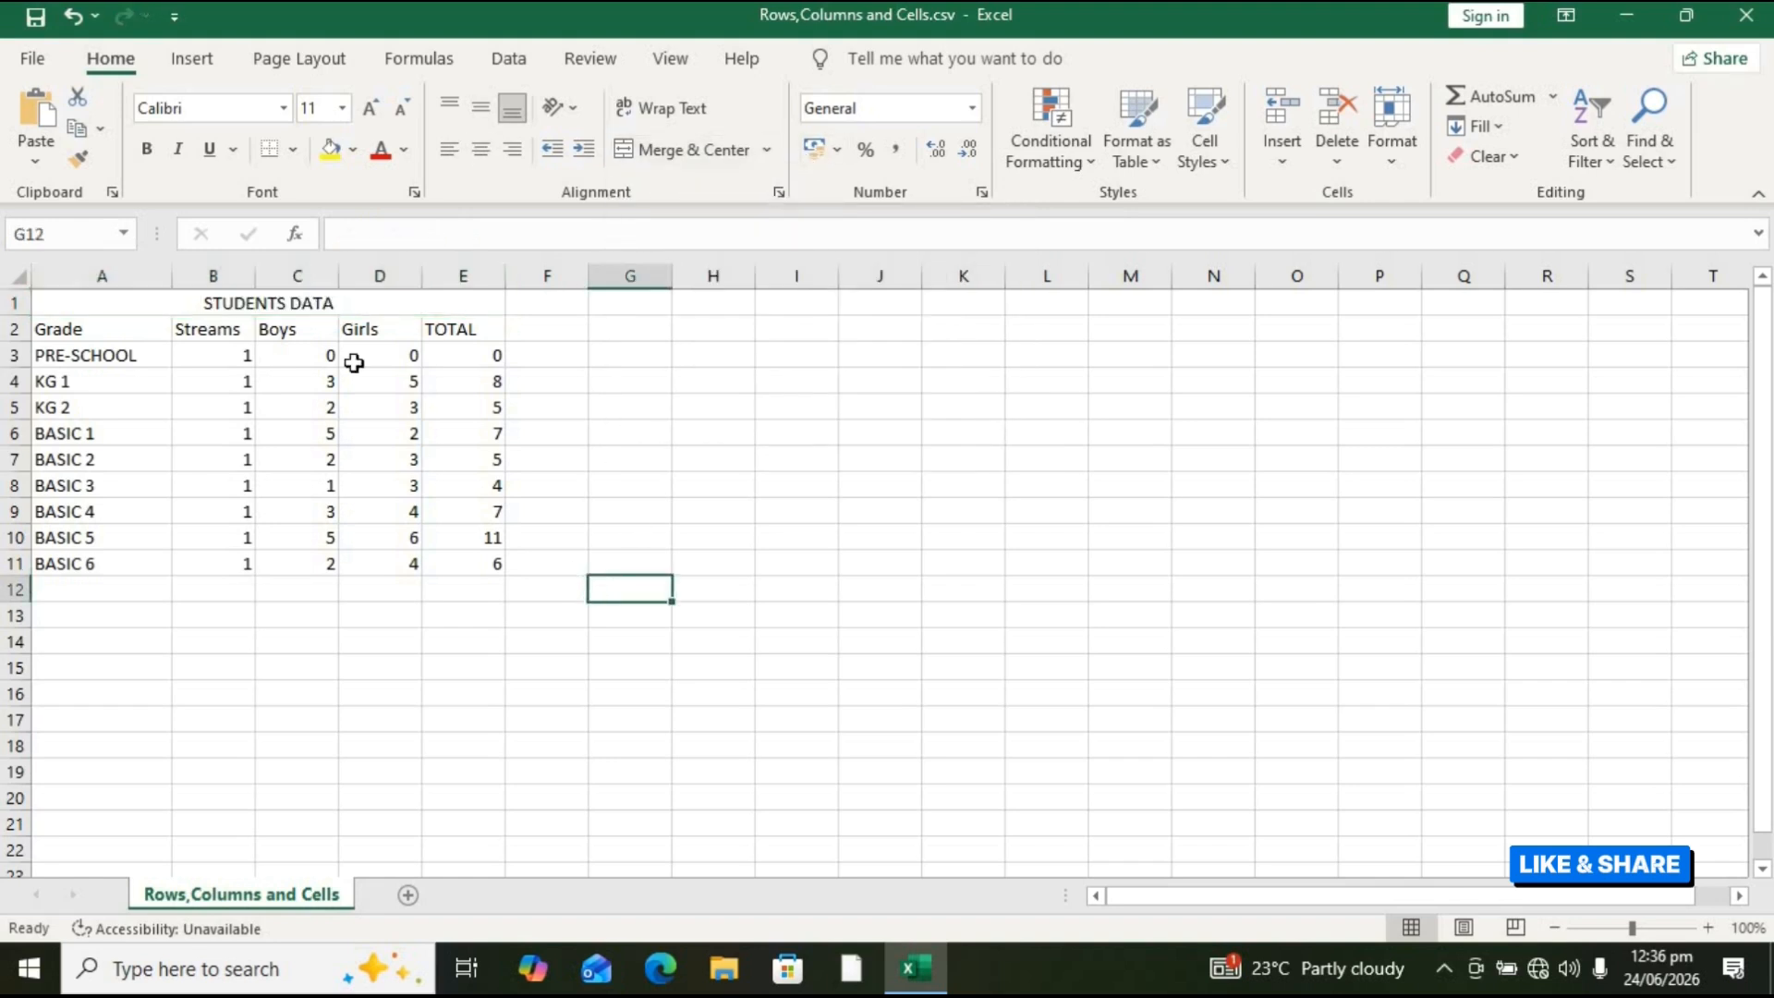
Step: Fill the merged title cell with a dark orange-brown background colour
{"action": "left_click", "coordinate": [314, 304]}
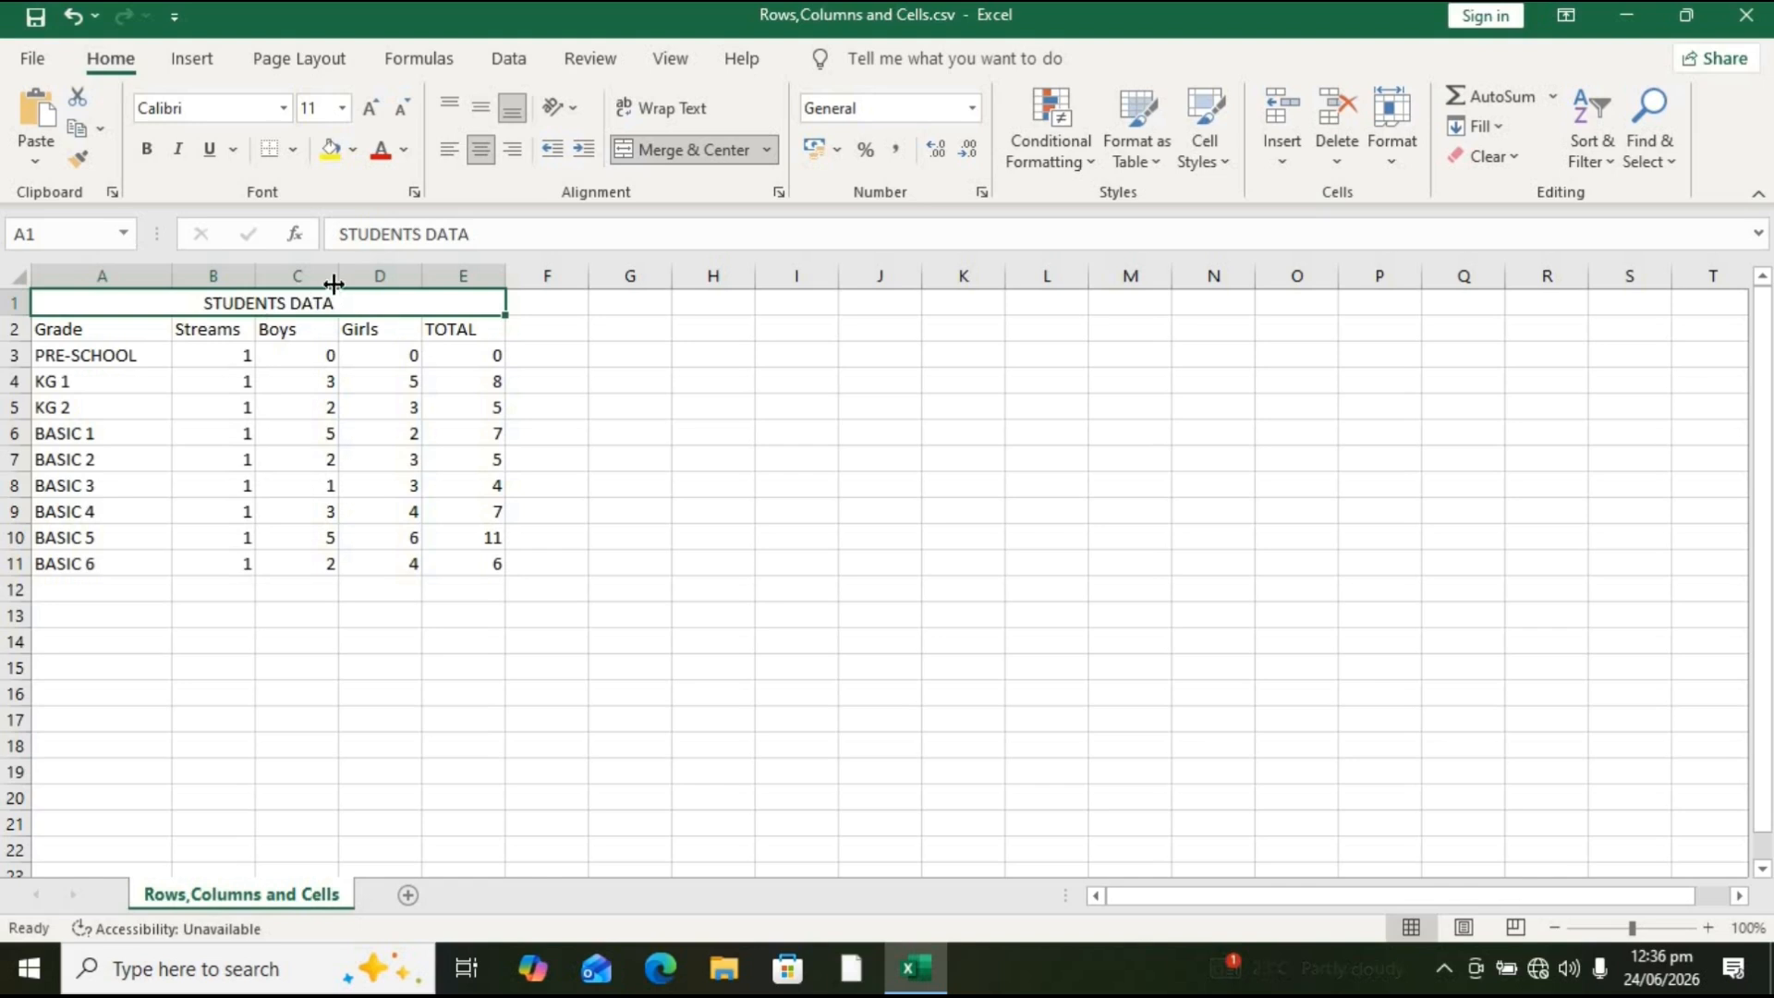
{"action": "left_click", "coordinate": [355, 151]}
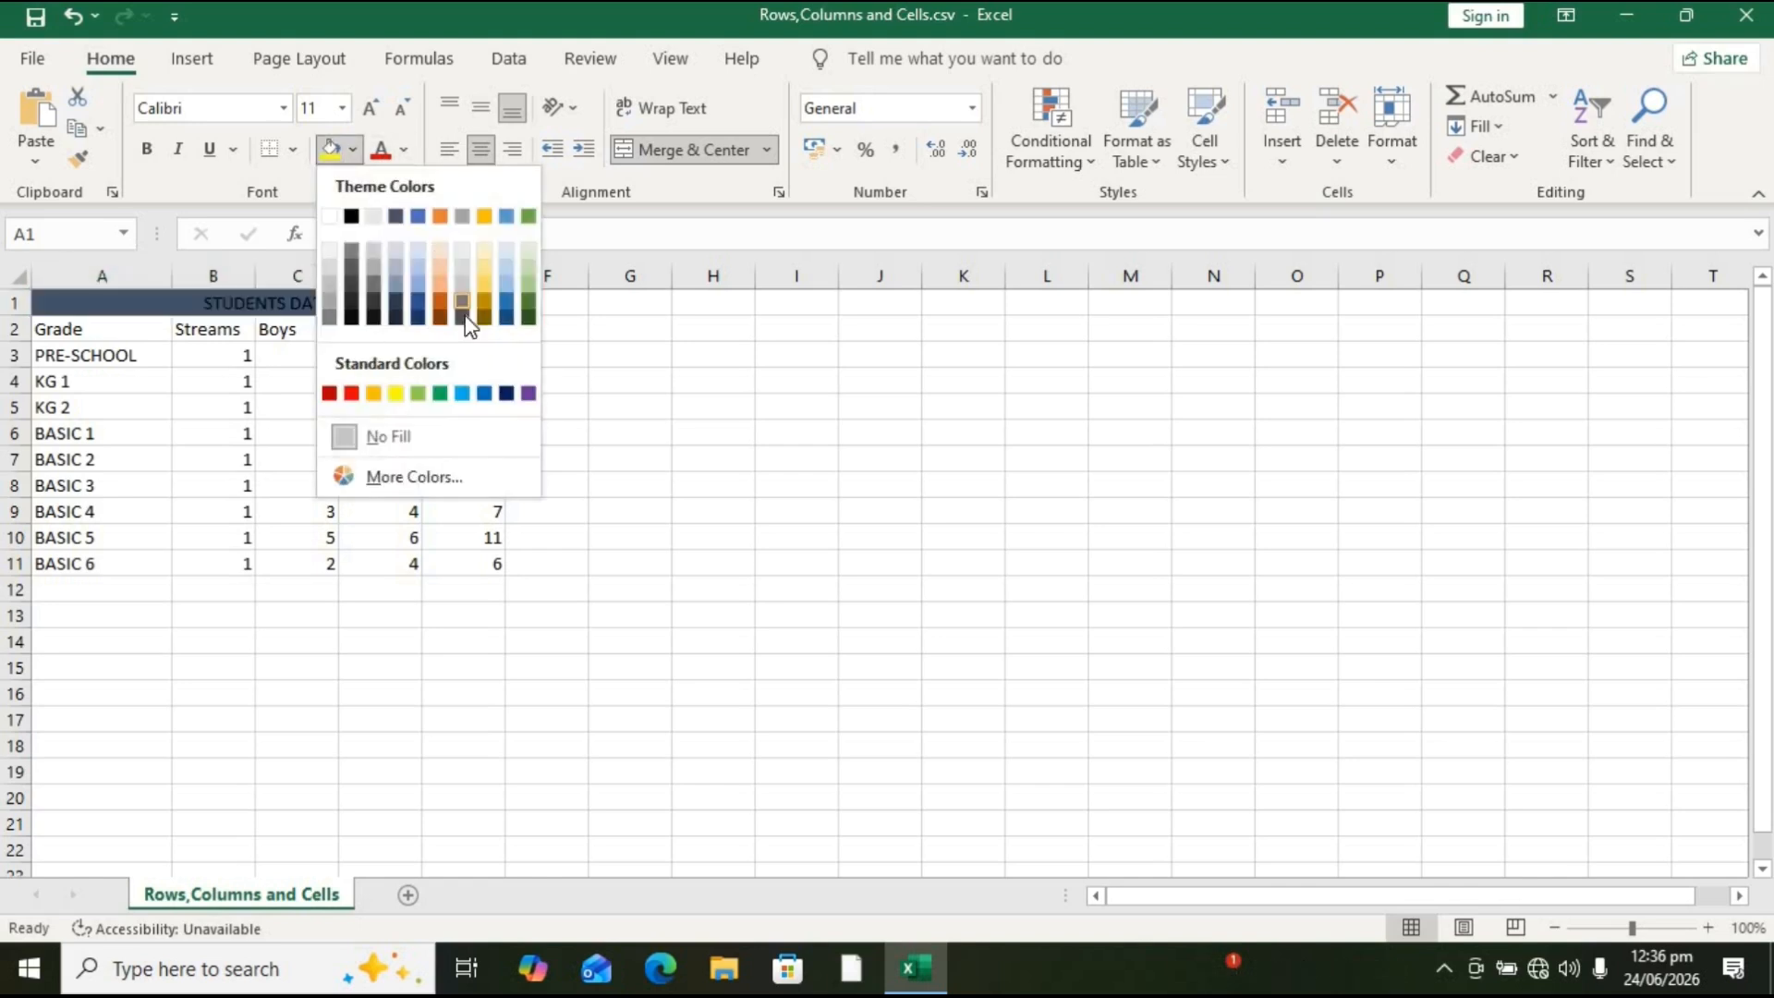
{"action": "left_click", "coordinate": [439, 317]}
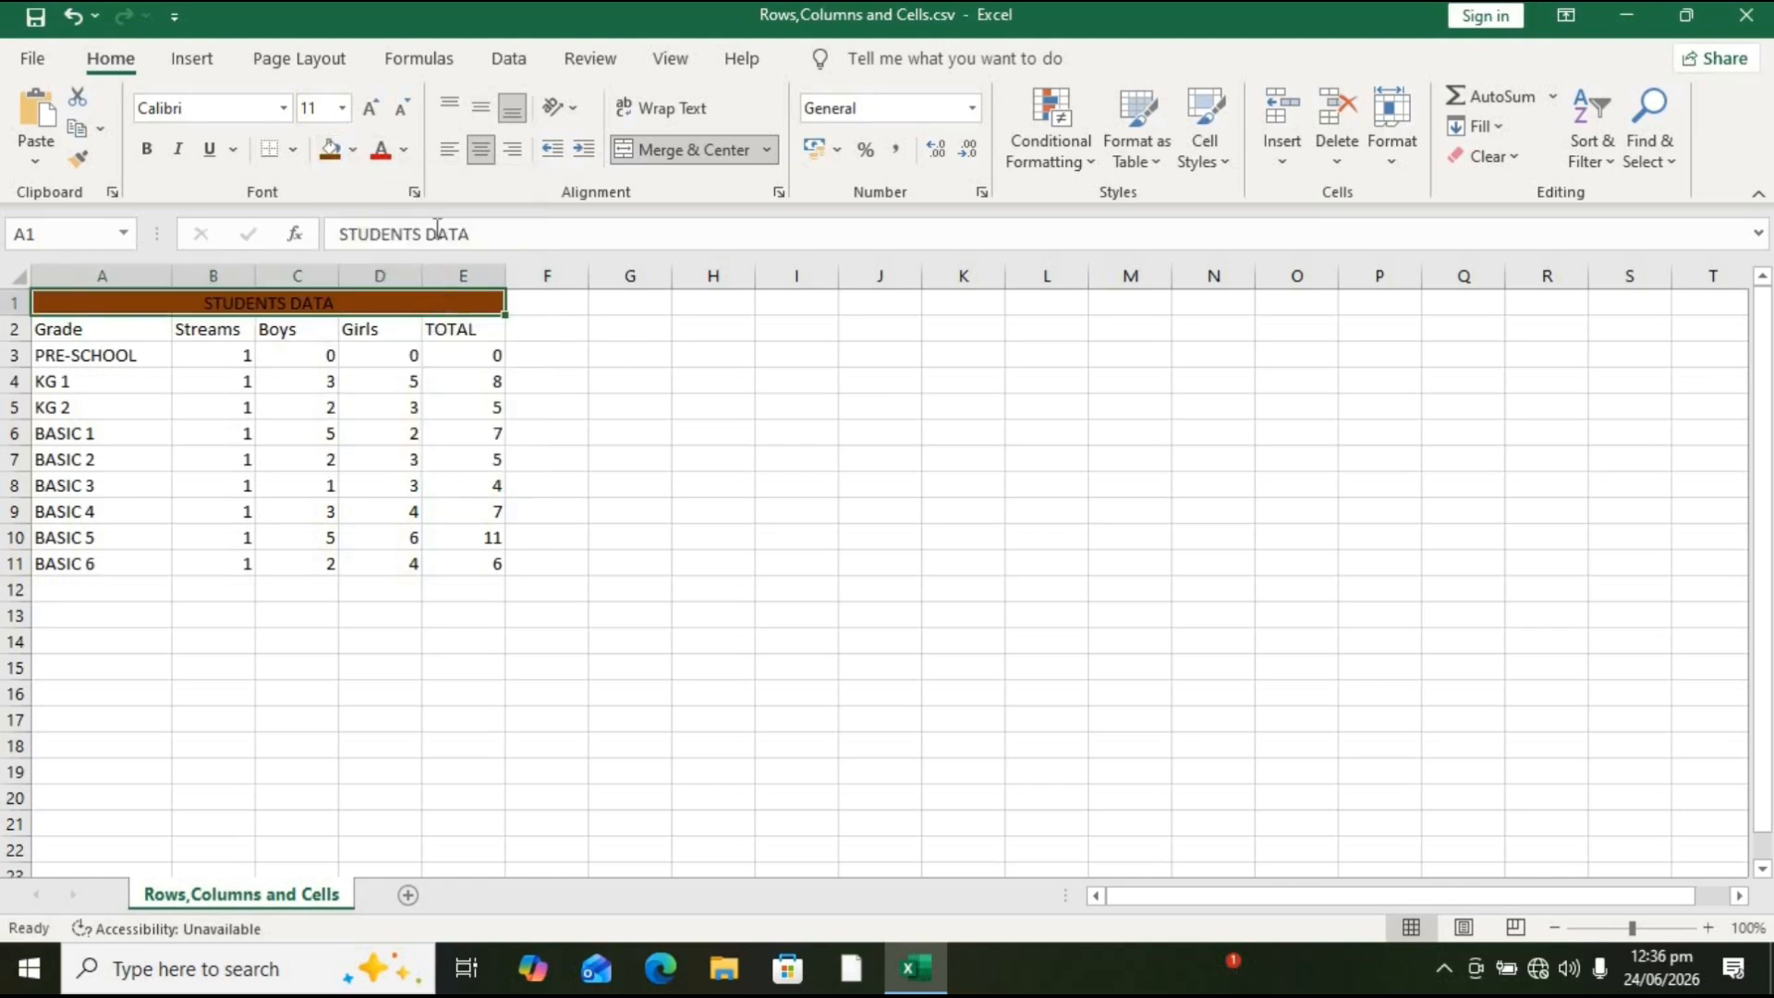
Step: Format the title text with white font colour, 14 pt size and bold
{"action": "left_click", "coordinate": [404, 150]}
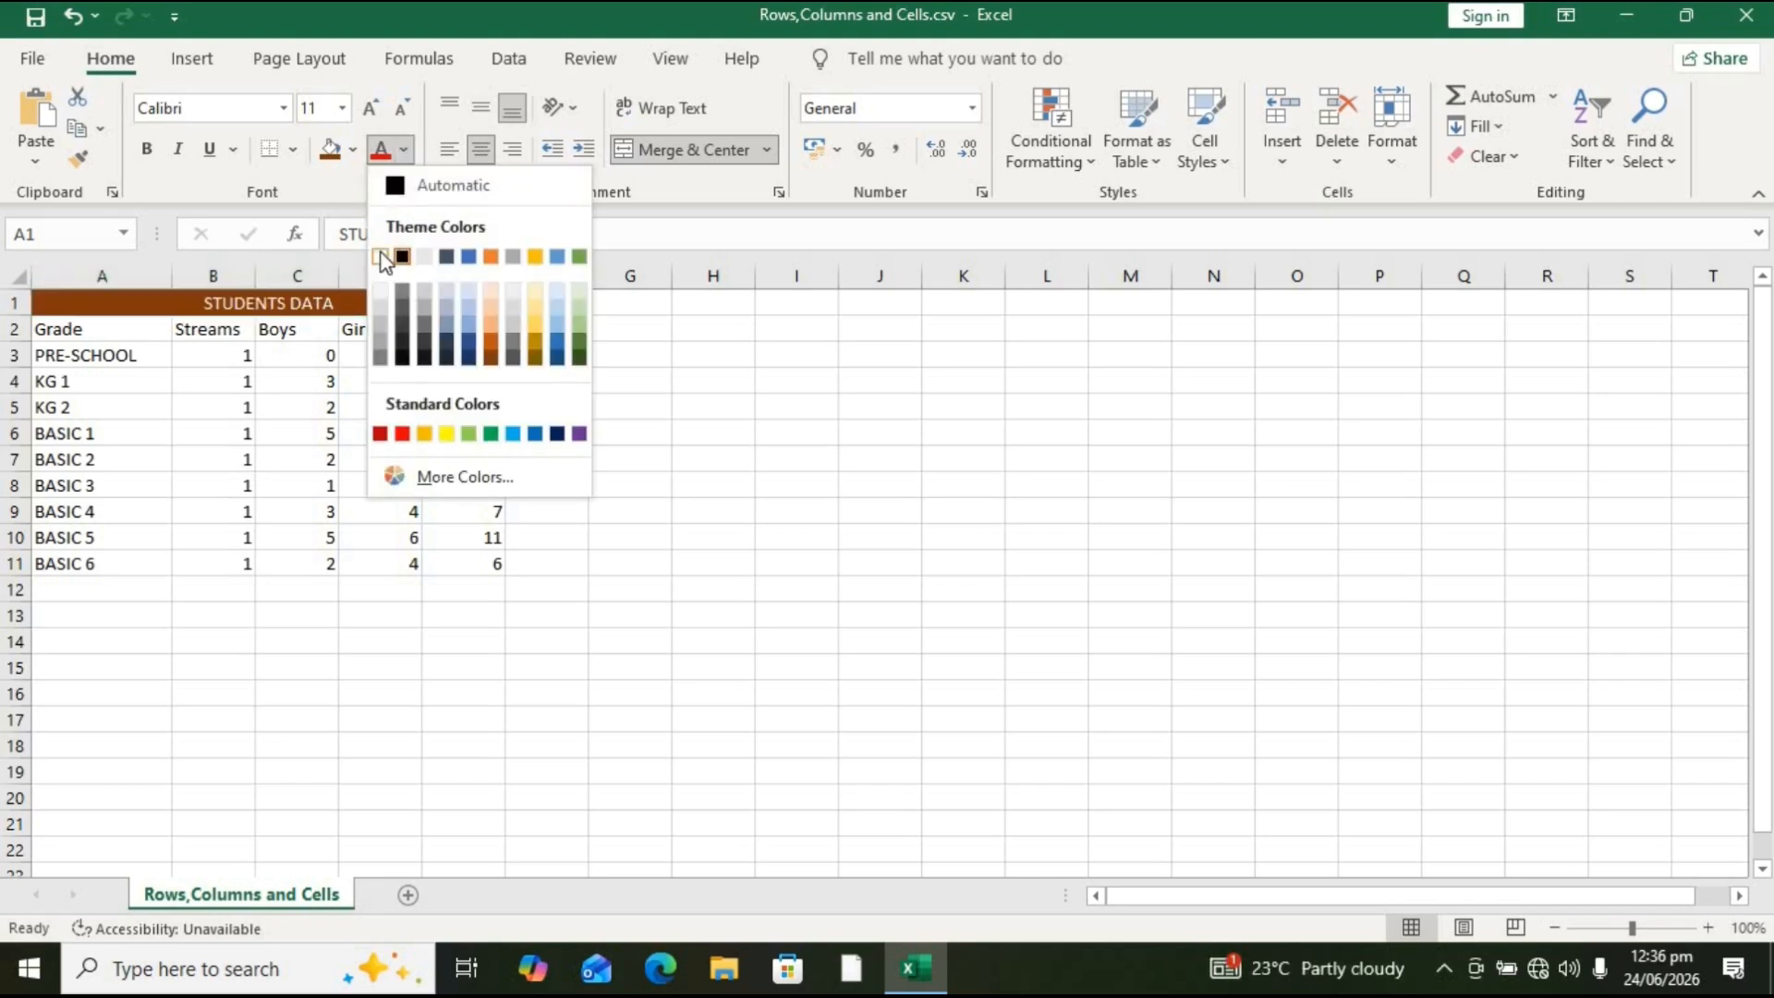
{"action": "left_click", "coordinate": [380, 256]}
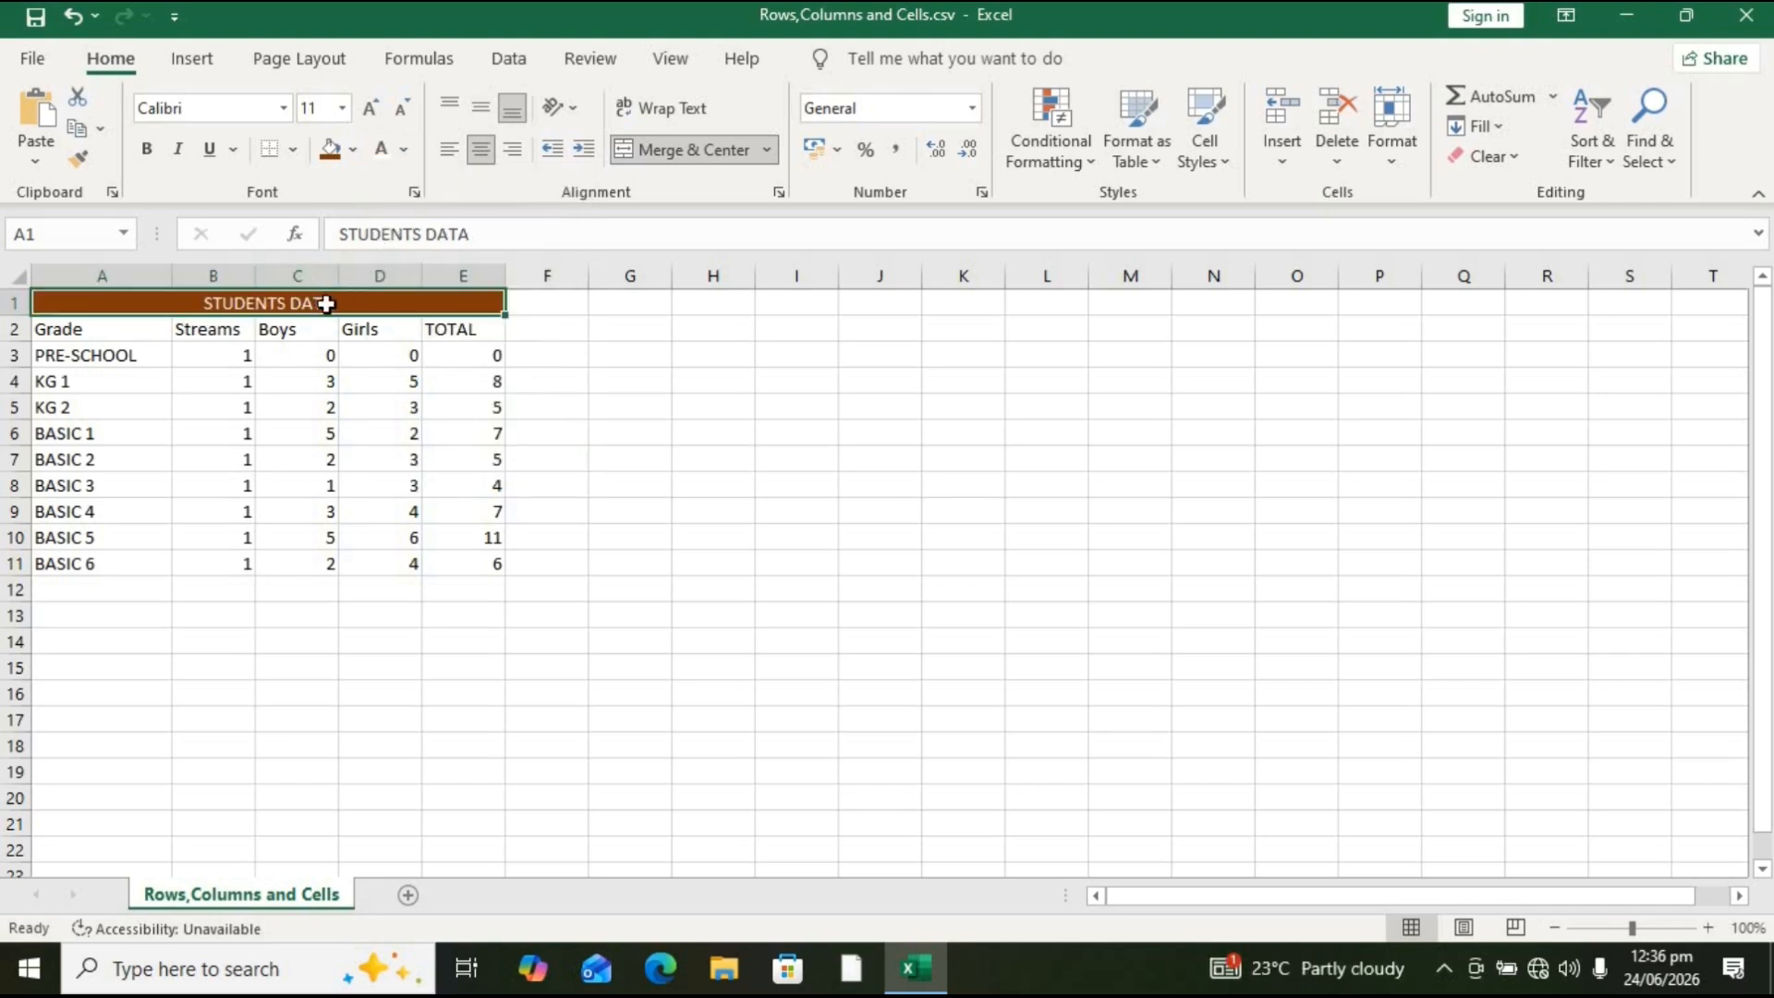
{"action": "left_click", "coordinate": [343, 108]}
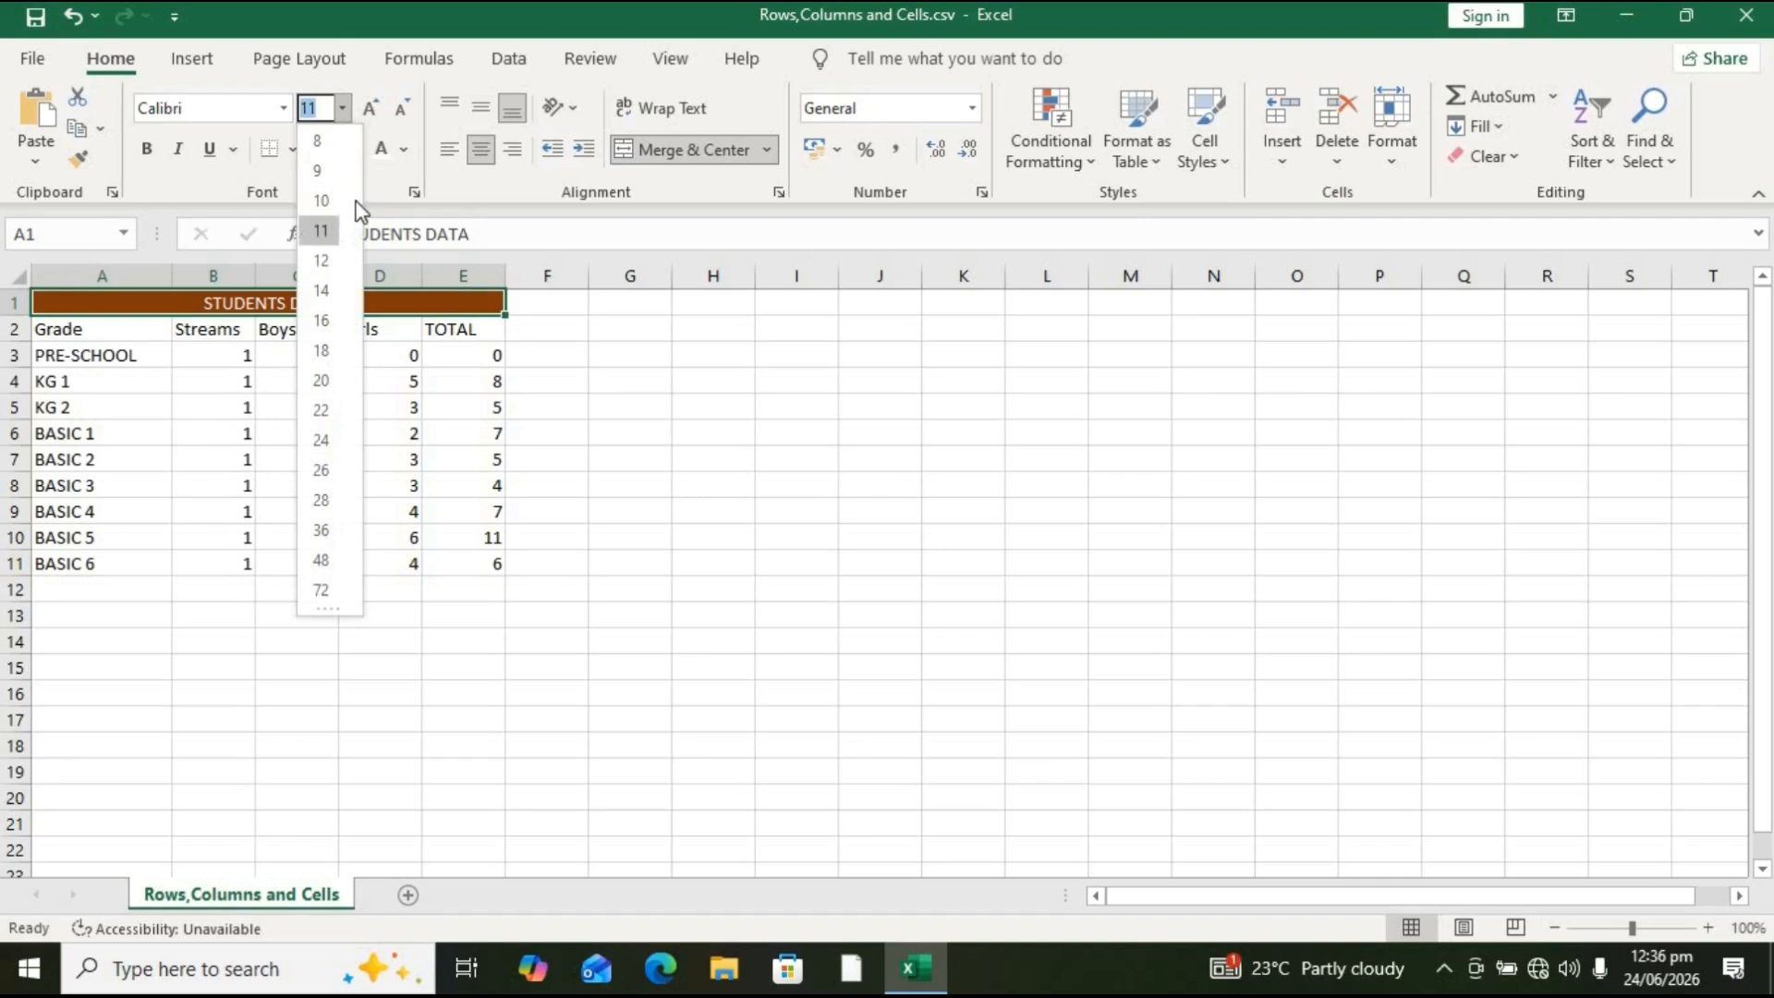
{"action": "left_click", "coordinate": [321, 292]}
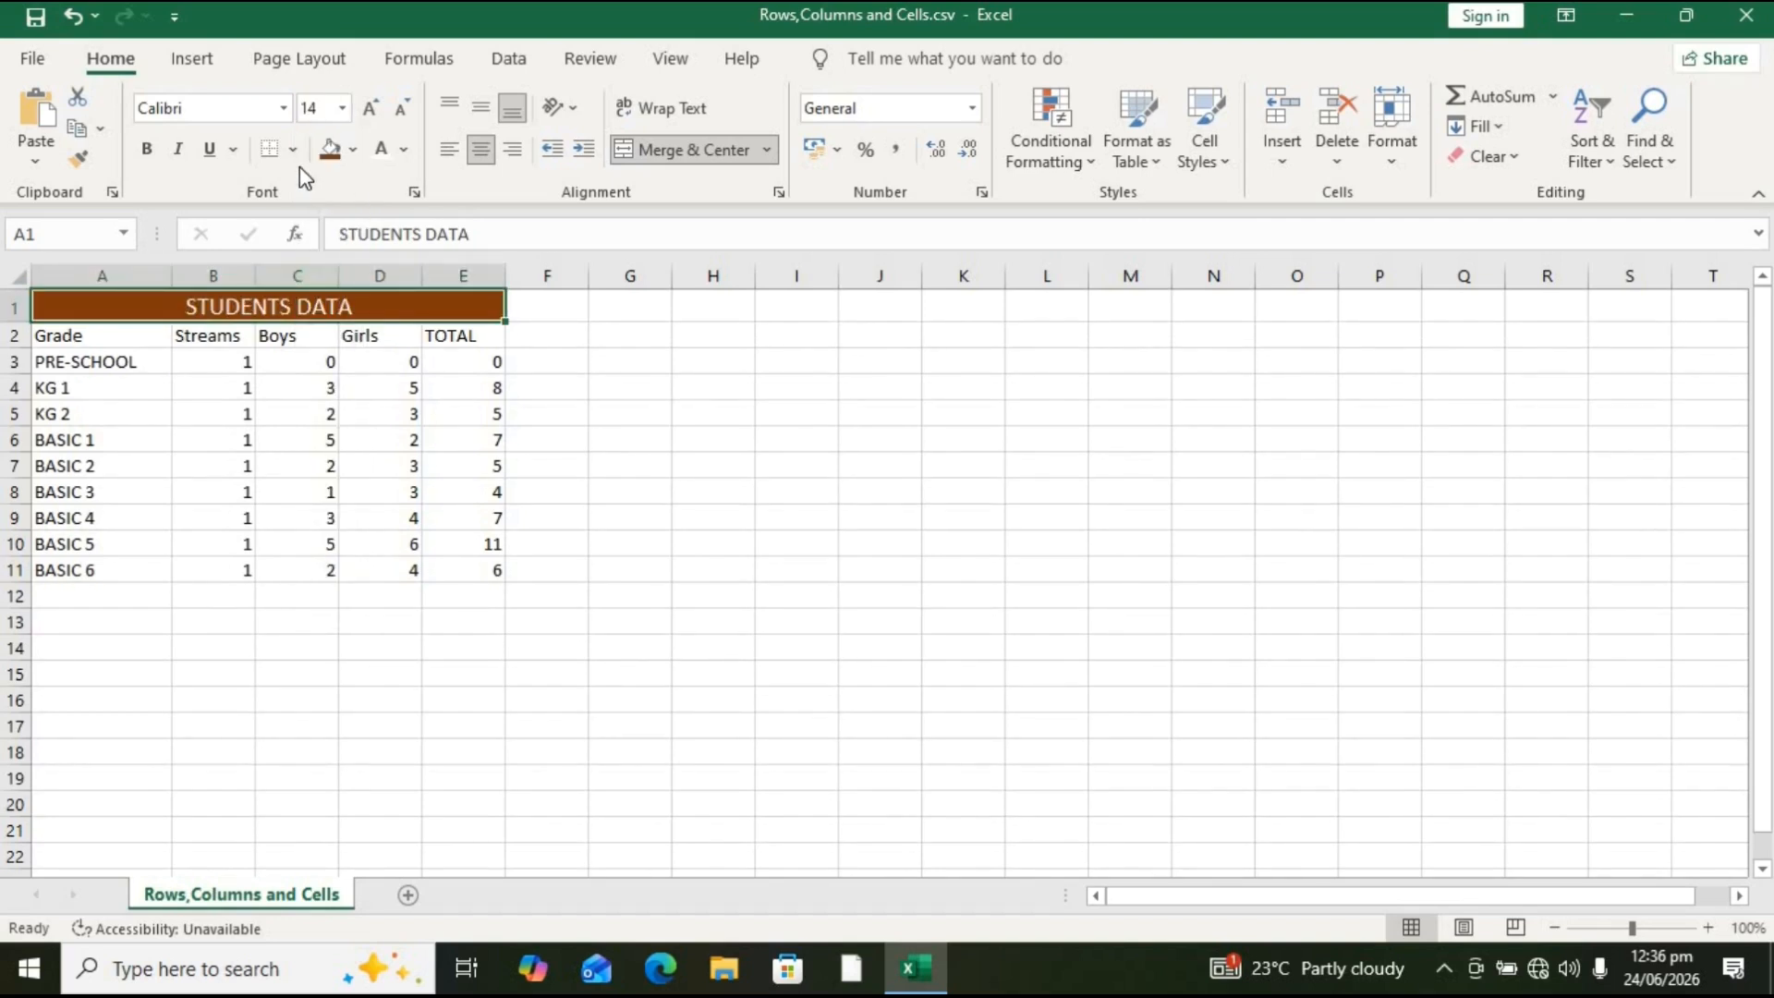
{"action": "left_click", "coordinate": [146, 149]}
Step: Select various cells in the Streams and Grade columns to show their references
{"action": "left_click", "coordinate": [246, 360]}
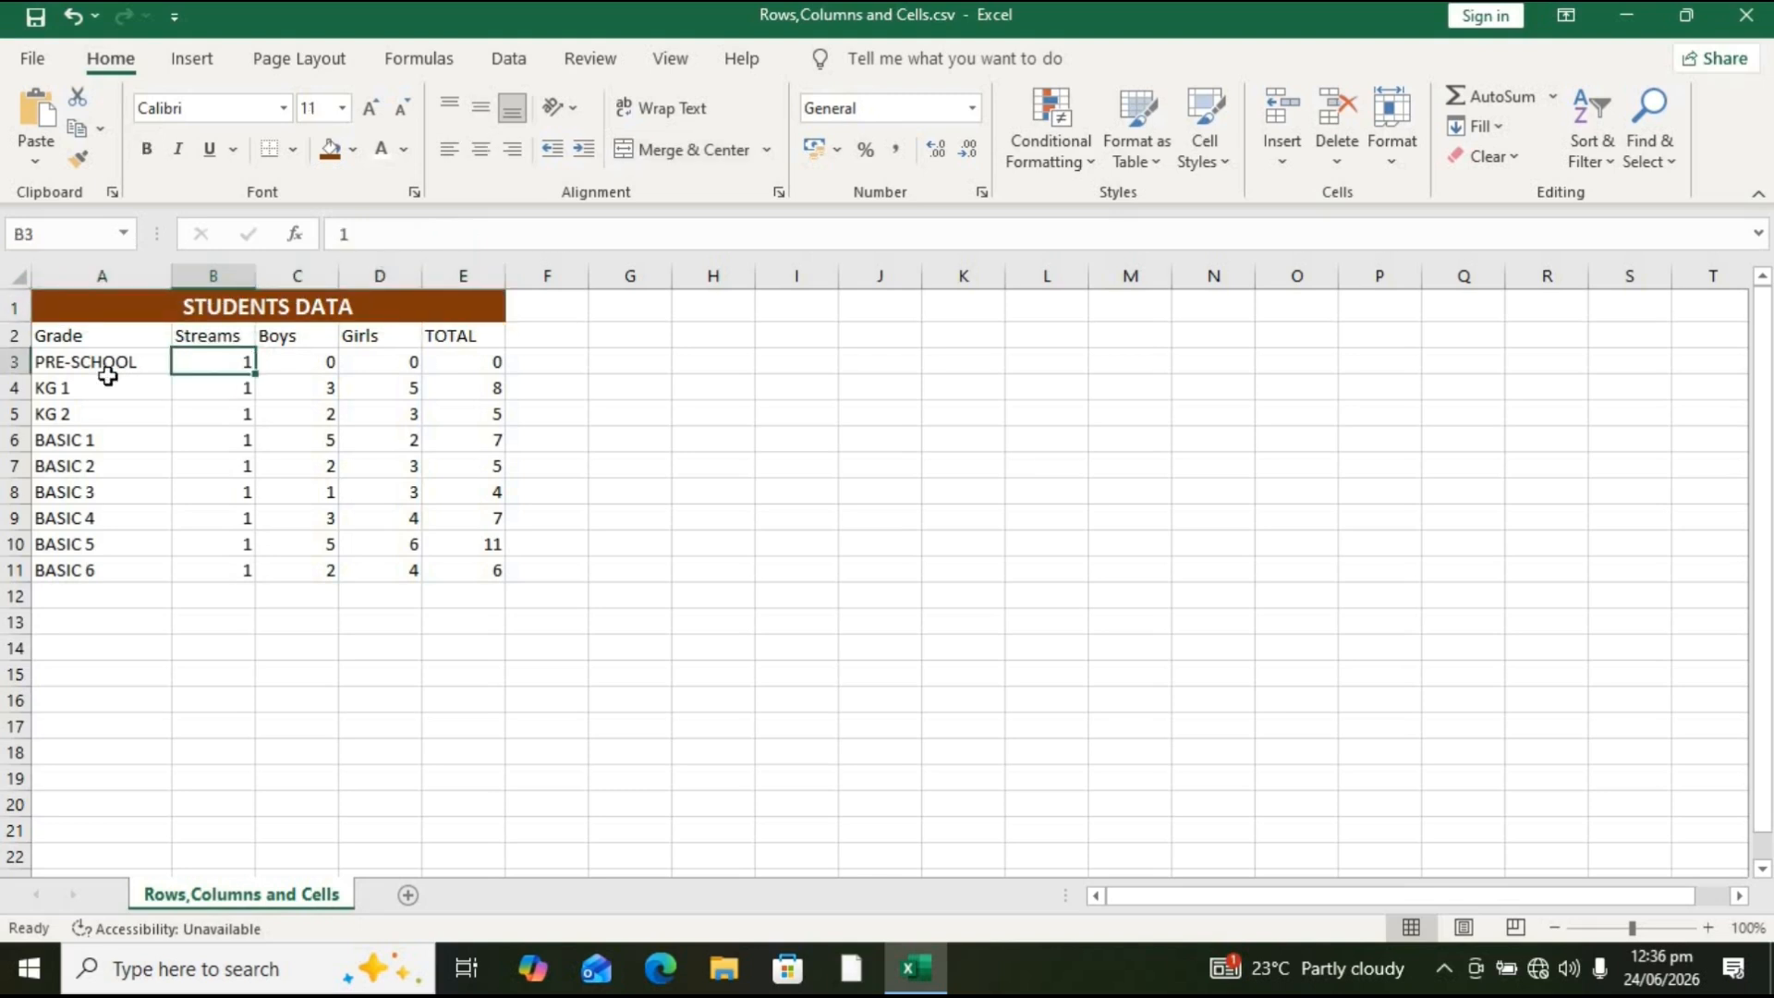
{"action": "left_click", "coordinate": [210, 570]}
{"action": "left_click", "coordinate": [214, 618]}
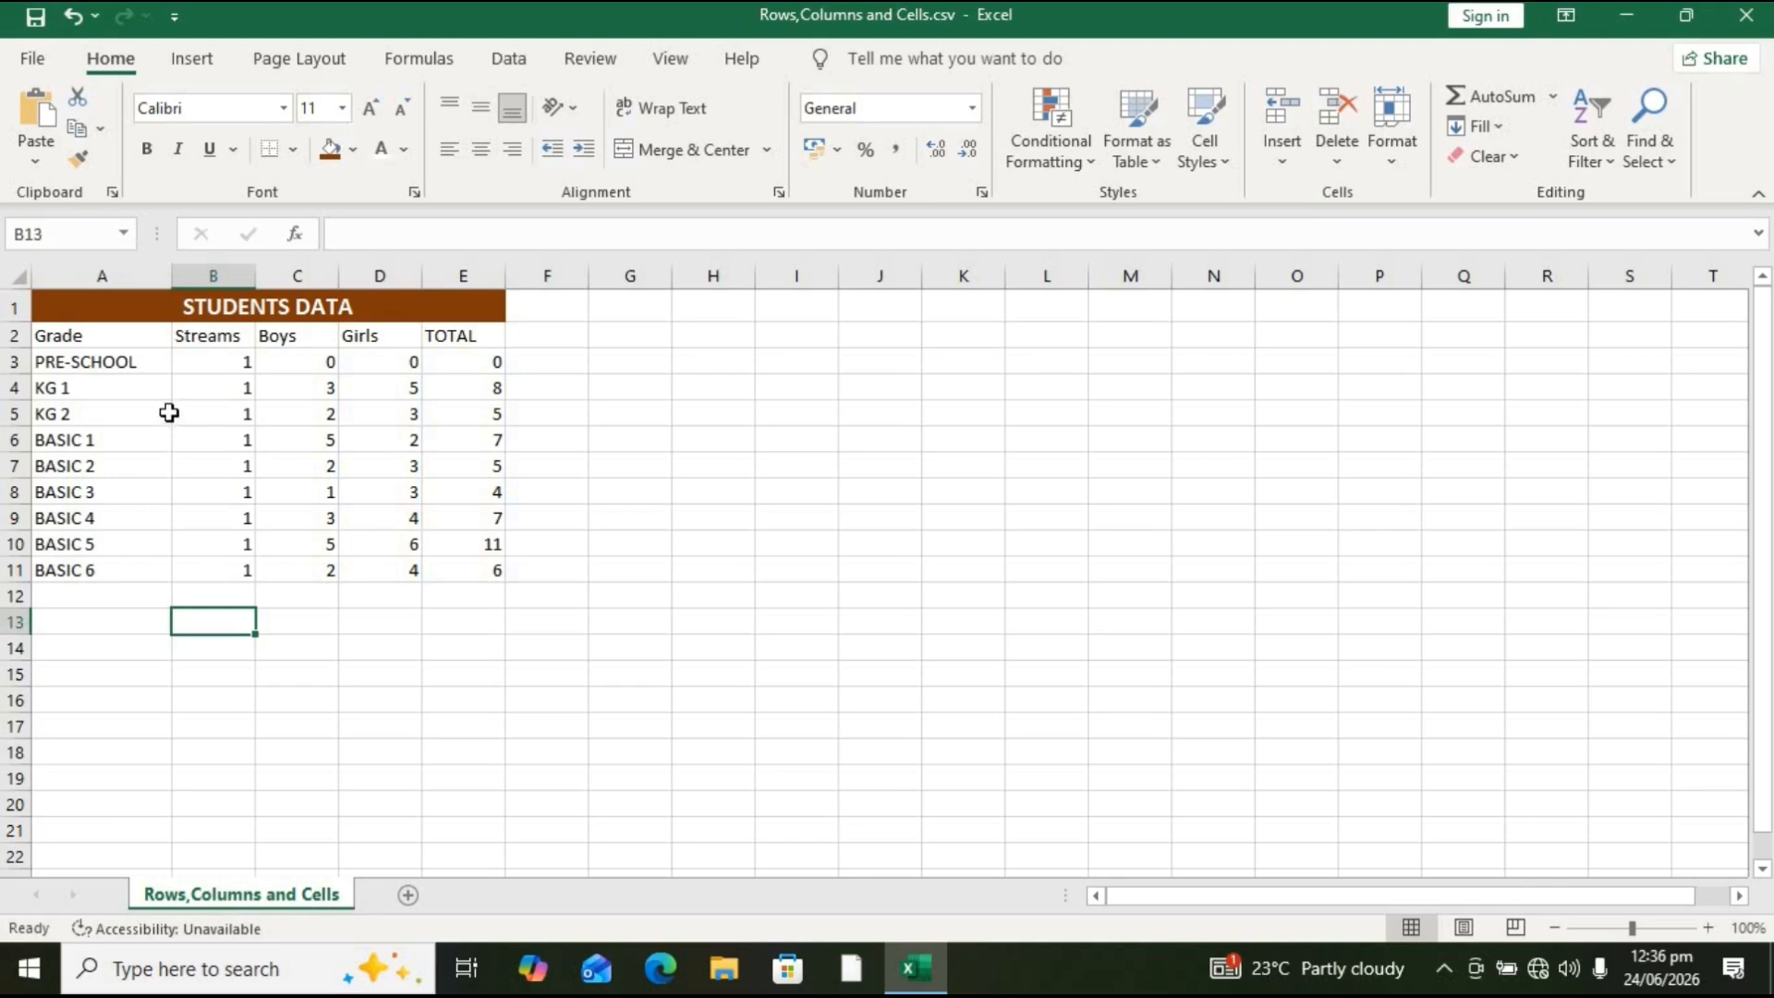
{"action": "left_click", "coordinate": [165, 326]}
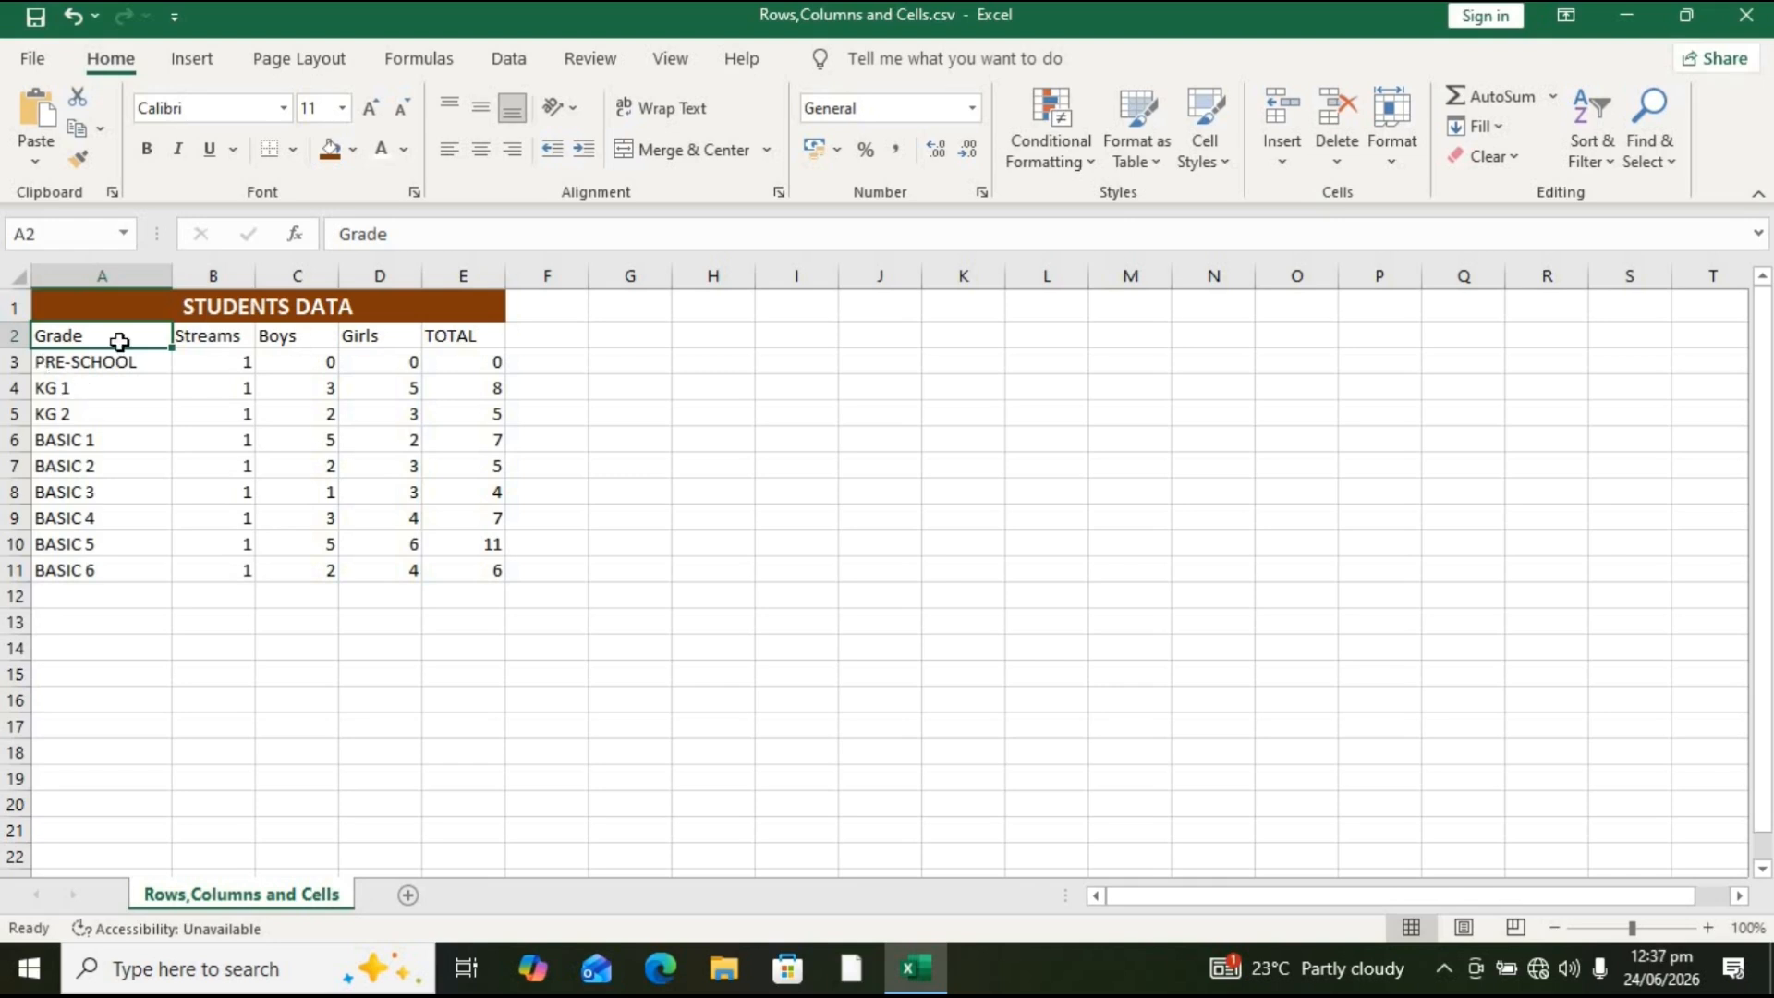
{"action": "left_click", "coordinate": [160, 306]}
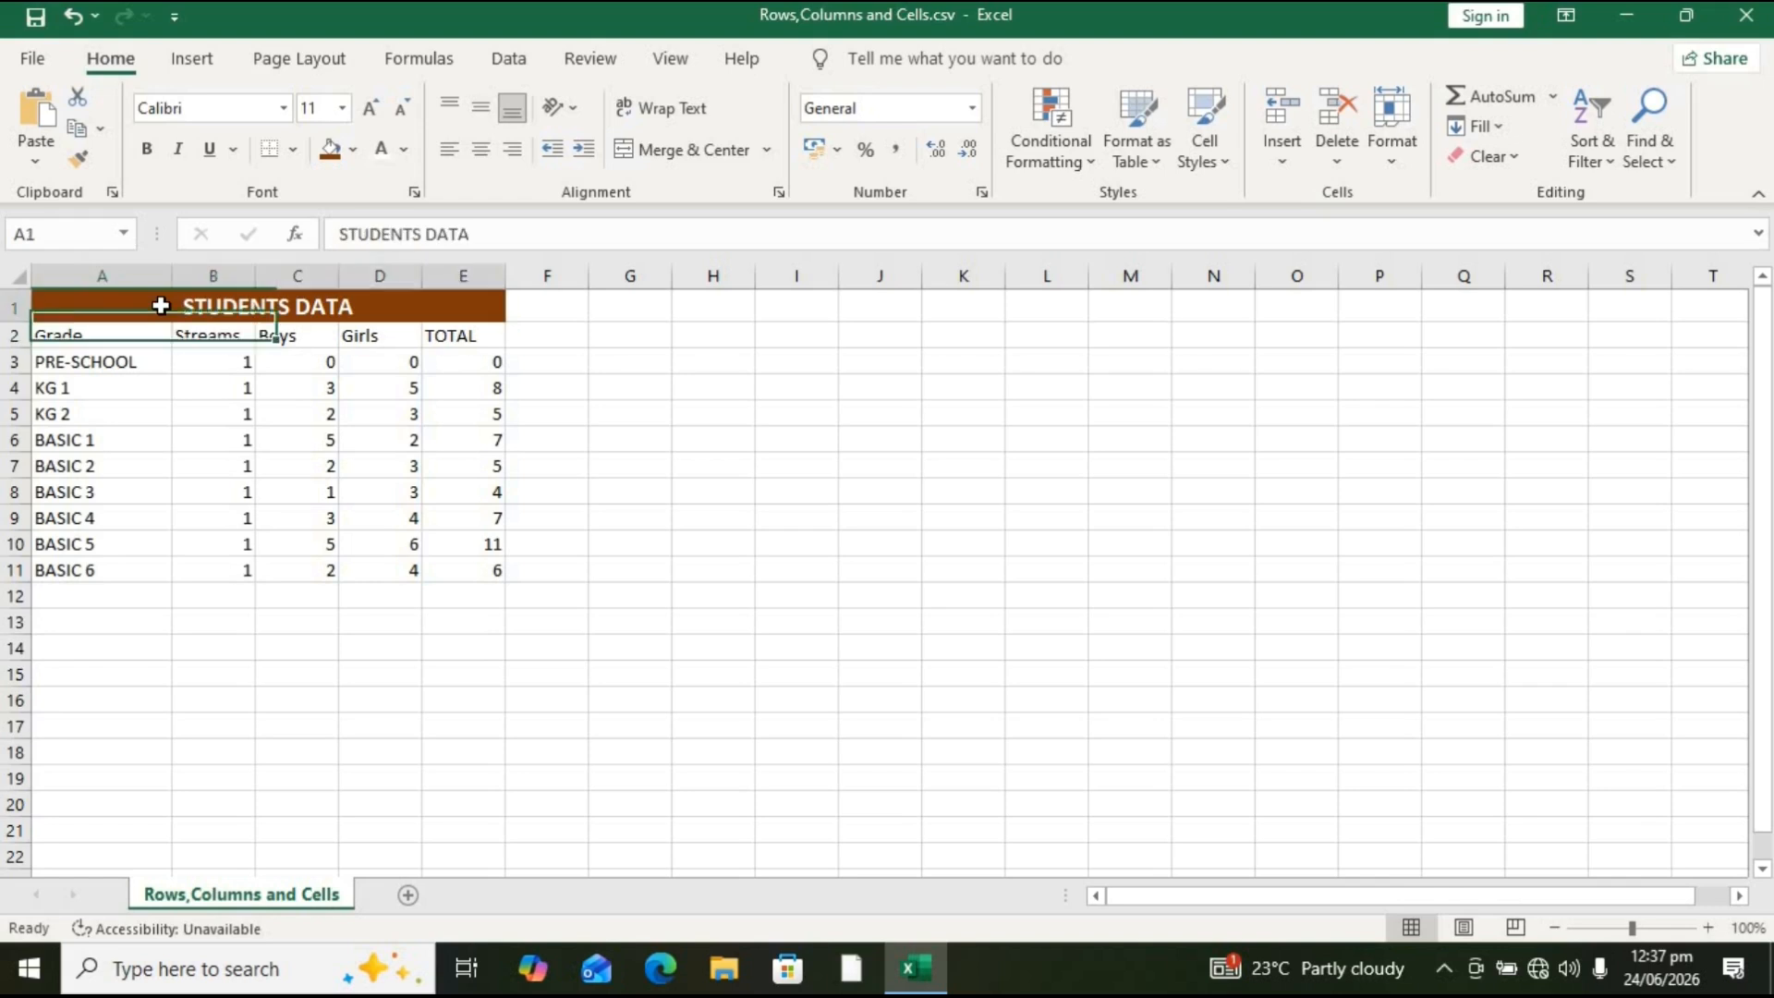
Step: Widen column A slightly, then undo that width change
{"action": "left_click", "coordinate": [159, 276]}
{"action": "left_click_drag", "start_coordinate": [171, 273], "coordinate": [192, 274]}
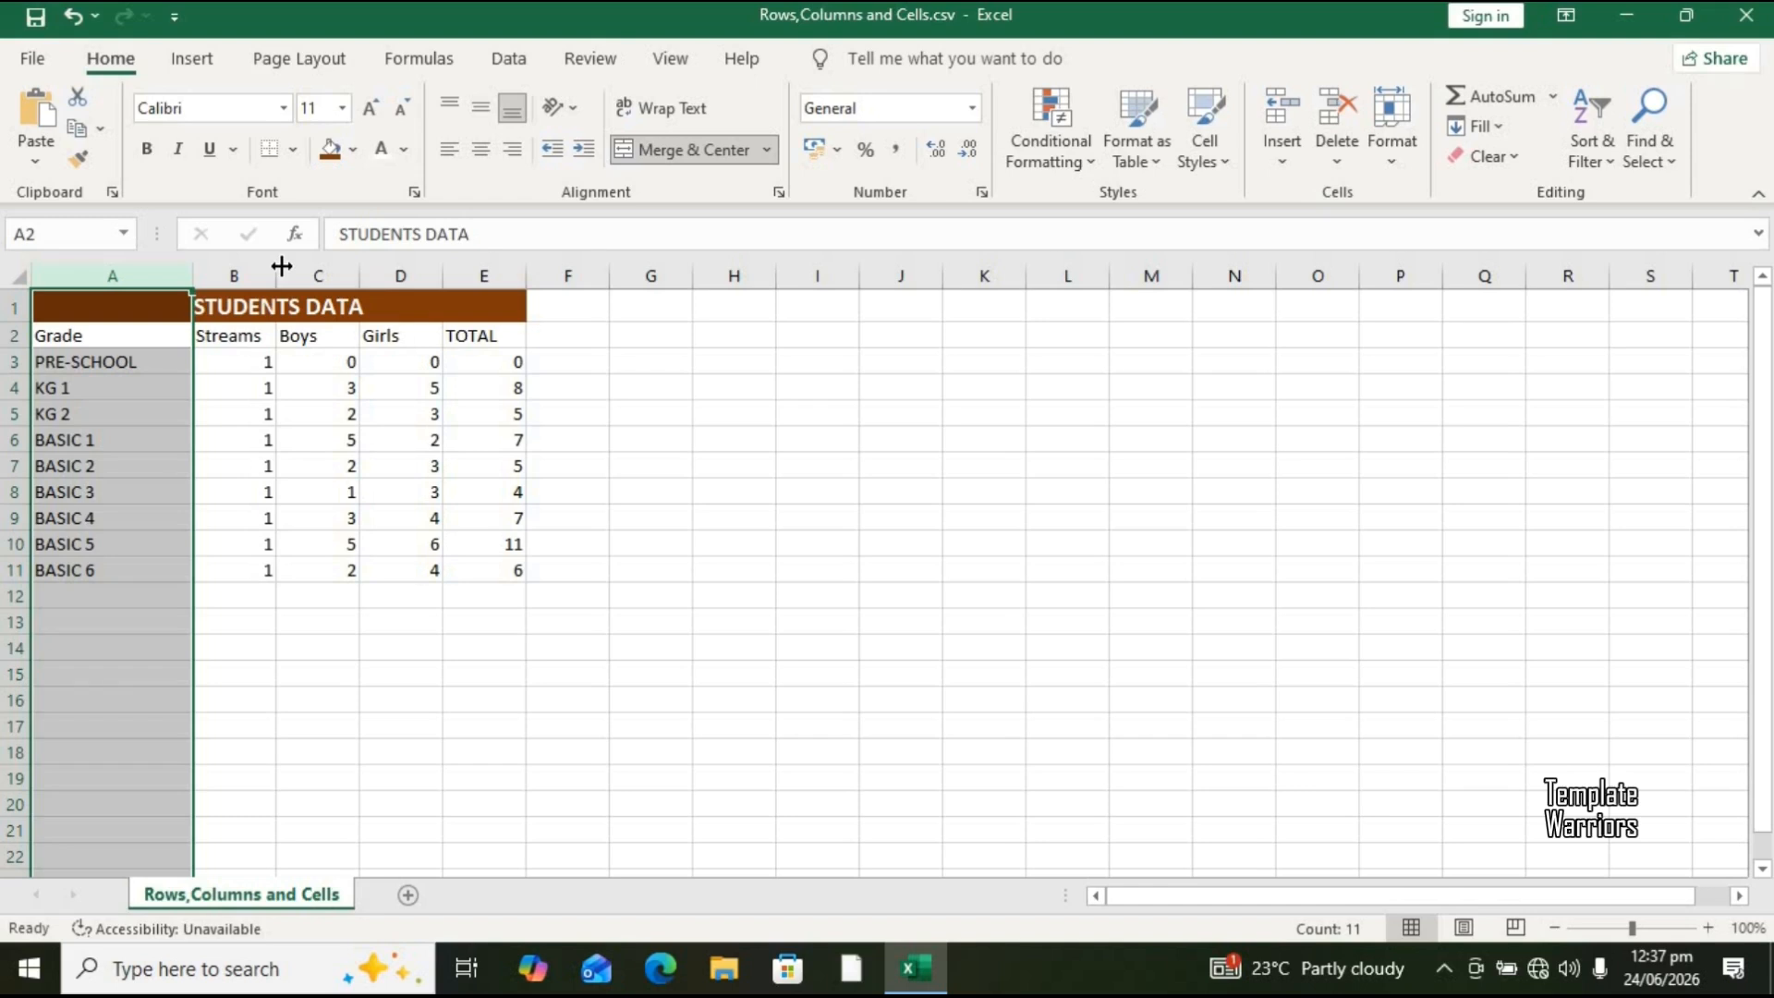
{"action": "key", "text": "ctrl+z"}
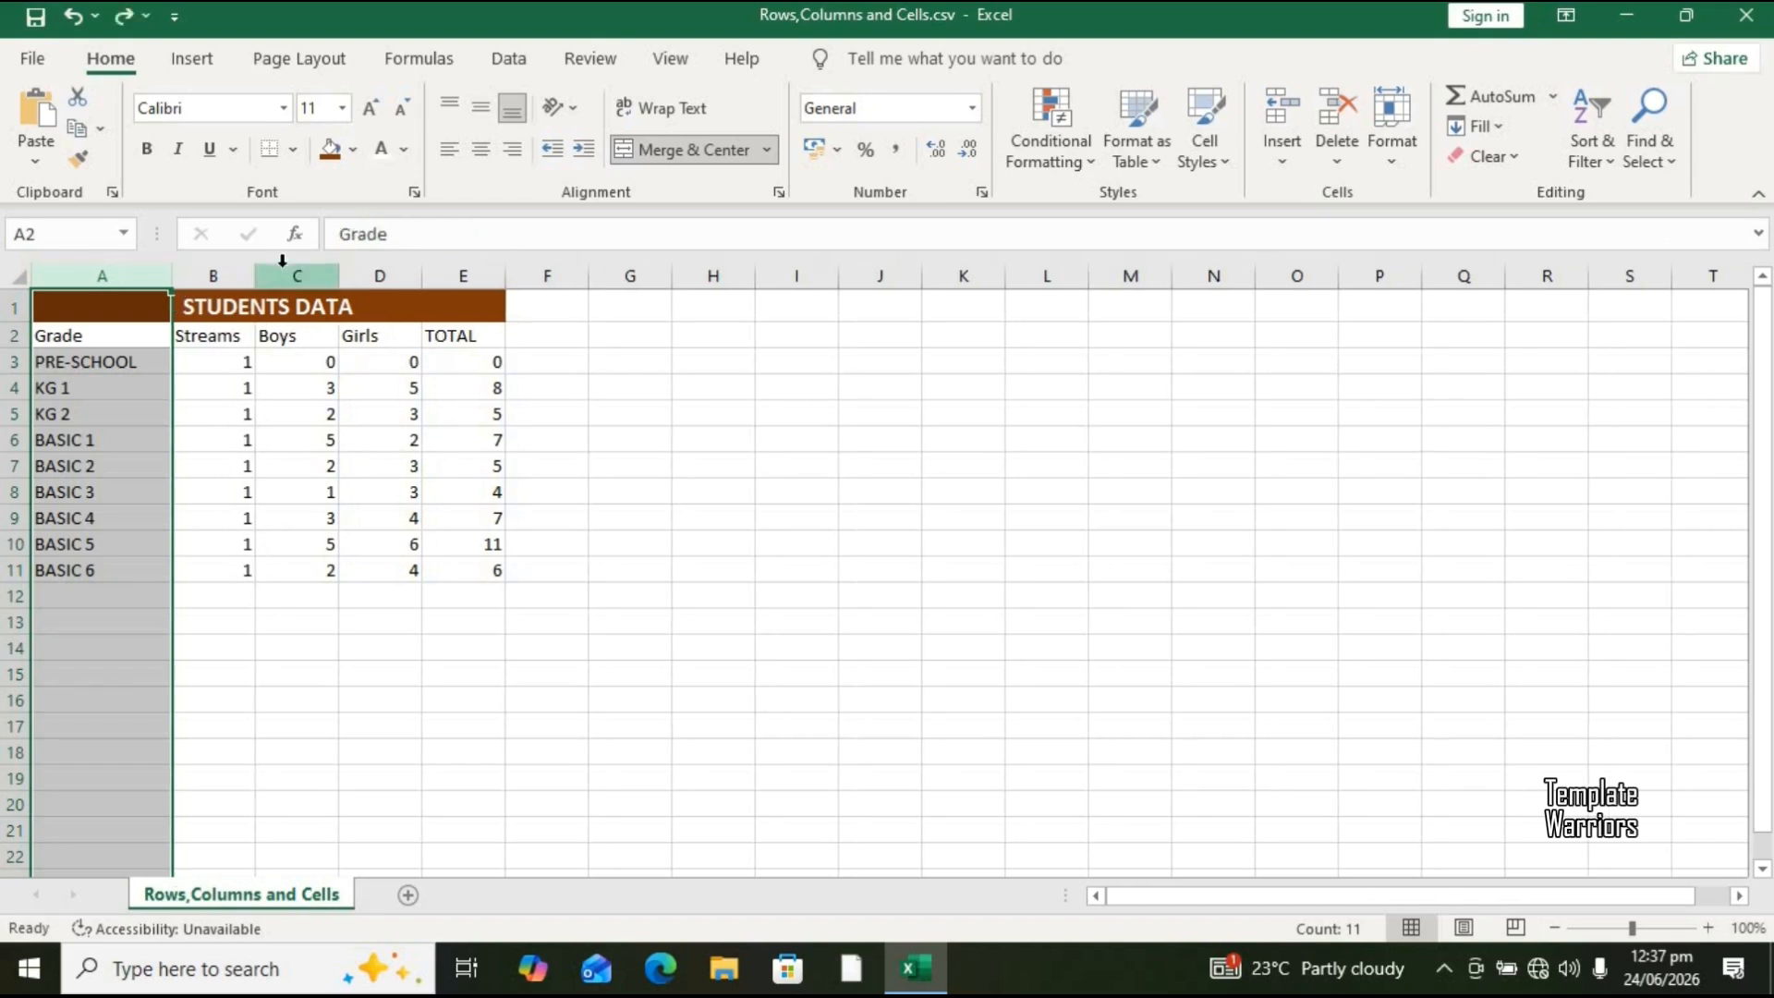
{"action": "left_click", "coordinate": [194, 413]}
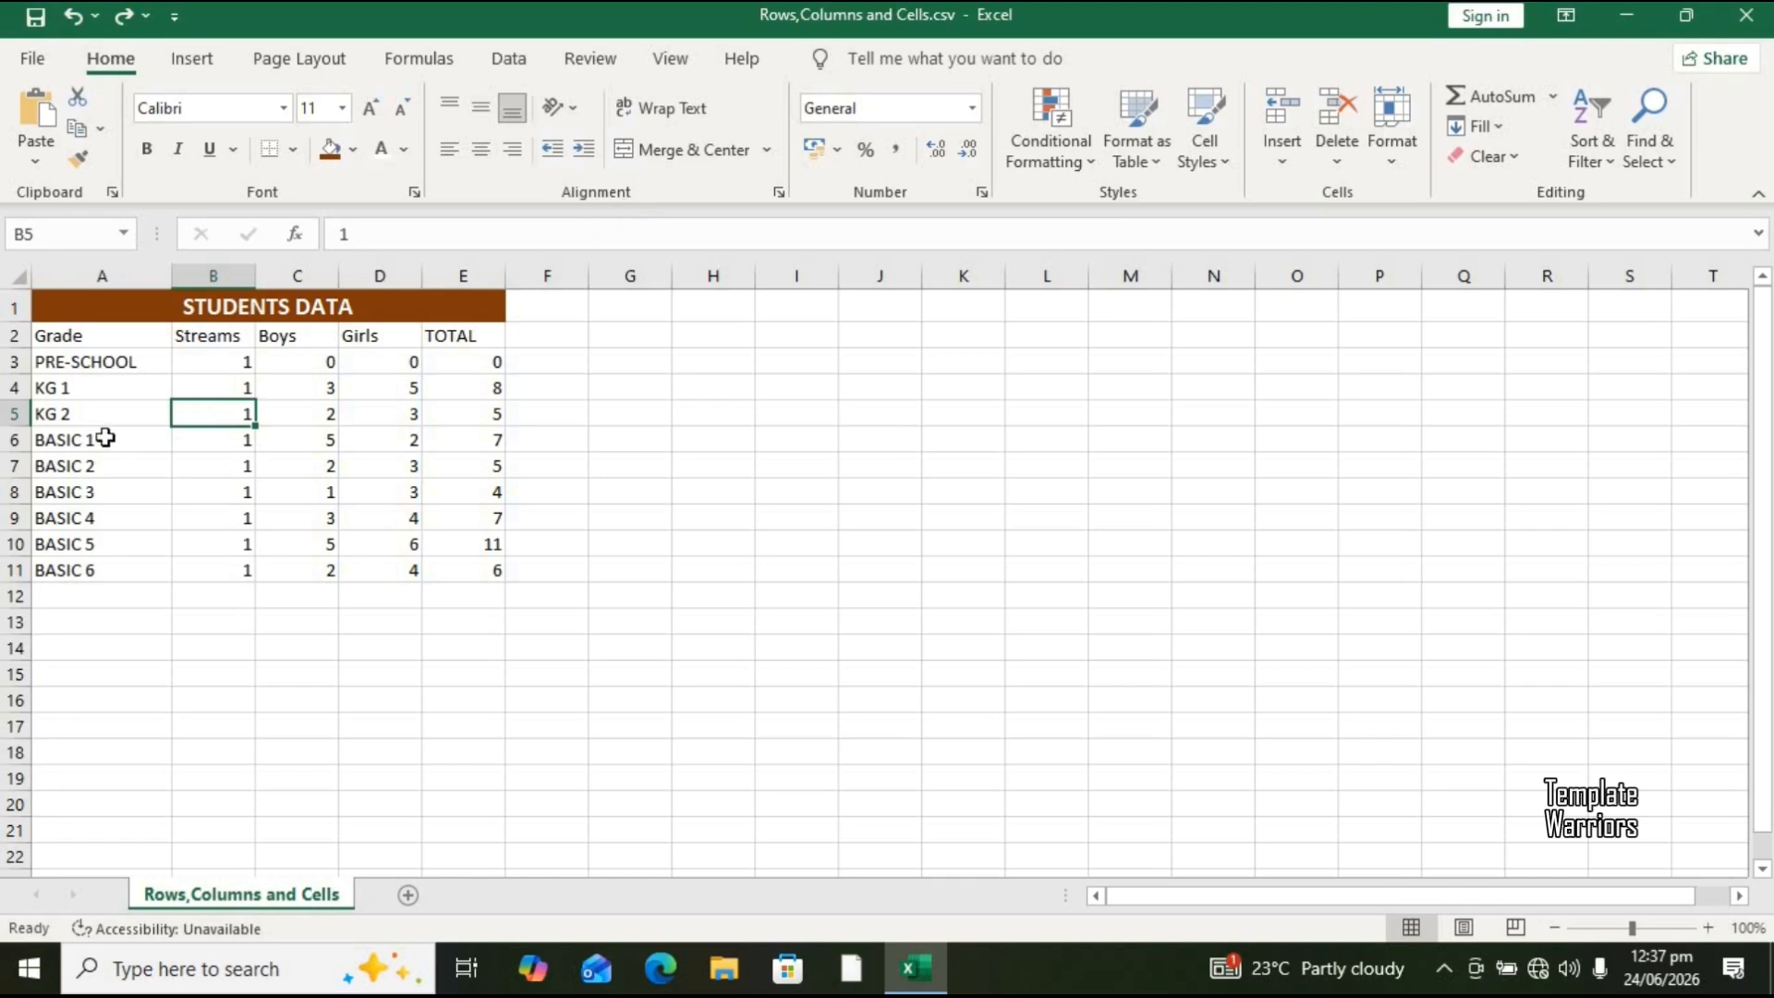
Step: Select the whole sheet and increase the height of all rows and the width of all columns
{"action": "left_click", "coordinate": [23, 279]}
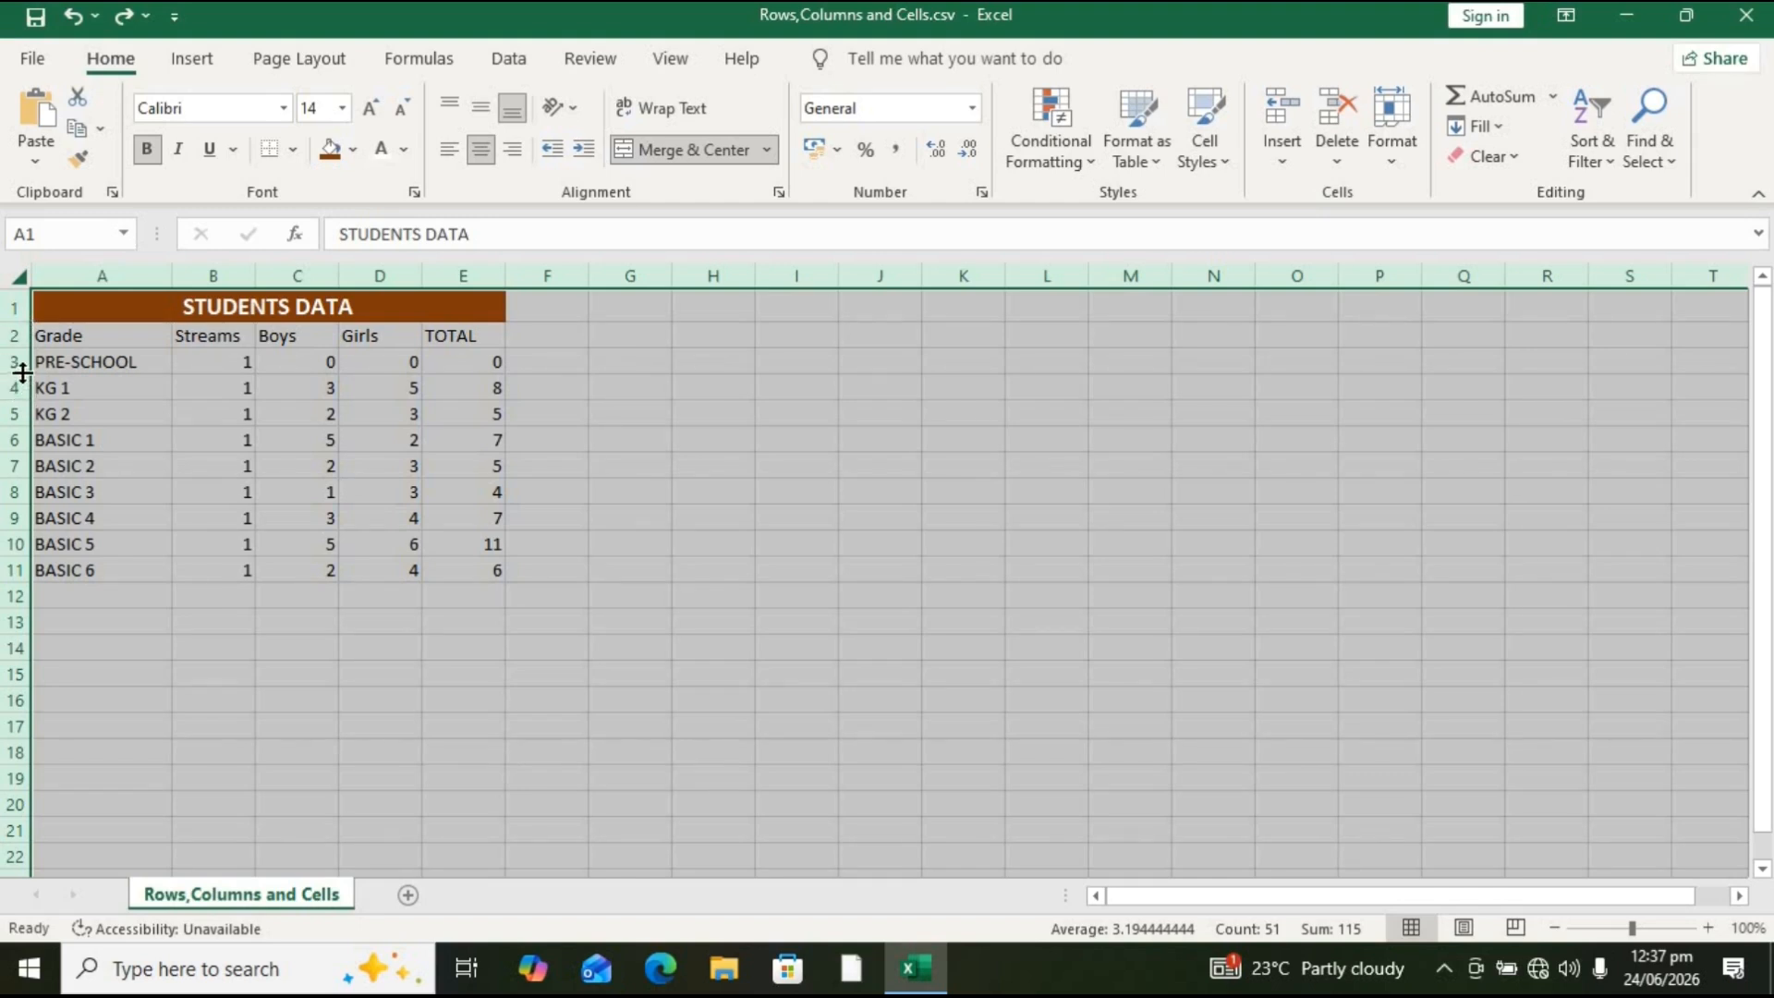
{"action": "left_click_drag", "start_coordinate": [22, 349], "coordinate": [22, 360]}
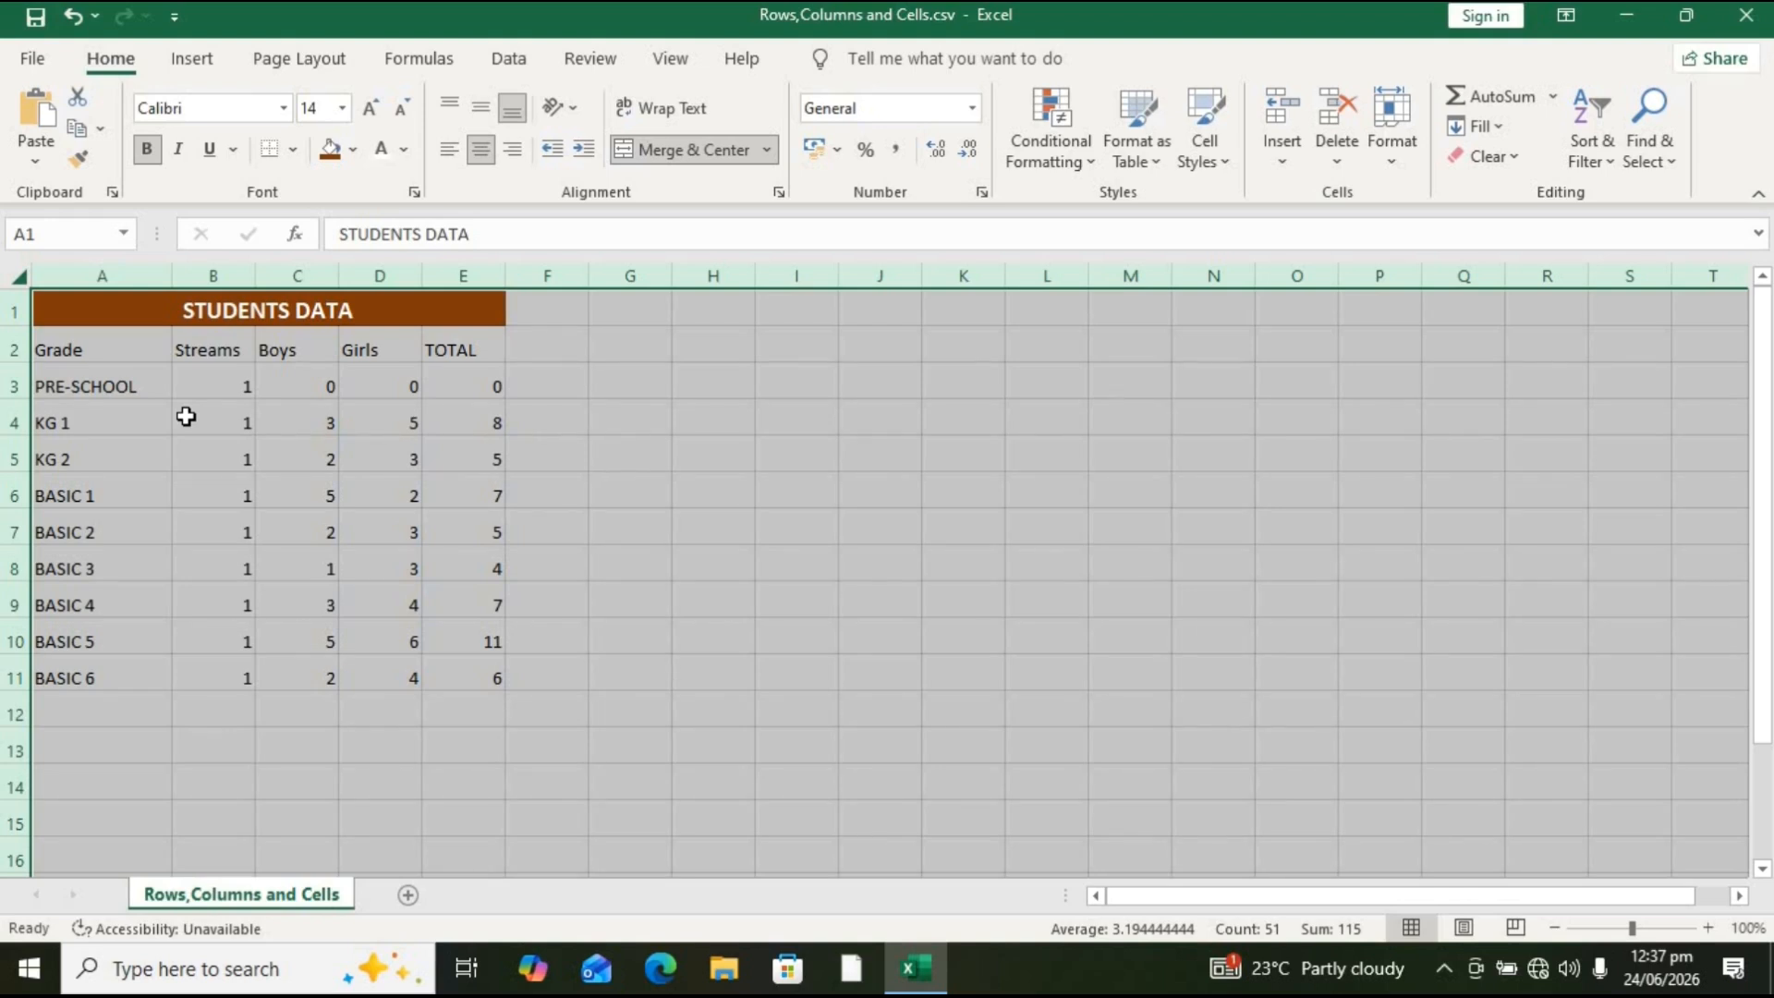
{"action": "left_click_drag", "start_coordinate": [171, 280], "coordinate": [185, 280]}
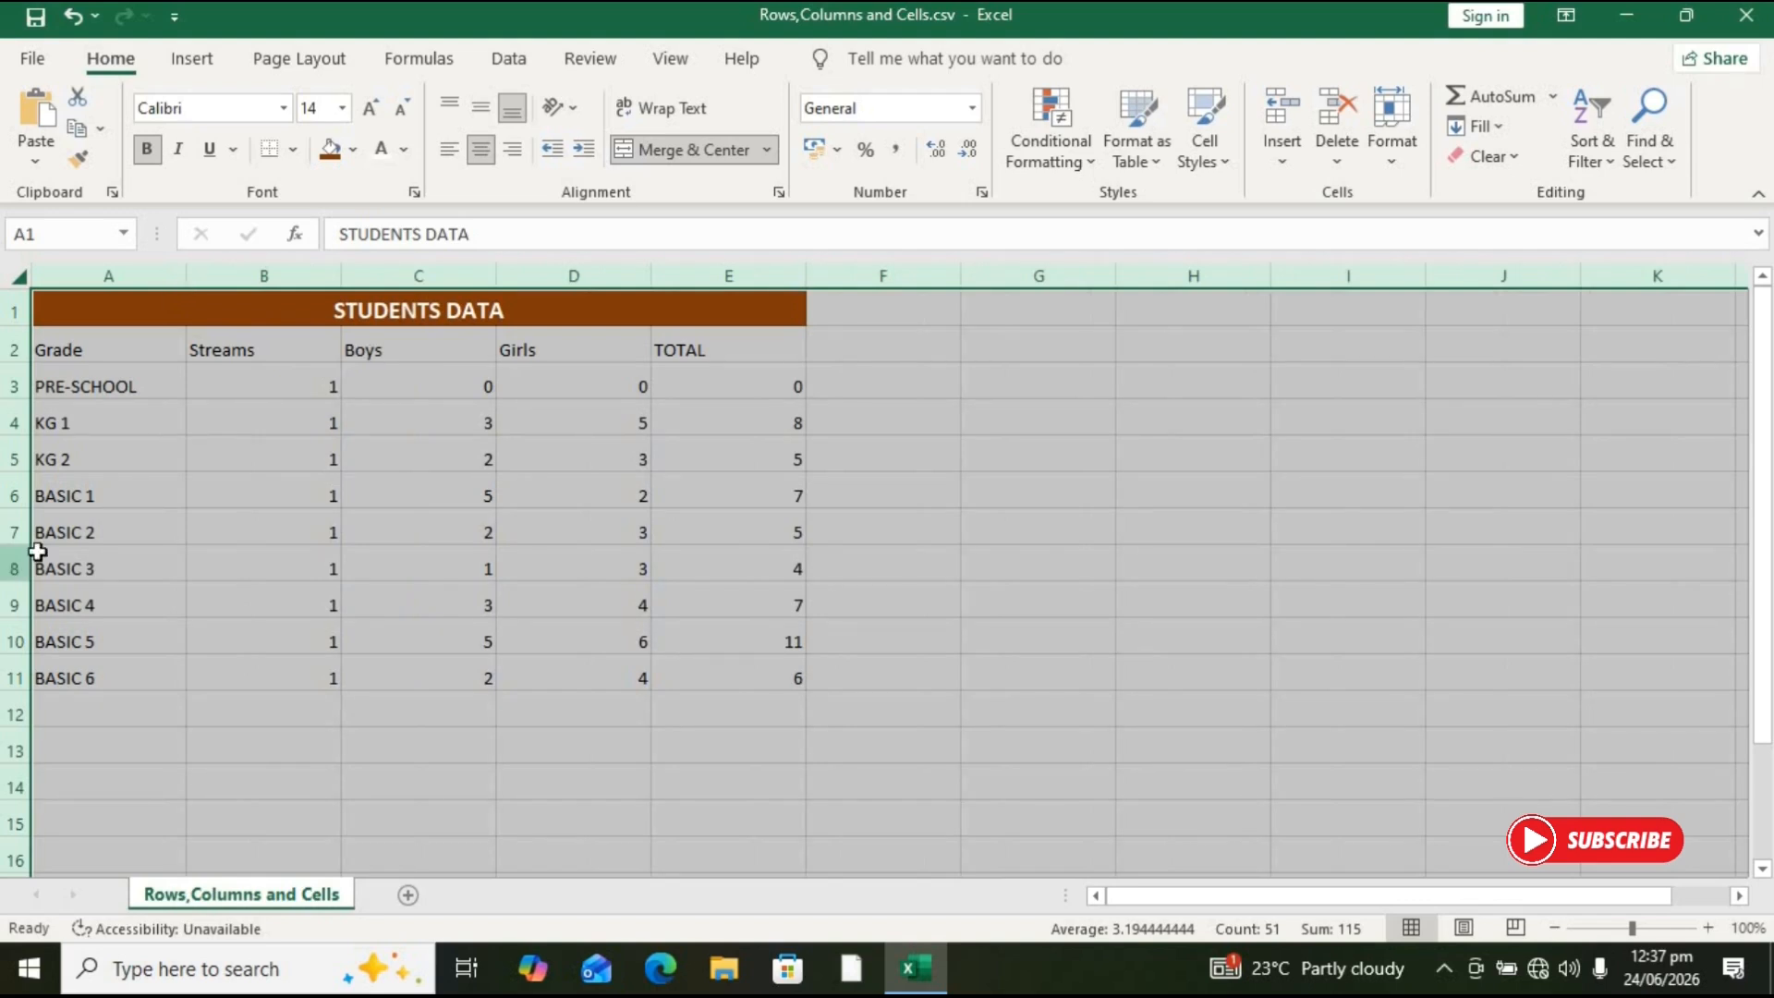
{"action": "left_click_drag", "start_coordinate": [28, 543], "coordinate": [28, 552]}
{"action": "left_click", "coordinate": [100, 539]}
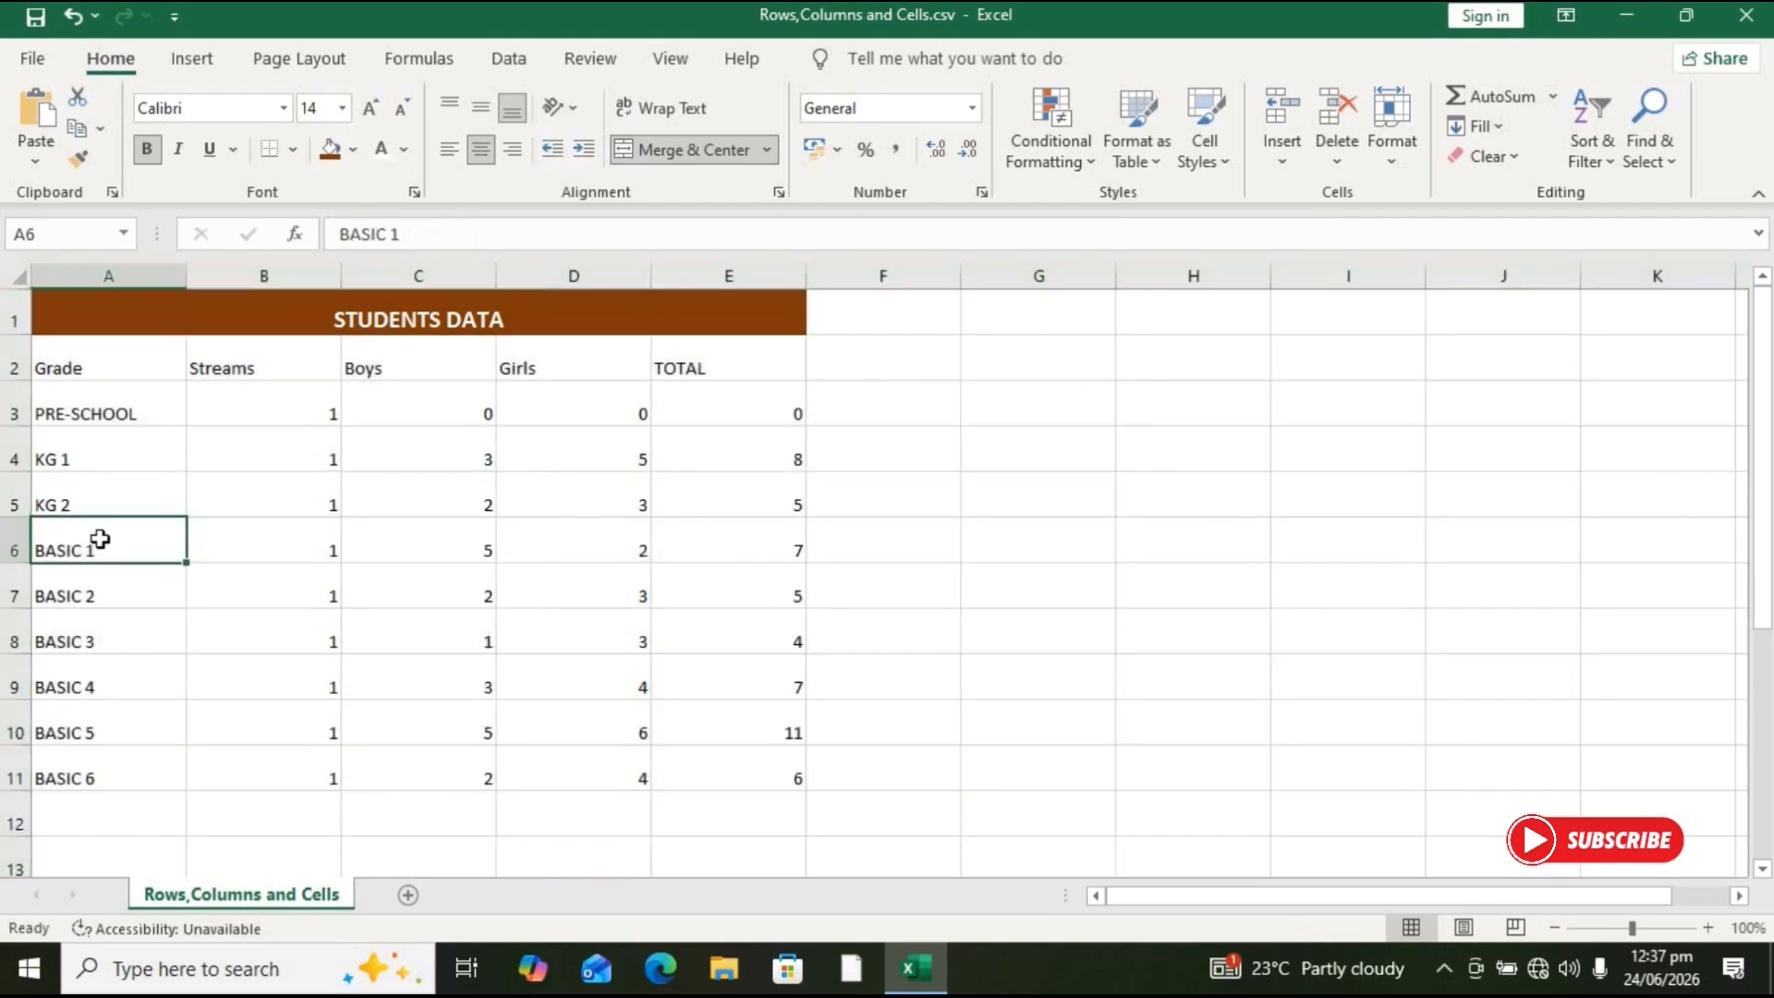
Step: Select the merged STUDENTS DATA title cell
{"action": "left_click", "coordinate": [400, 445]}
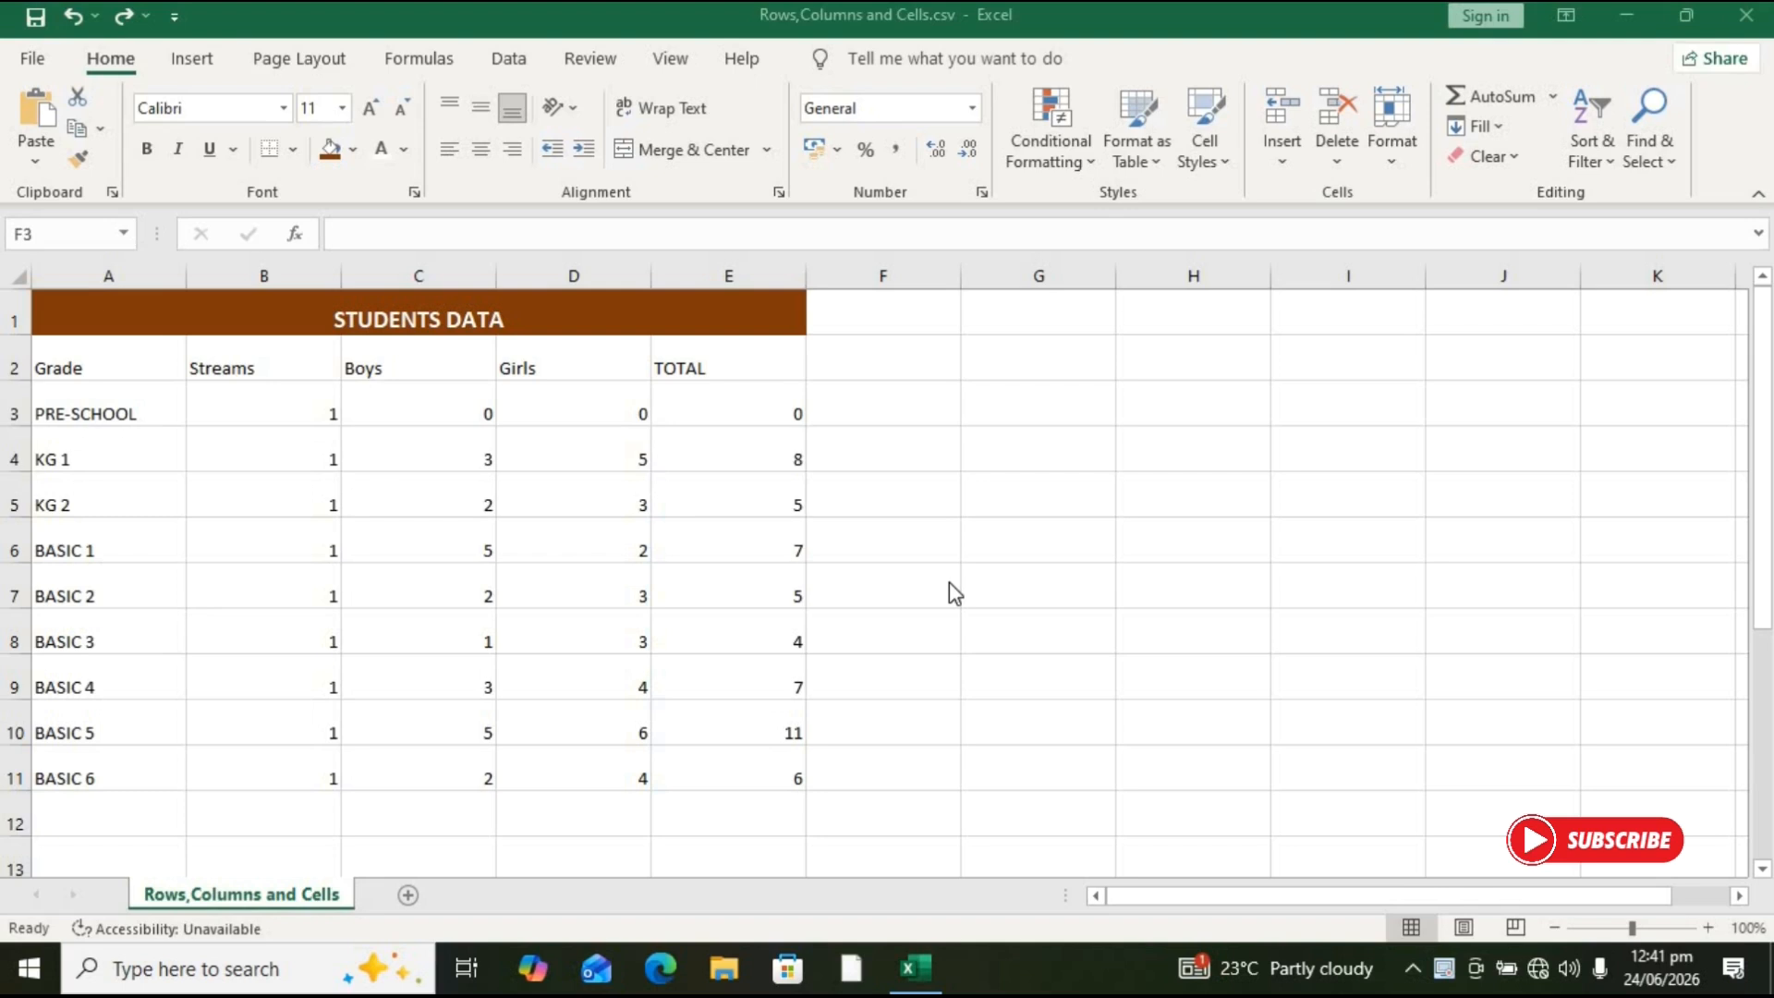
{"action": "left_click", "coordinate": [712, 320]}
{"action": "left_click", "coordinate": [711, 320]}
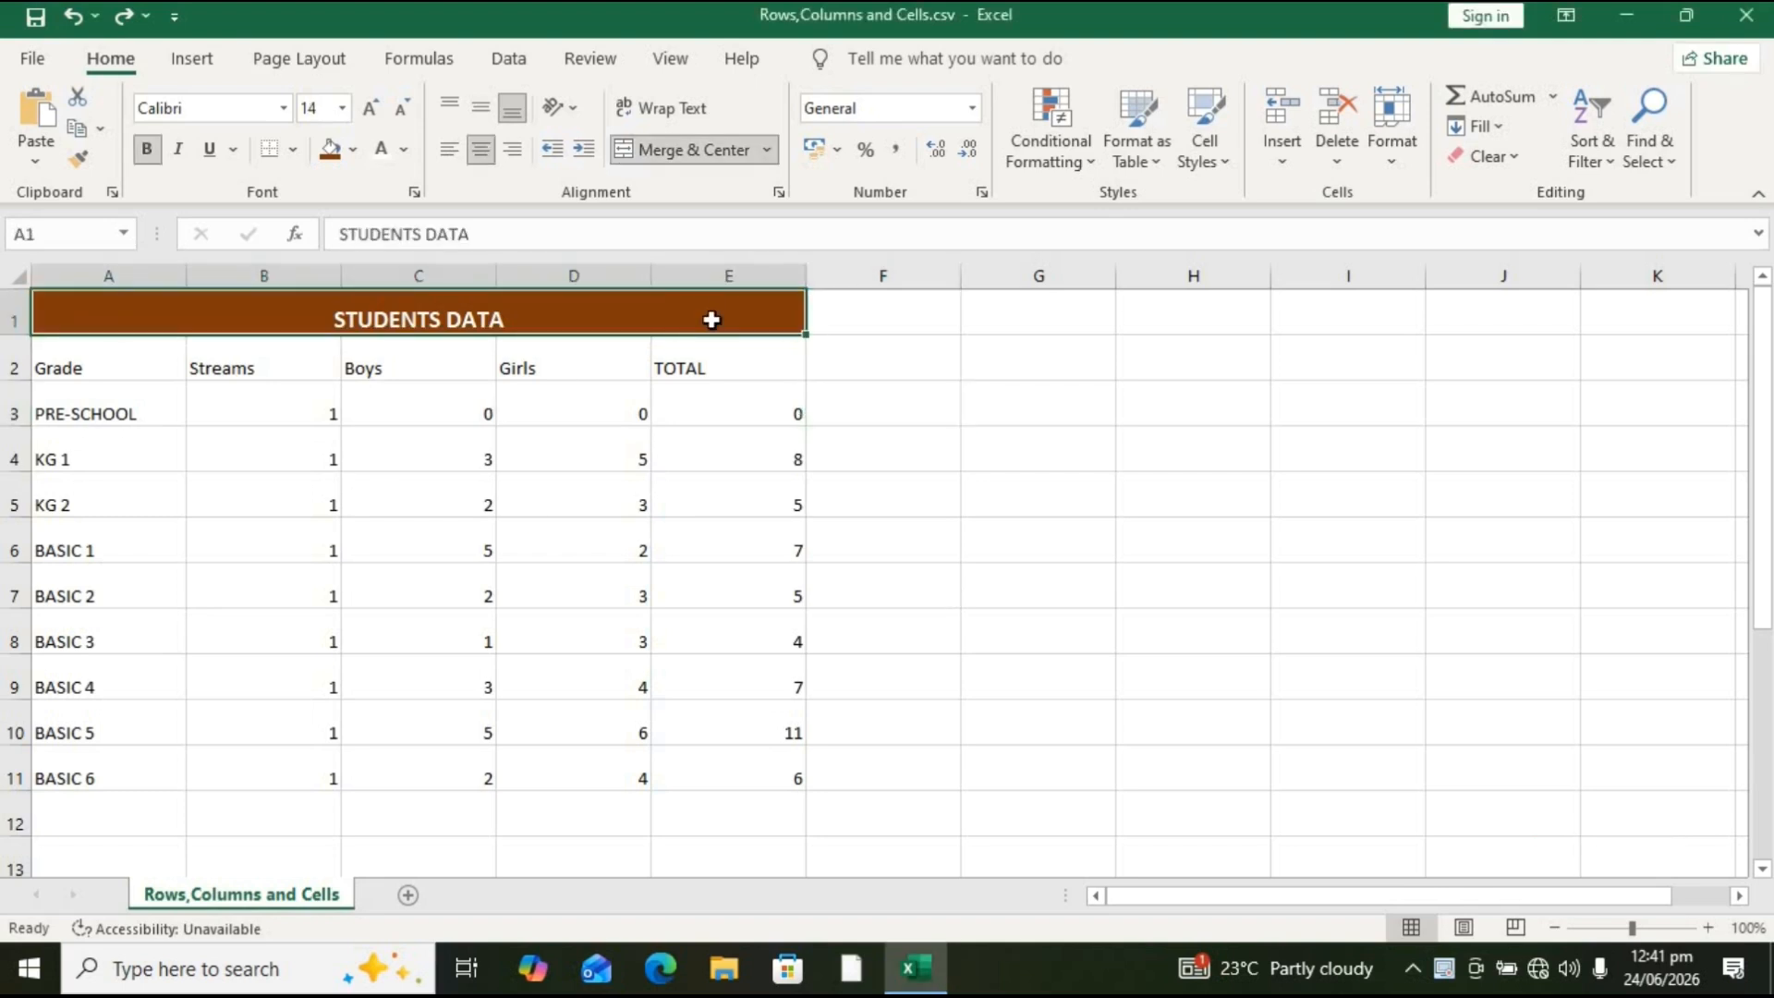
Step: Insert a blank column before the TOTAL column, then undo the insertion
{"action": "left_click", "coordinate": [730, 274]}
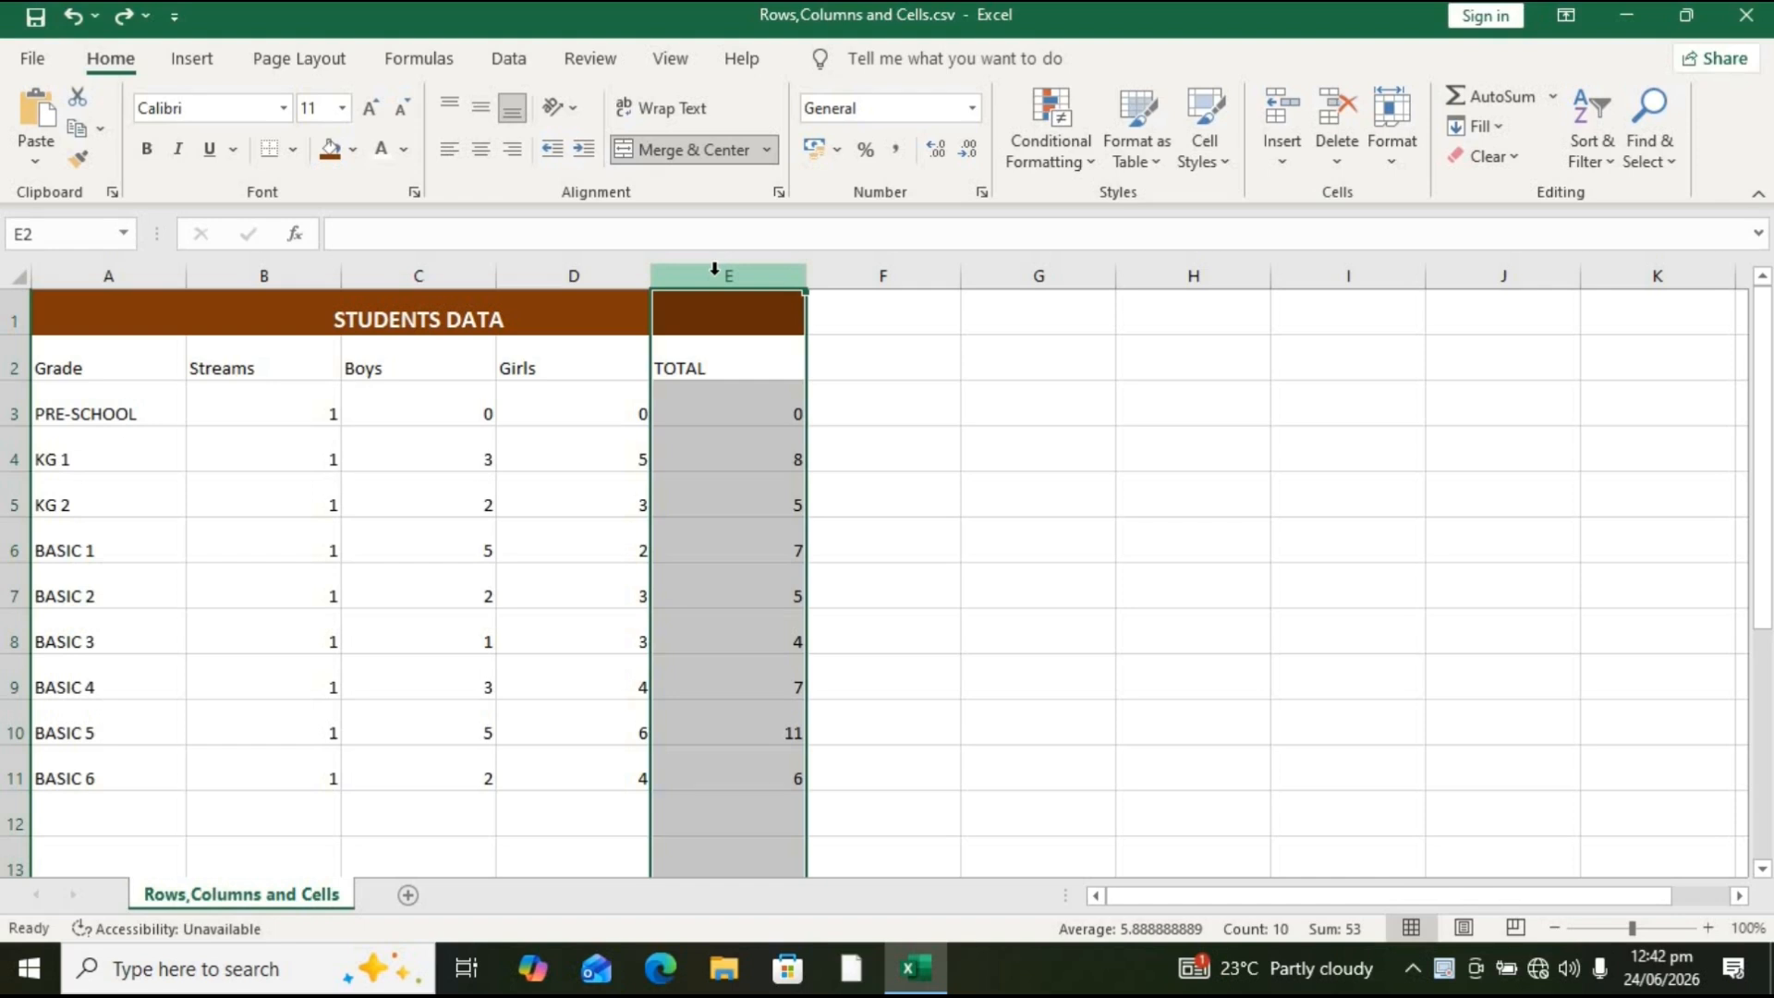
{"action": "key", "text": "ctrl+shift+plus"}
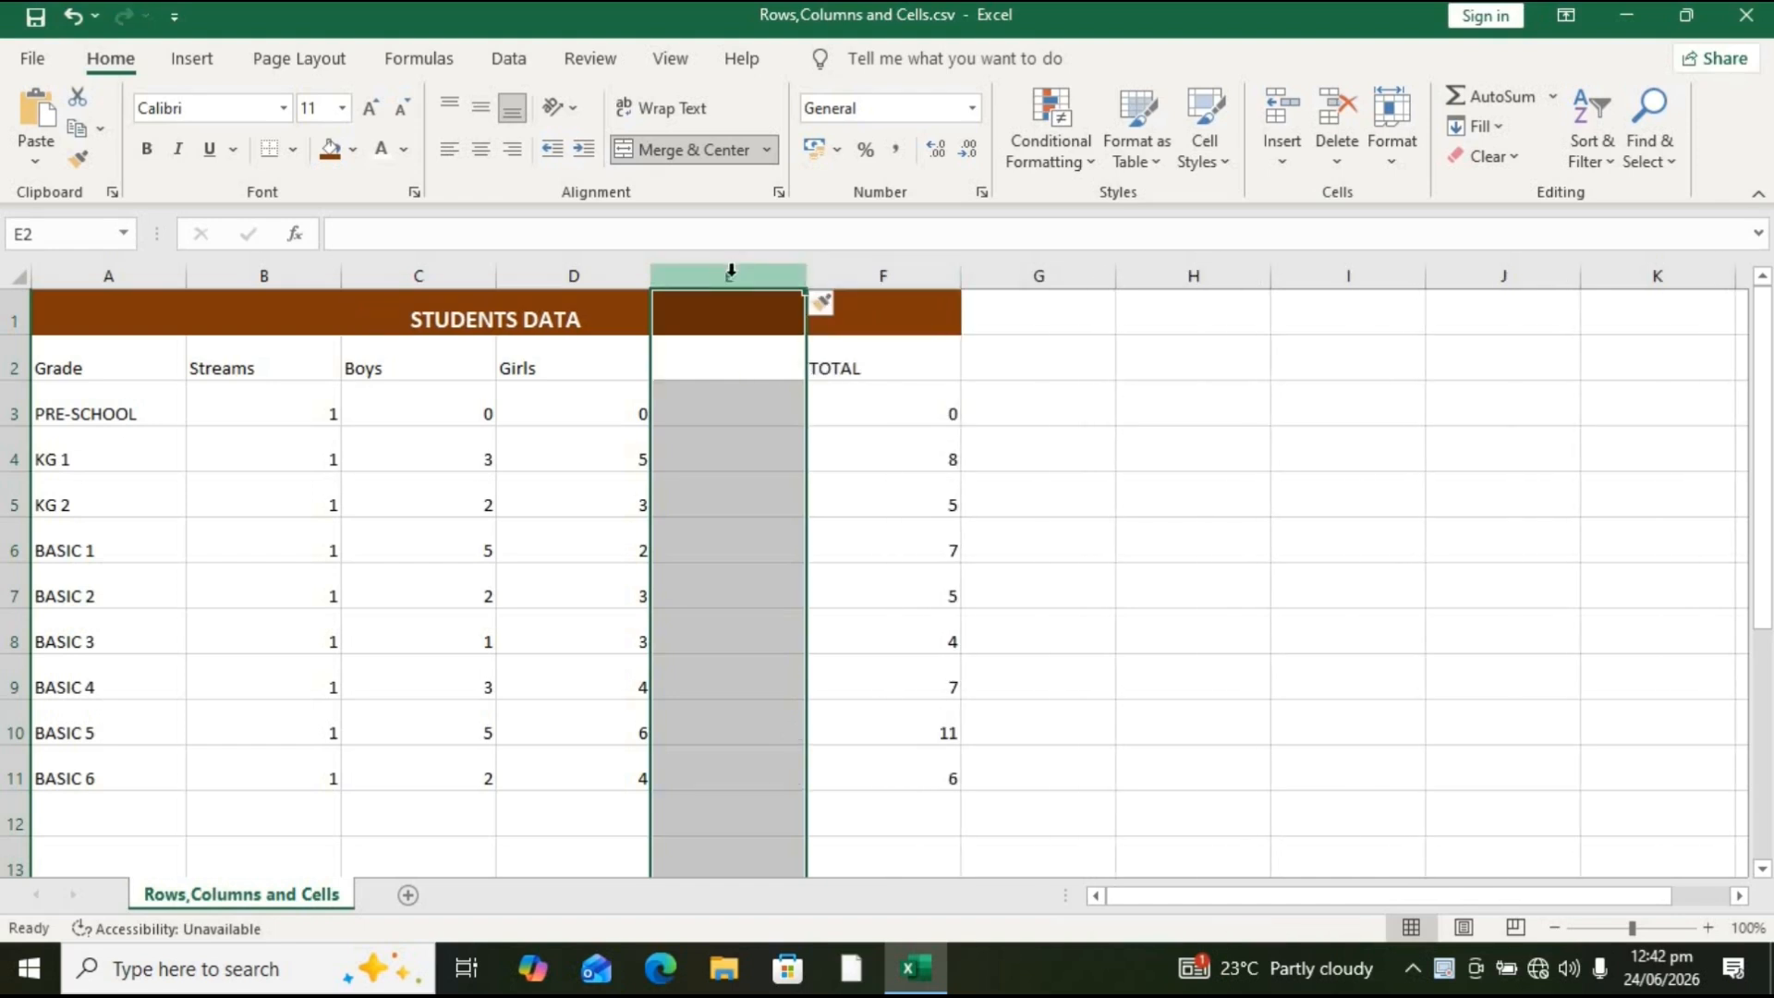
{"action": "key", "text": "ctrl+z"}
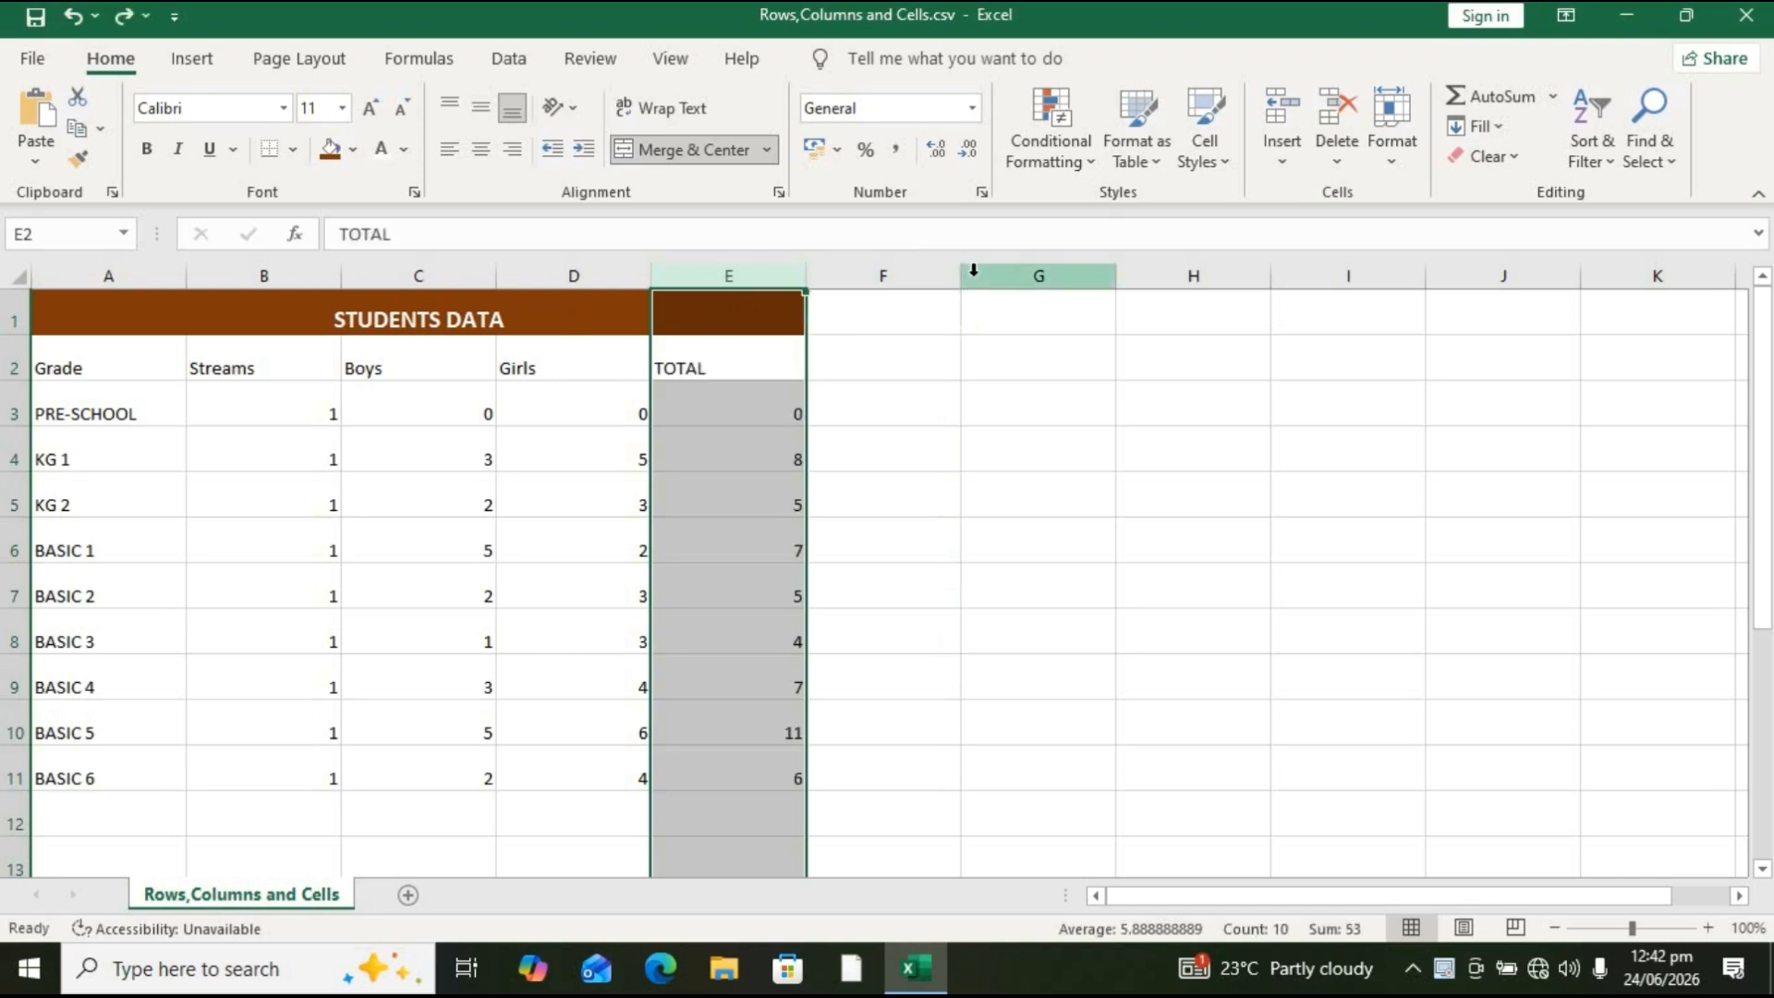
Step: Select columns B and E together, insert blank columns before each, then undo the insertion
{"action": "left_click", "coordinate": [726, 277]}
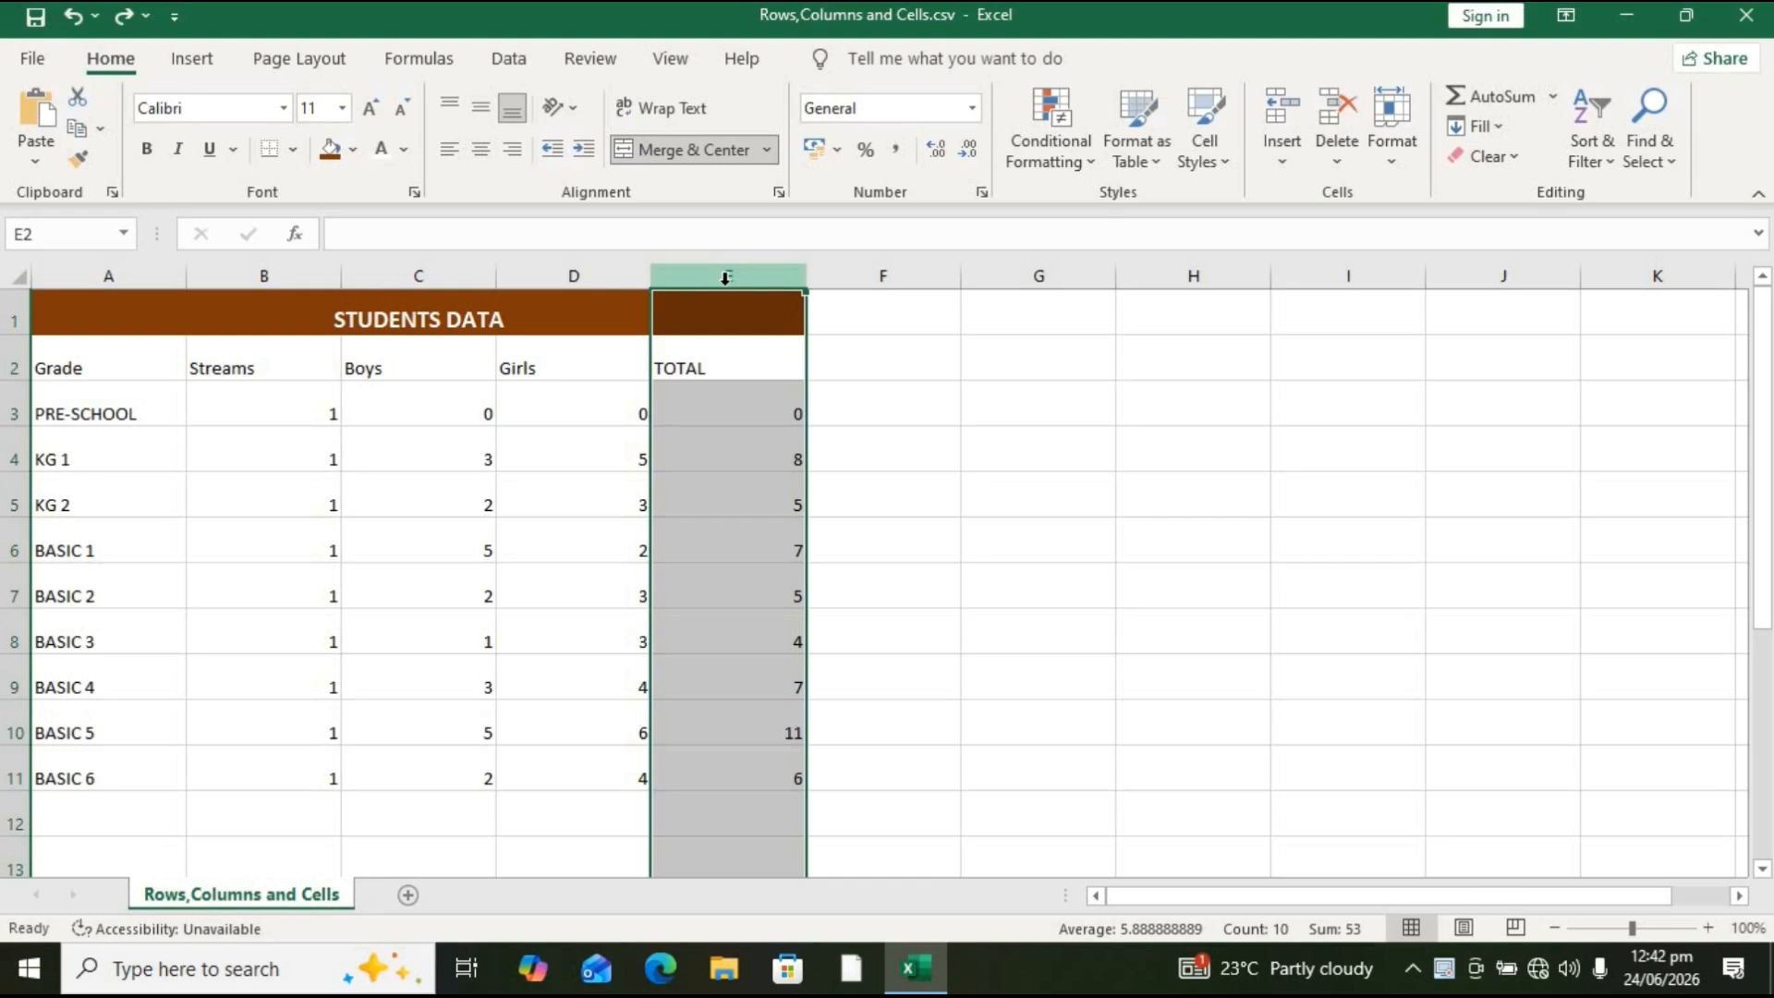
{"action": "left_click", "coordinate": [276, 275], "text": "ctrl"}
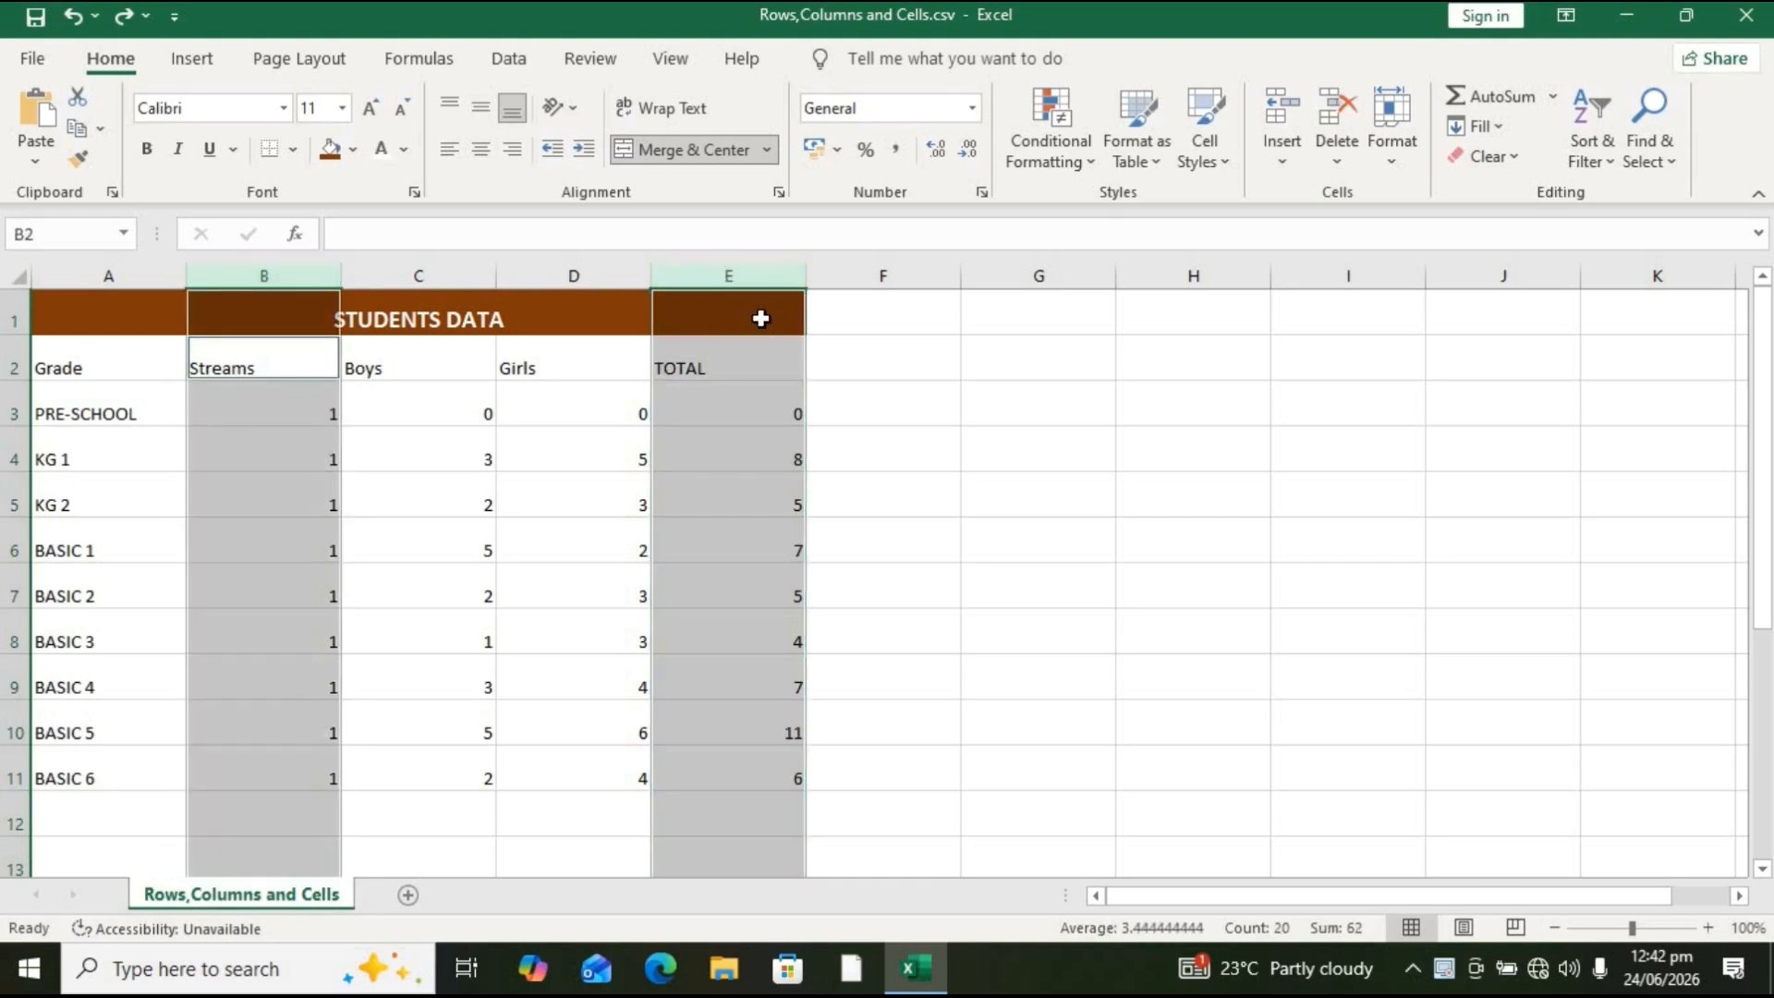
{"action": "left_click", "coordinate": [756, 271]}
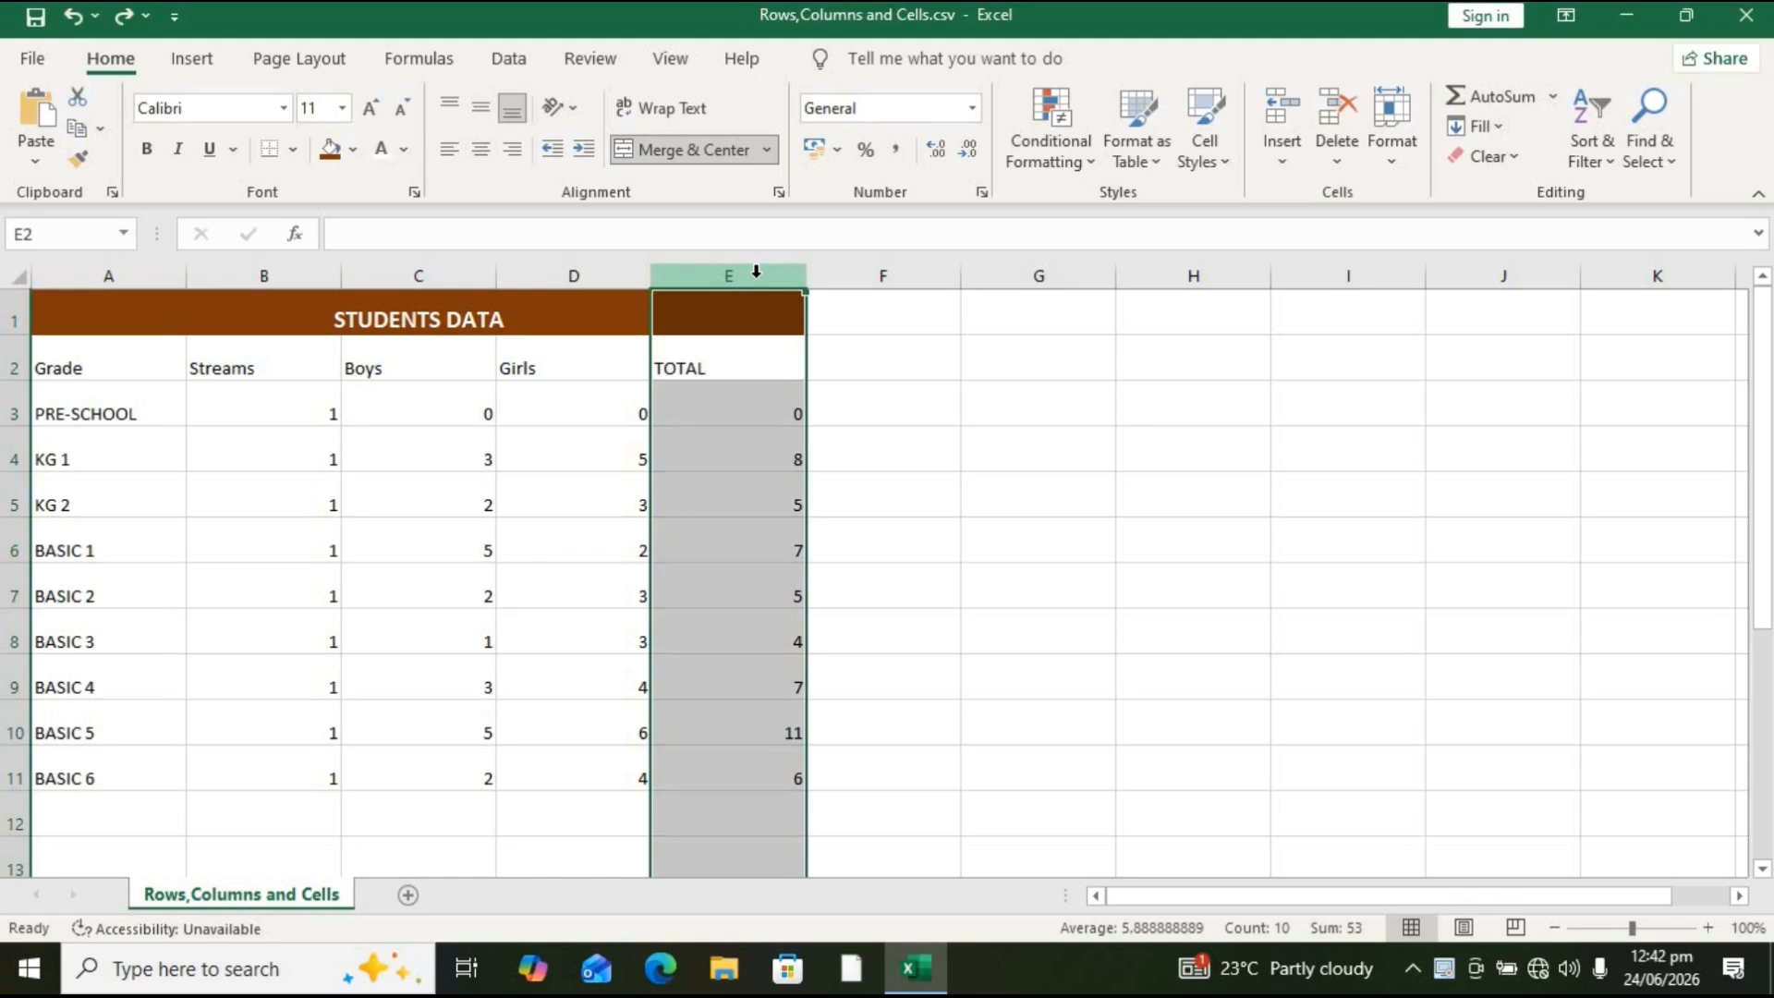
{"action": "left_click", "coordinate": [230, 262], "text": "ctrl"}
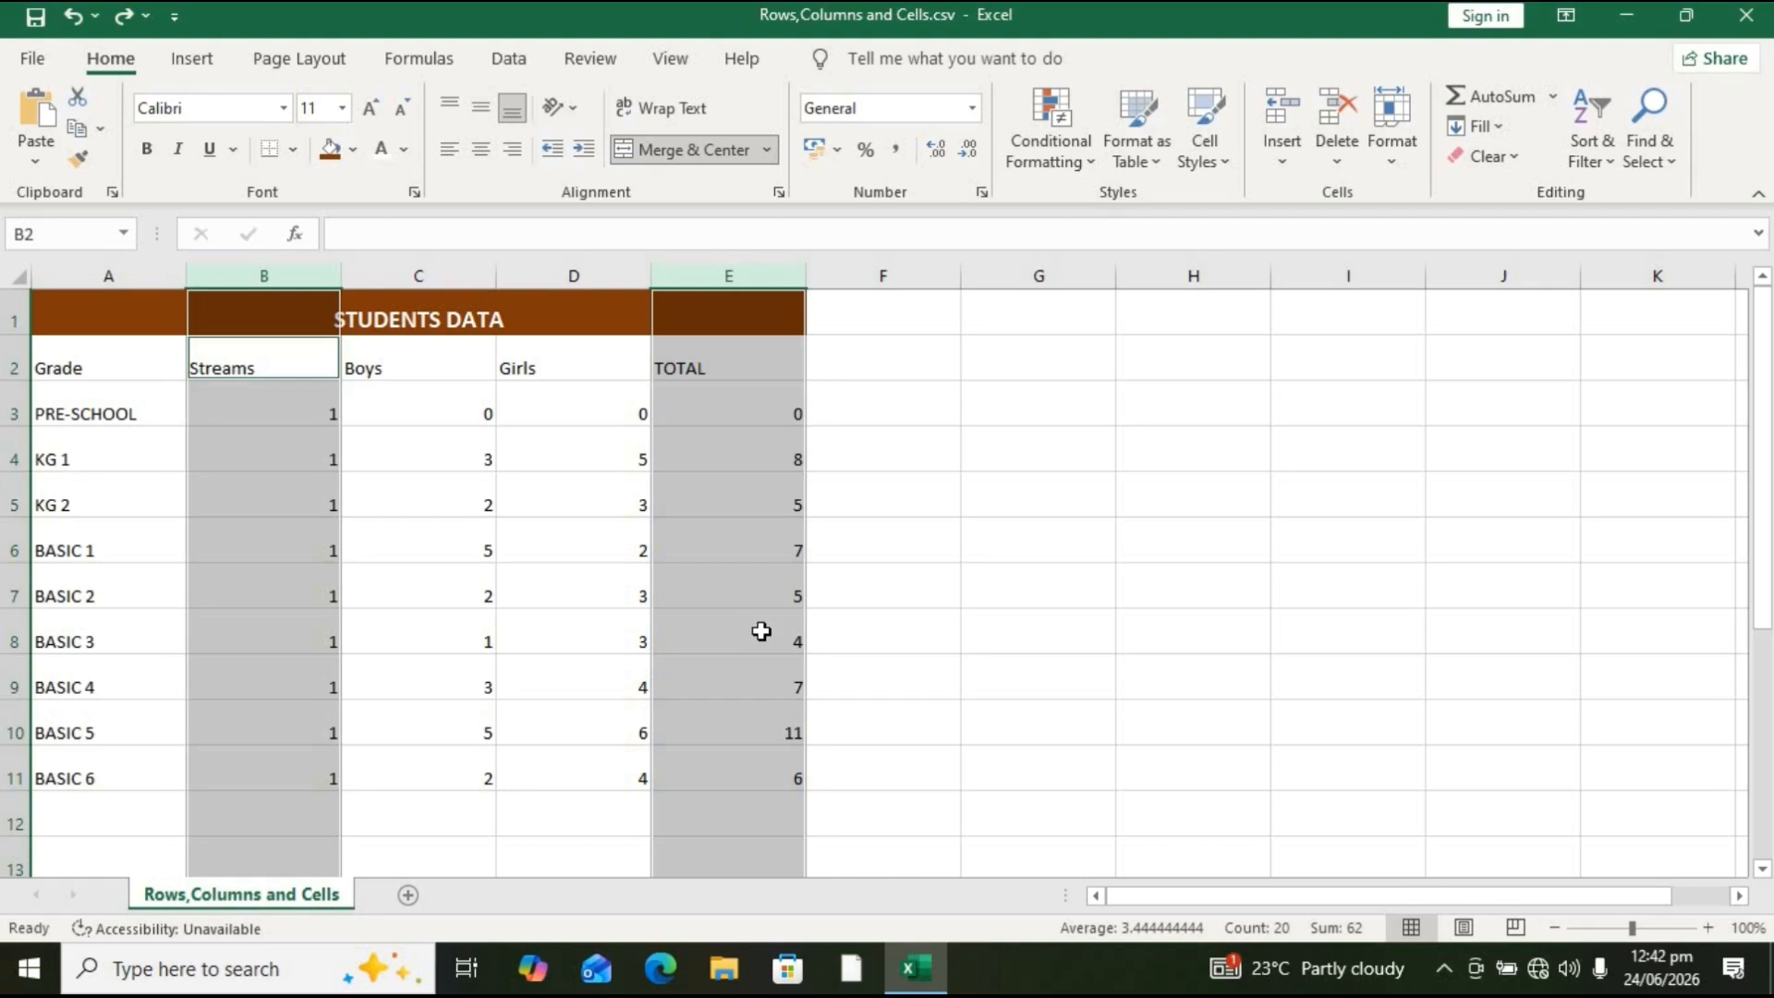
{"action": "key", "text": "ctrl+shift+plus"}
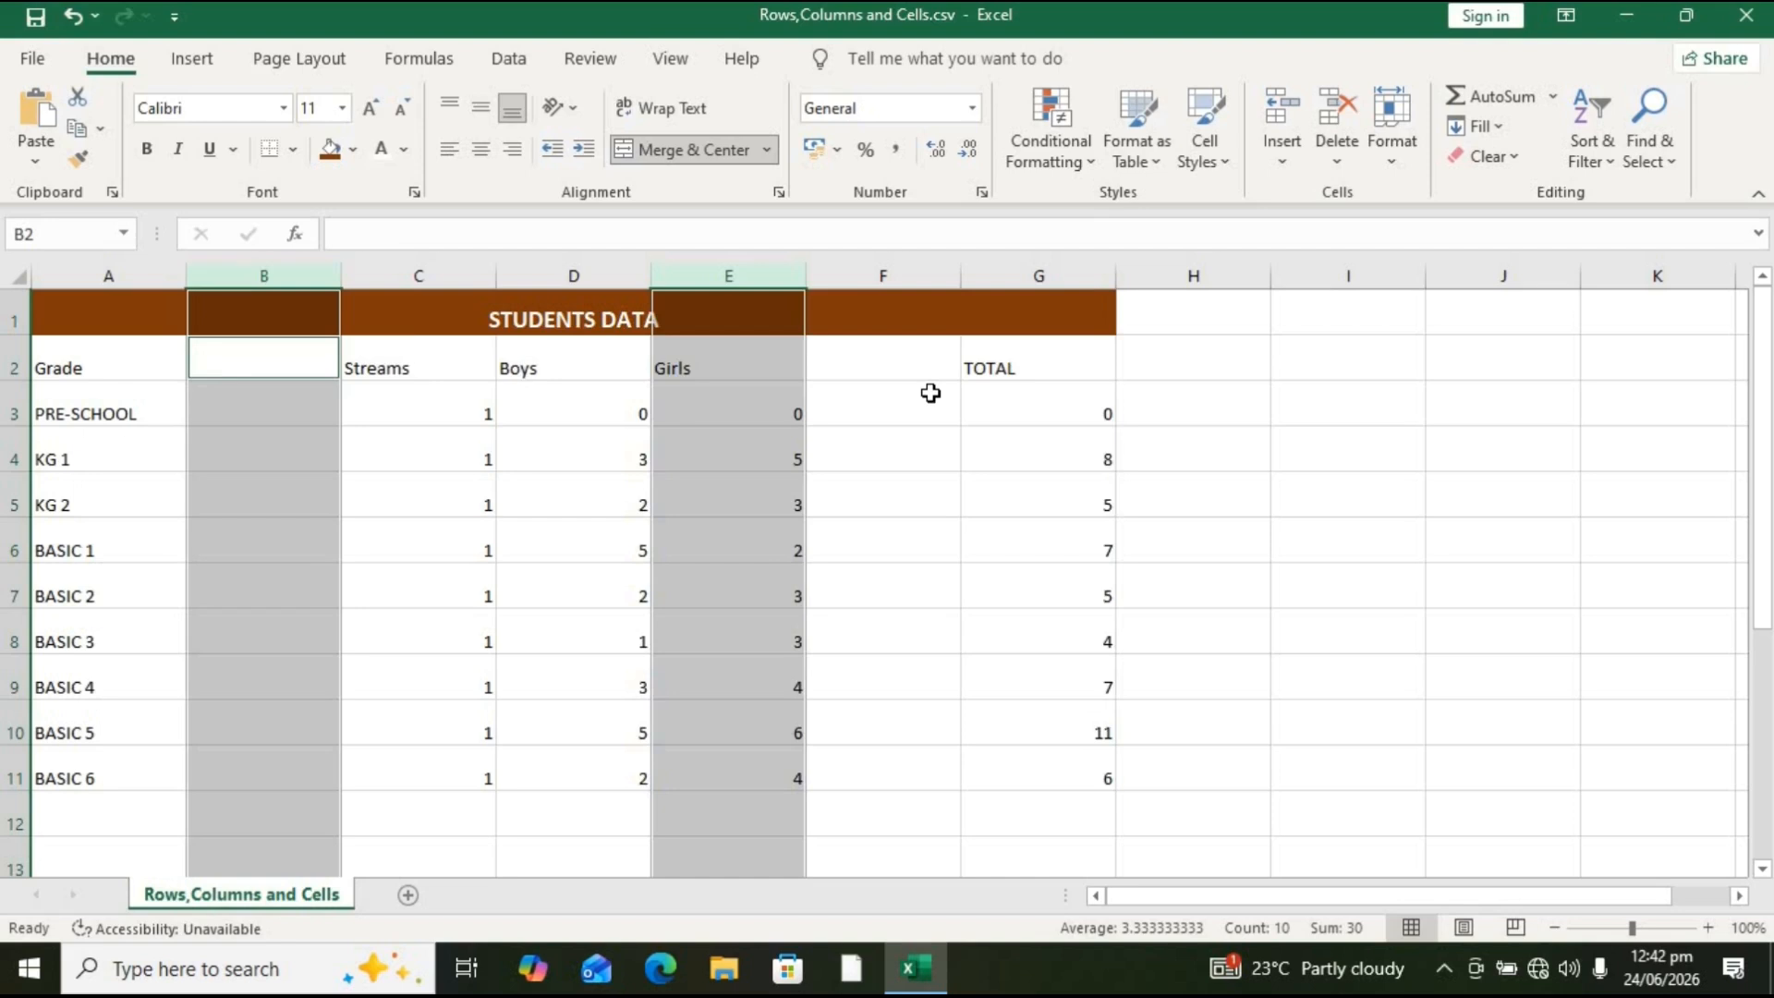
{"action": "key", "text": "ctrl+z"}
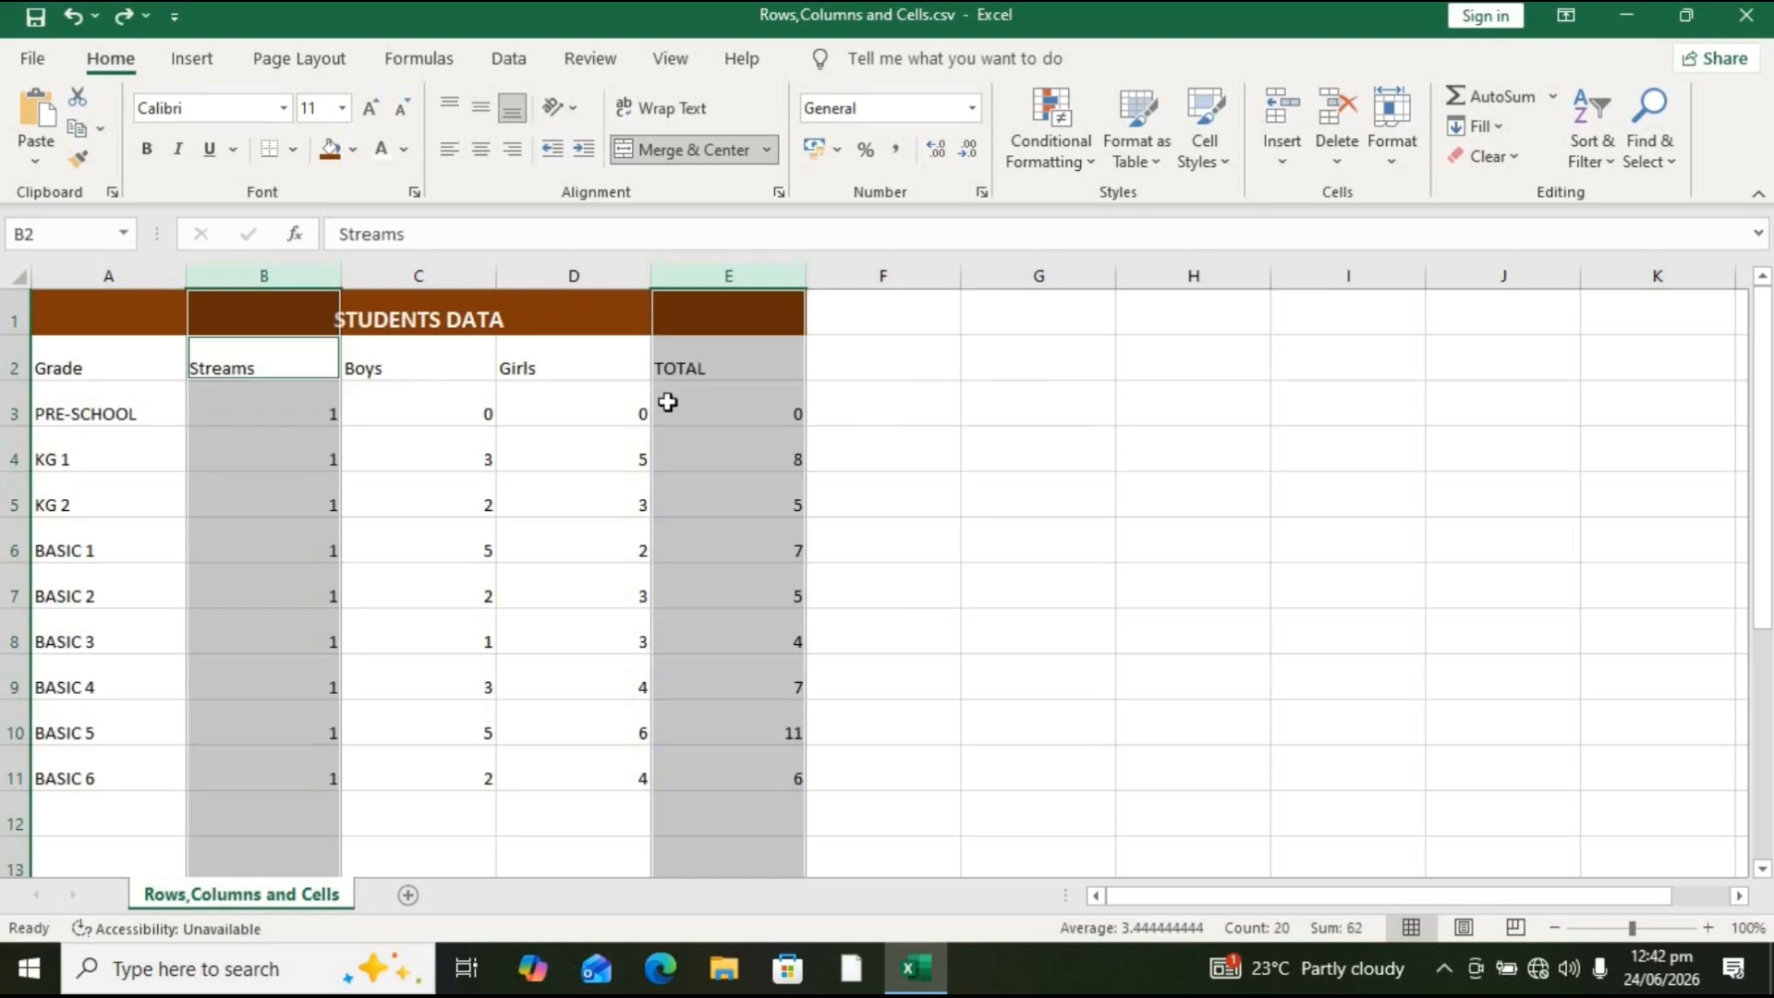
Step: Select rows 3, 6 and 9 together, insert blank rows above them, then undo the insertion
{"action": "left_click", "coordinate": [10, 407]}
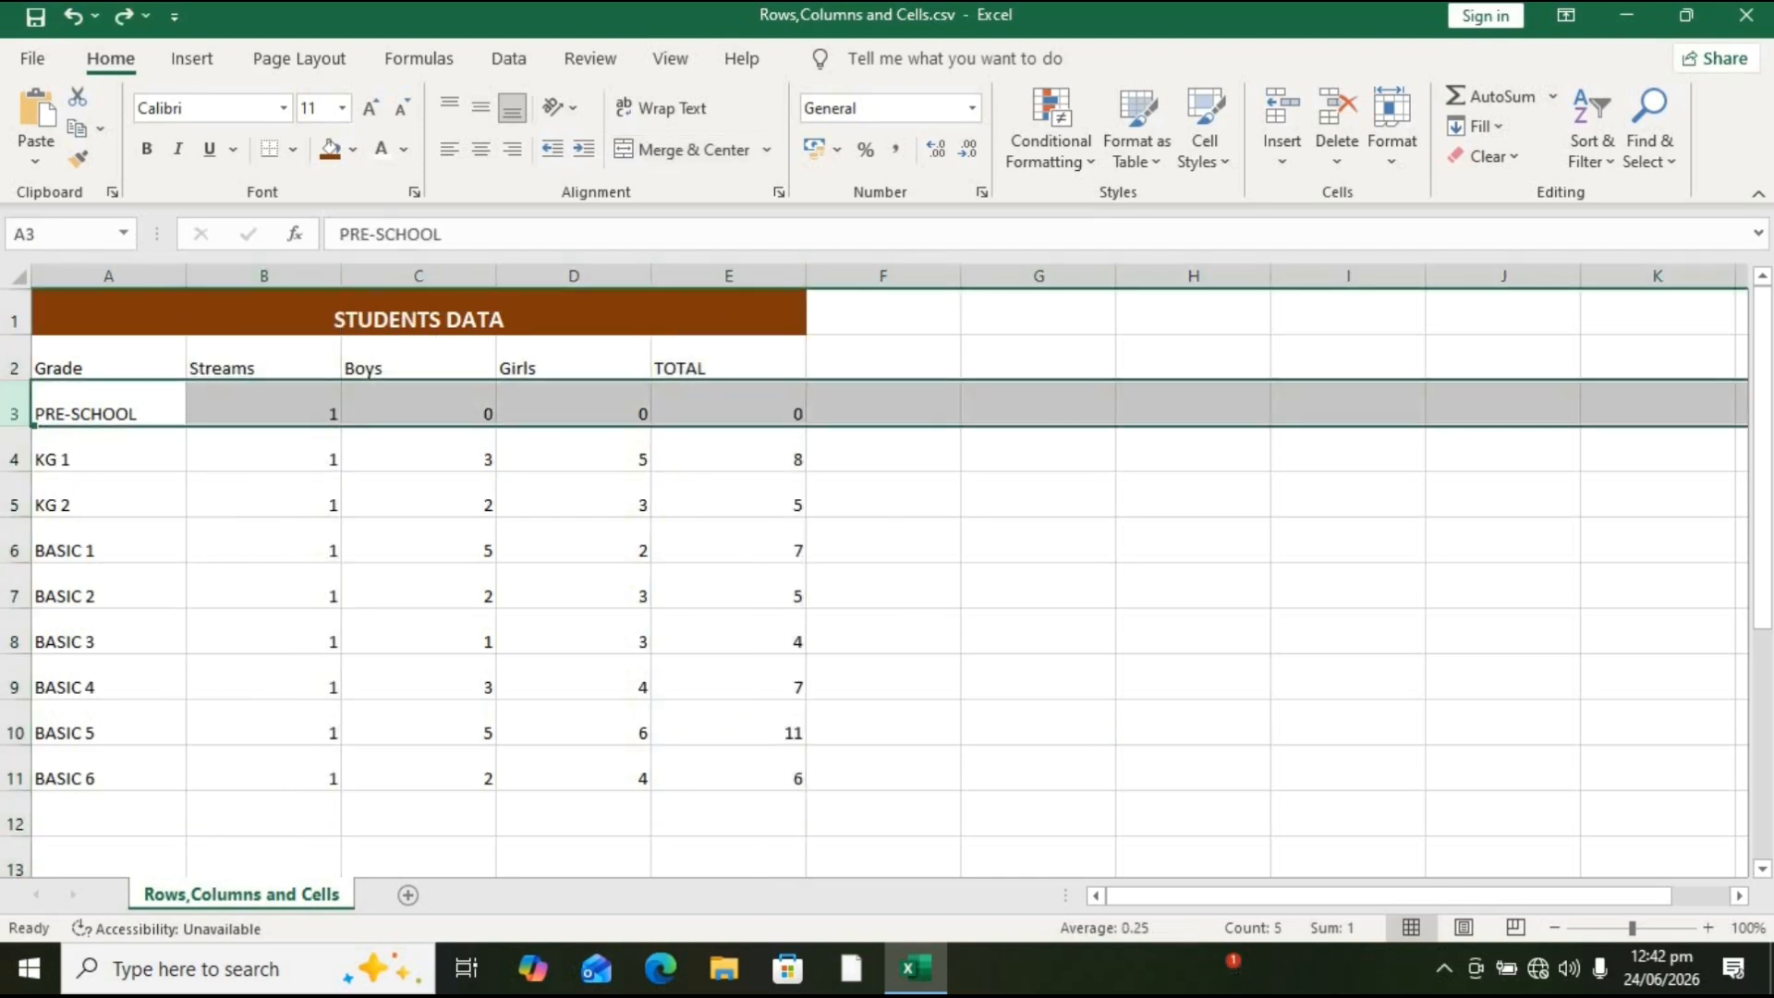
{"action": "left_click", "coordinate": [11, 552], "text": "ctrl"}
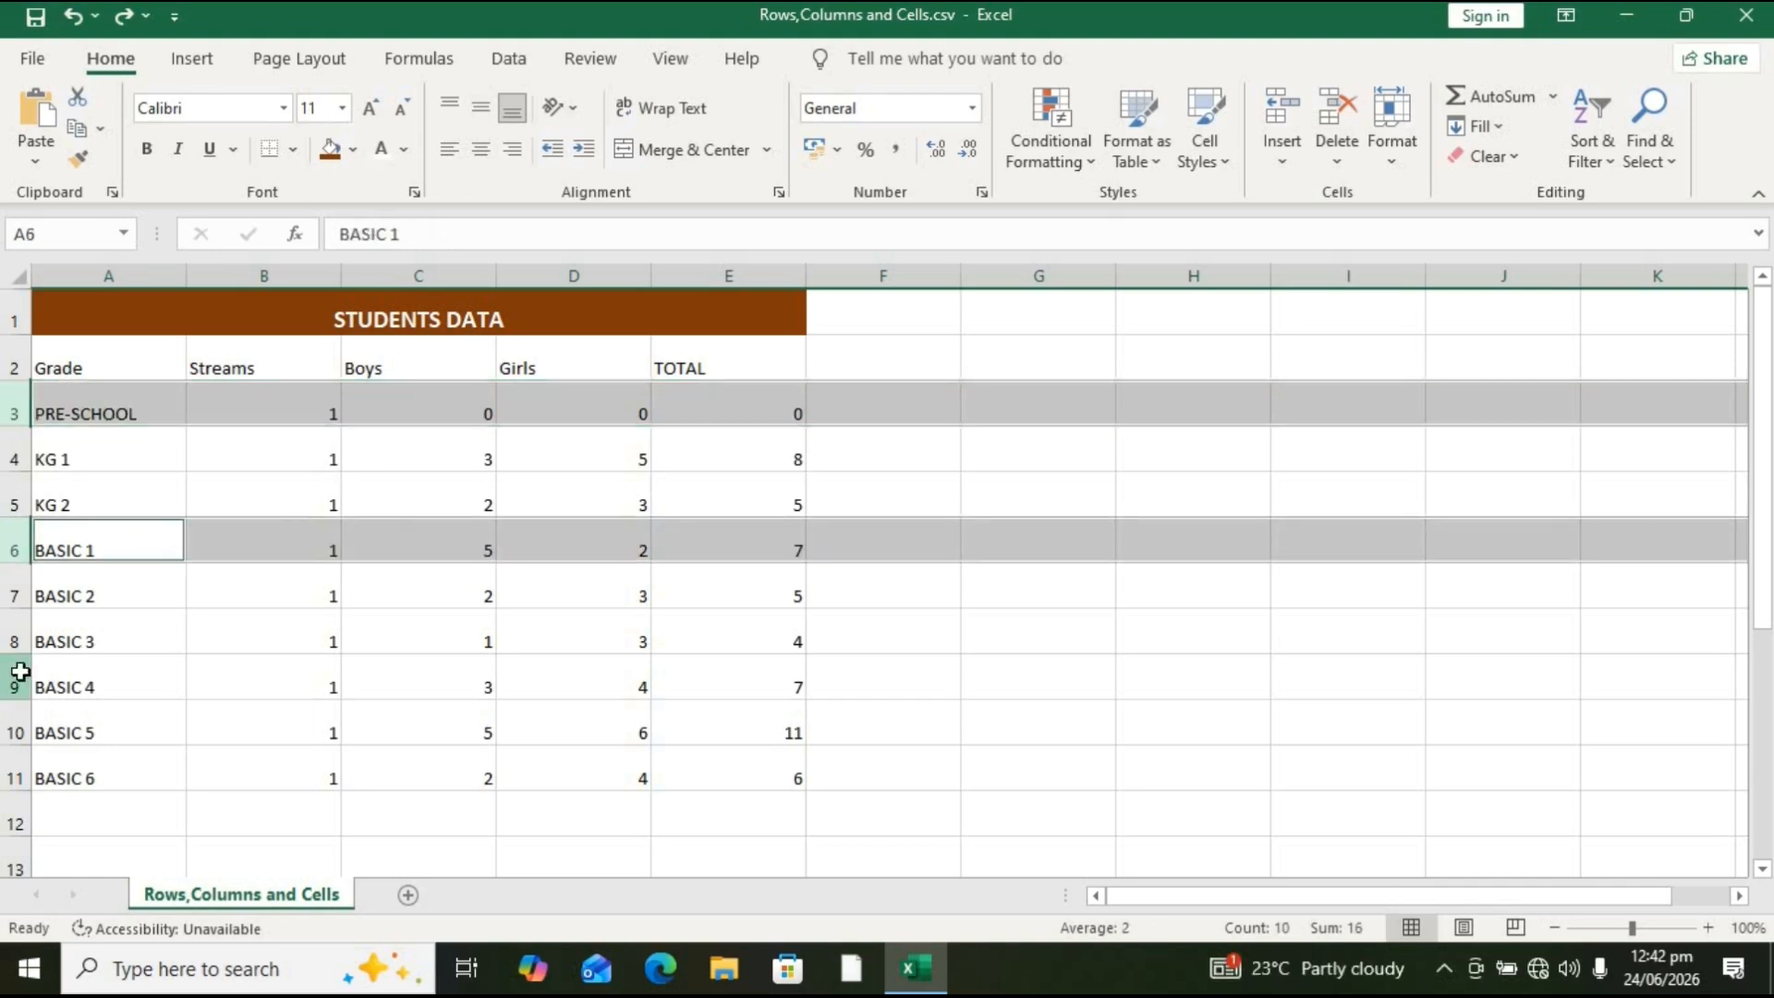
{"action": "left_click", "coordinate": [21, 672], "text": "ctrl"}
{"action": "key", "text": "ctrl+shift+plus"}
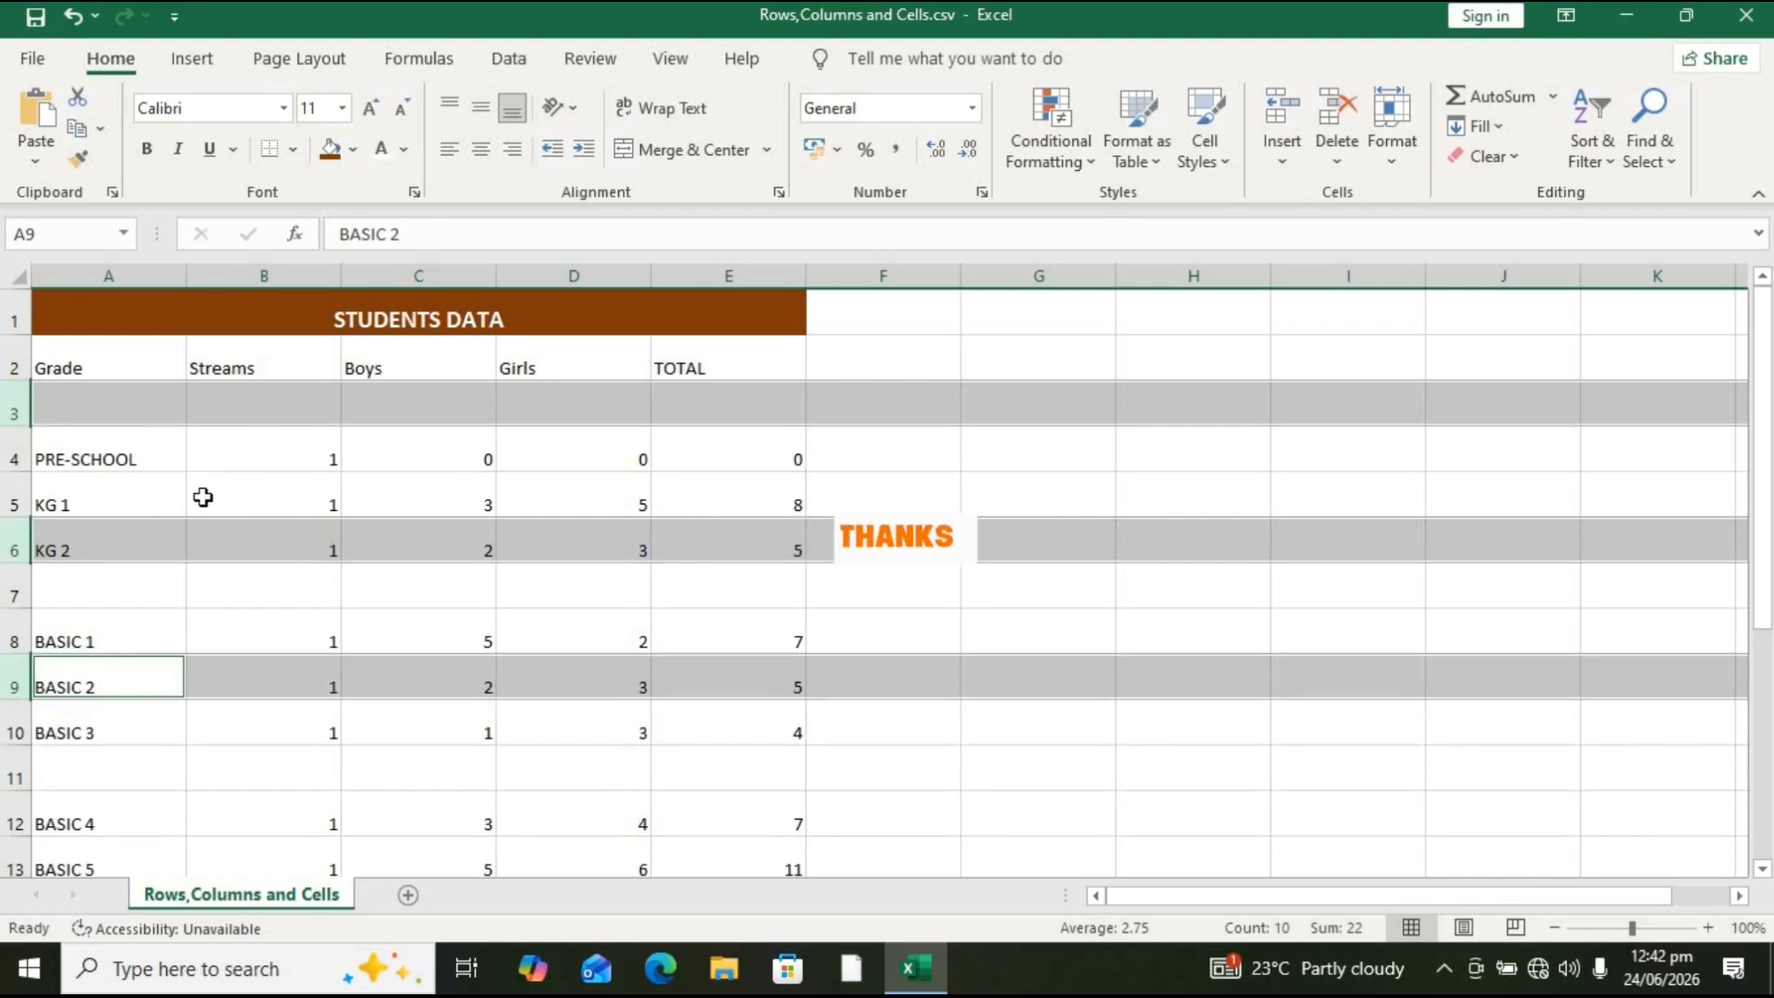
{"action": "key", "text": "ctrl+z"}
{"action": "left_click", "coordinate": [107, 499]}
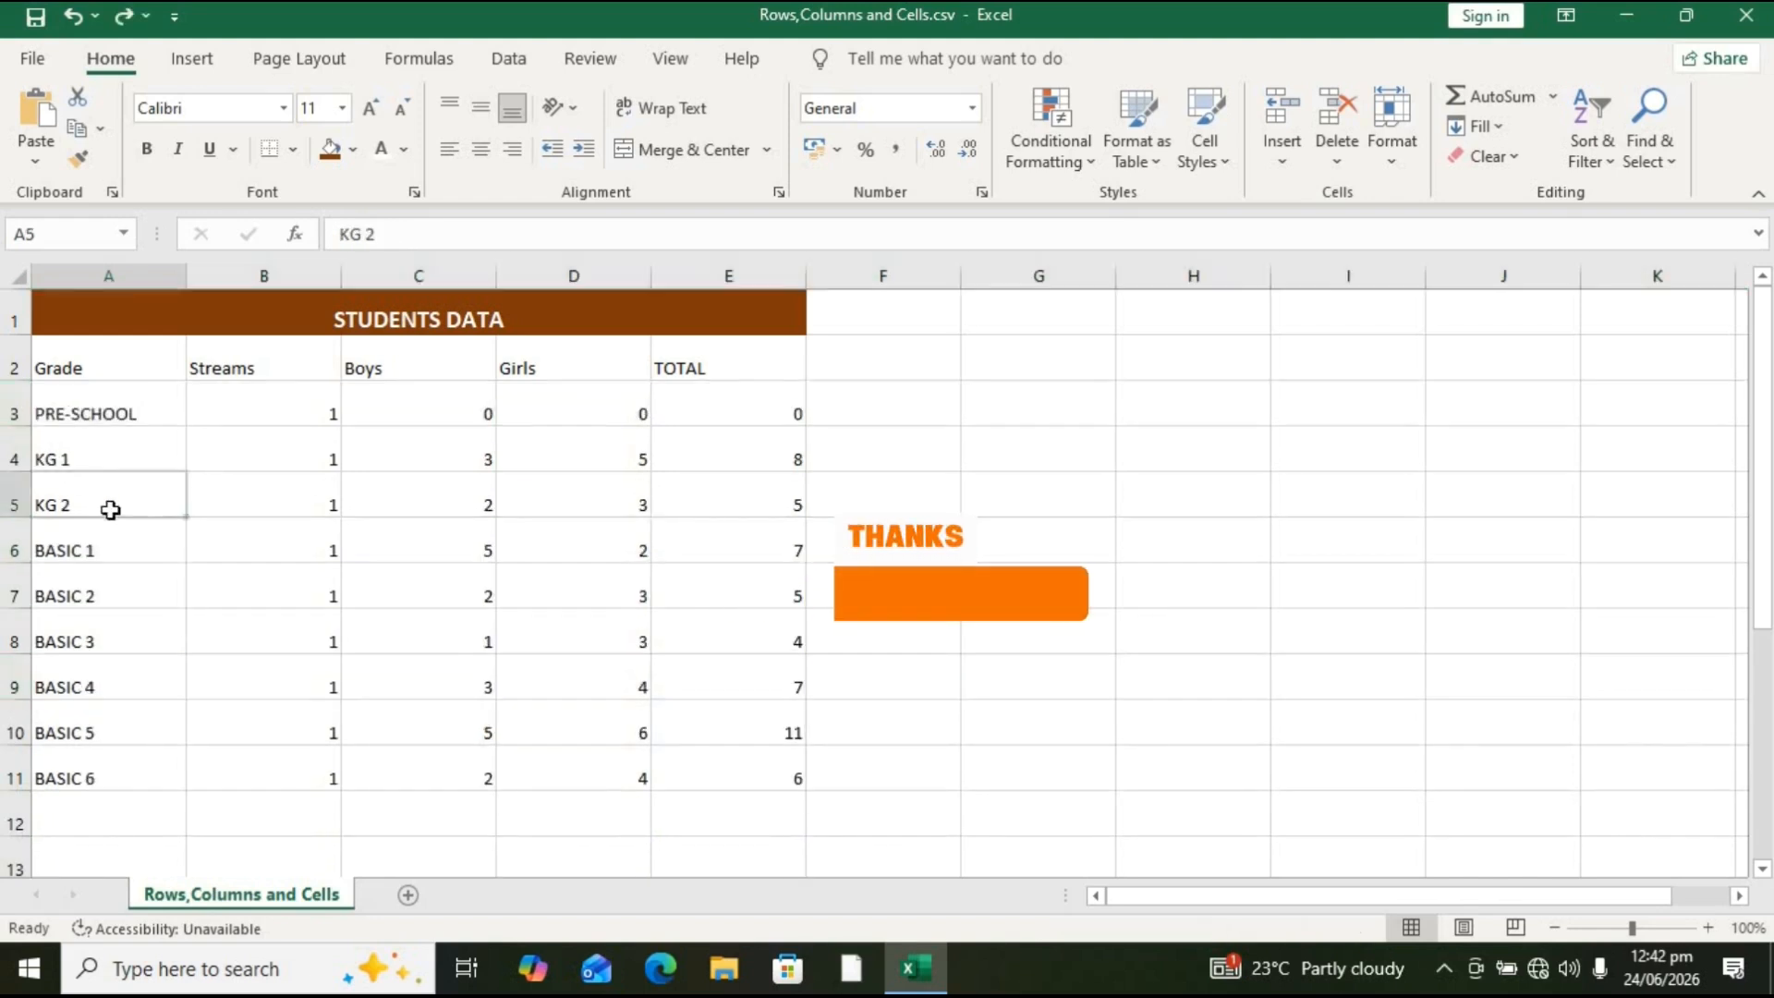
{"action": "left_click", "coordinate": [701, 575]}
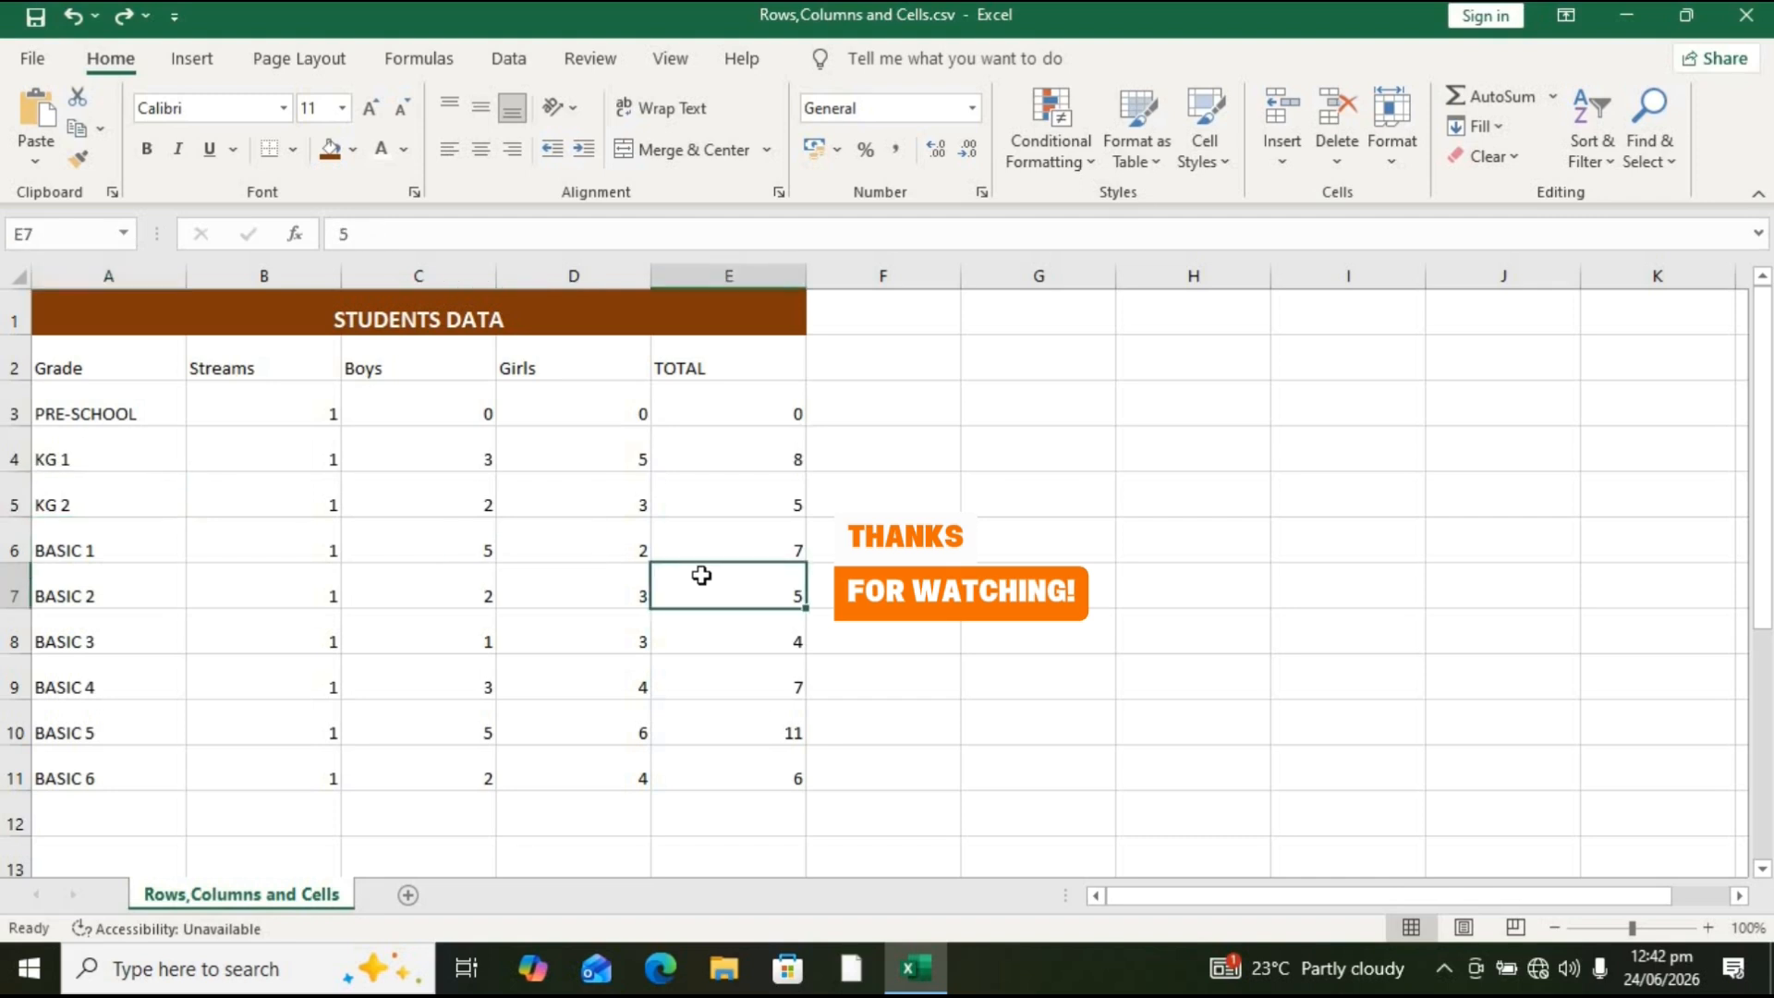